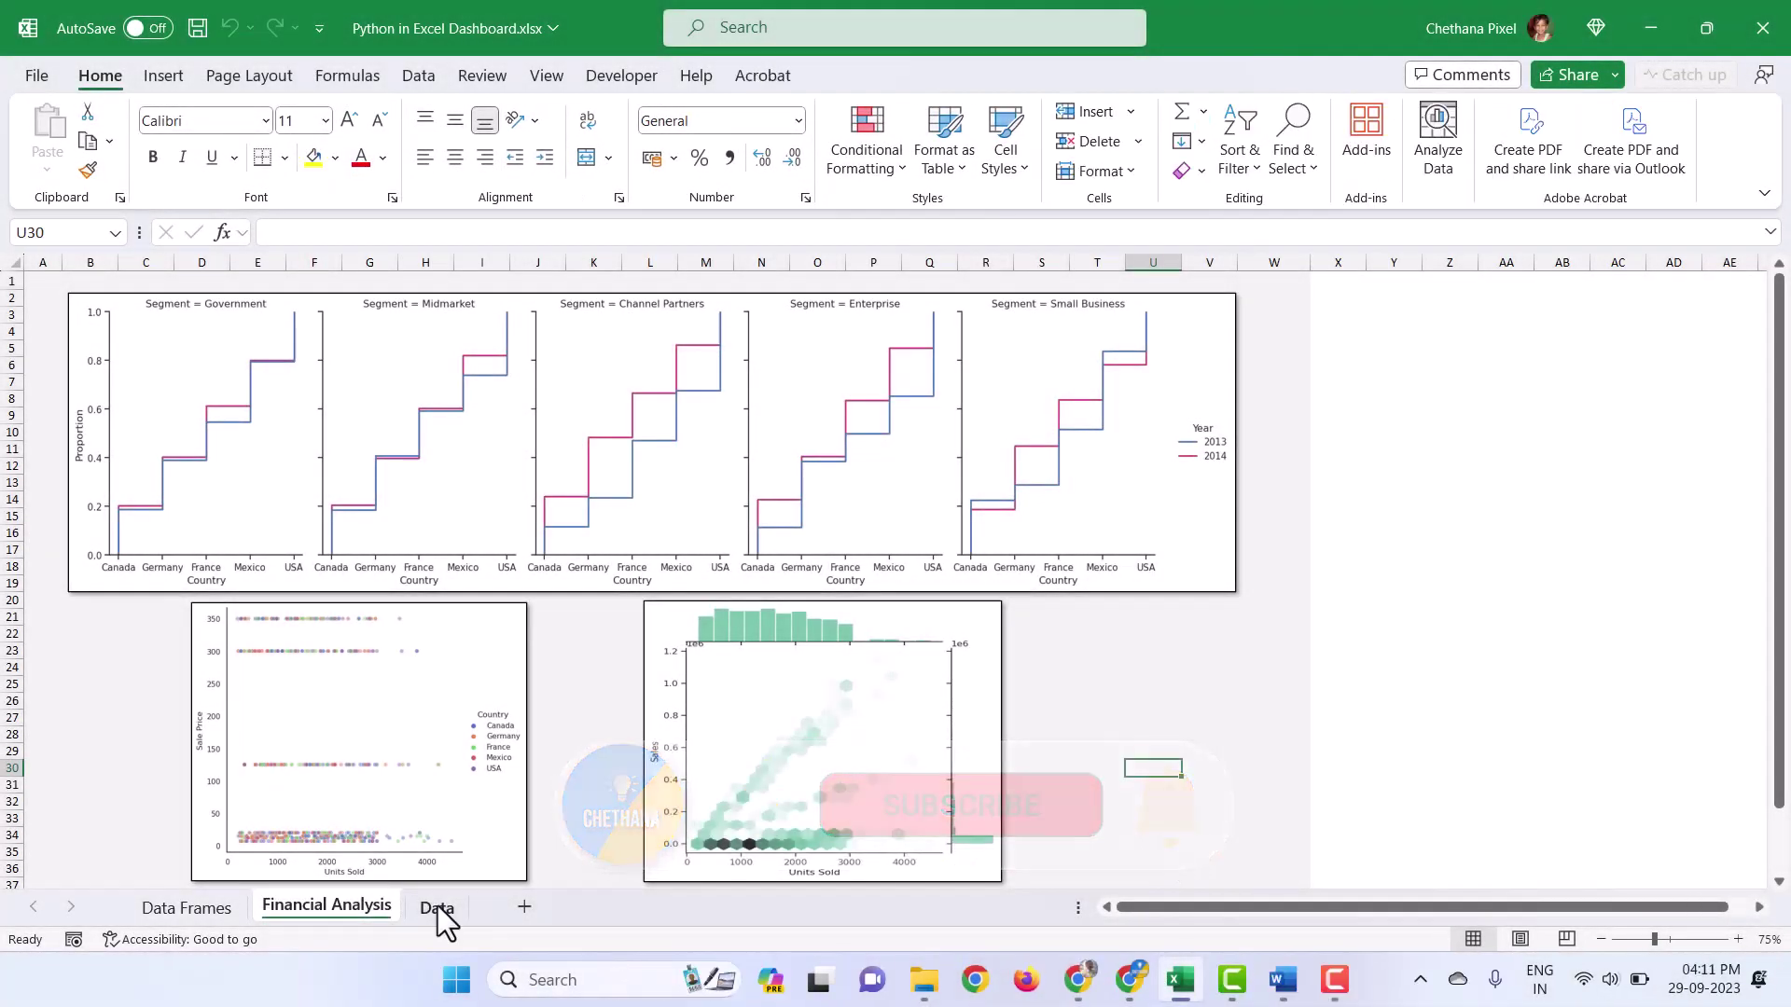
# Step: Review the financials table on the Data sheet, including the row 28 Profit value
pyautogui.click(435, 908)
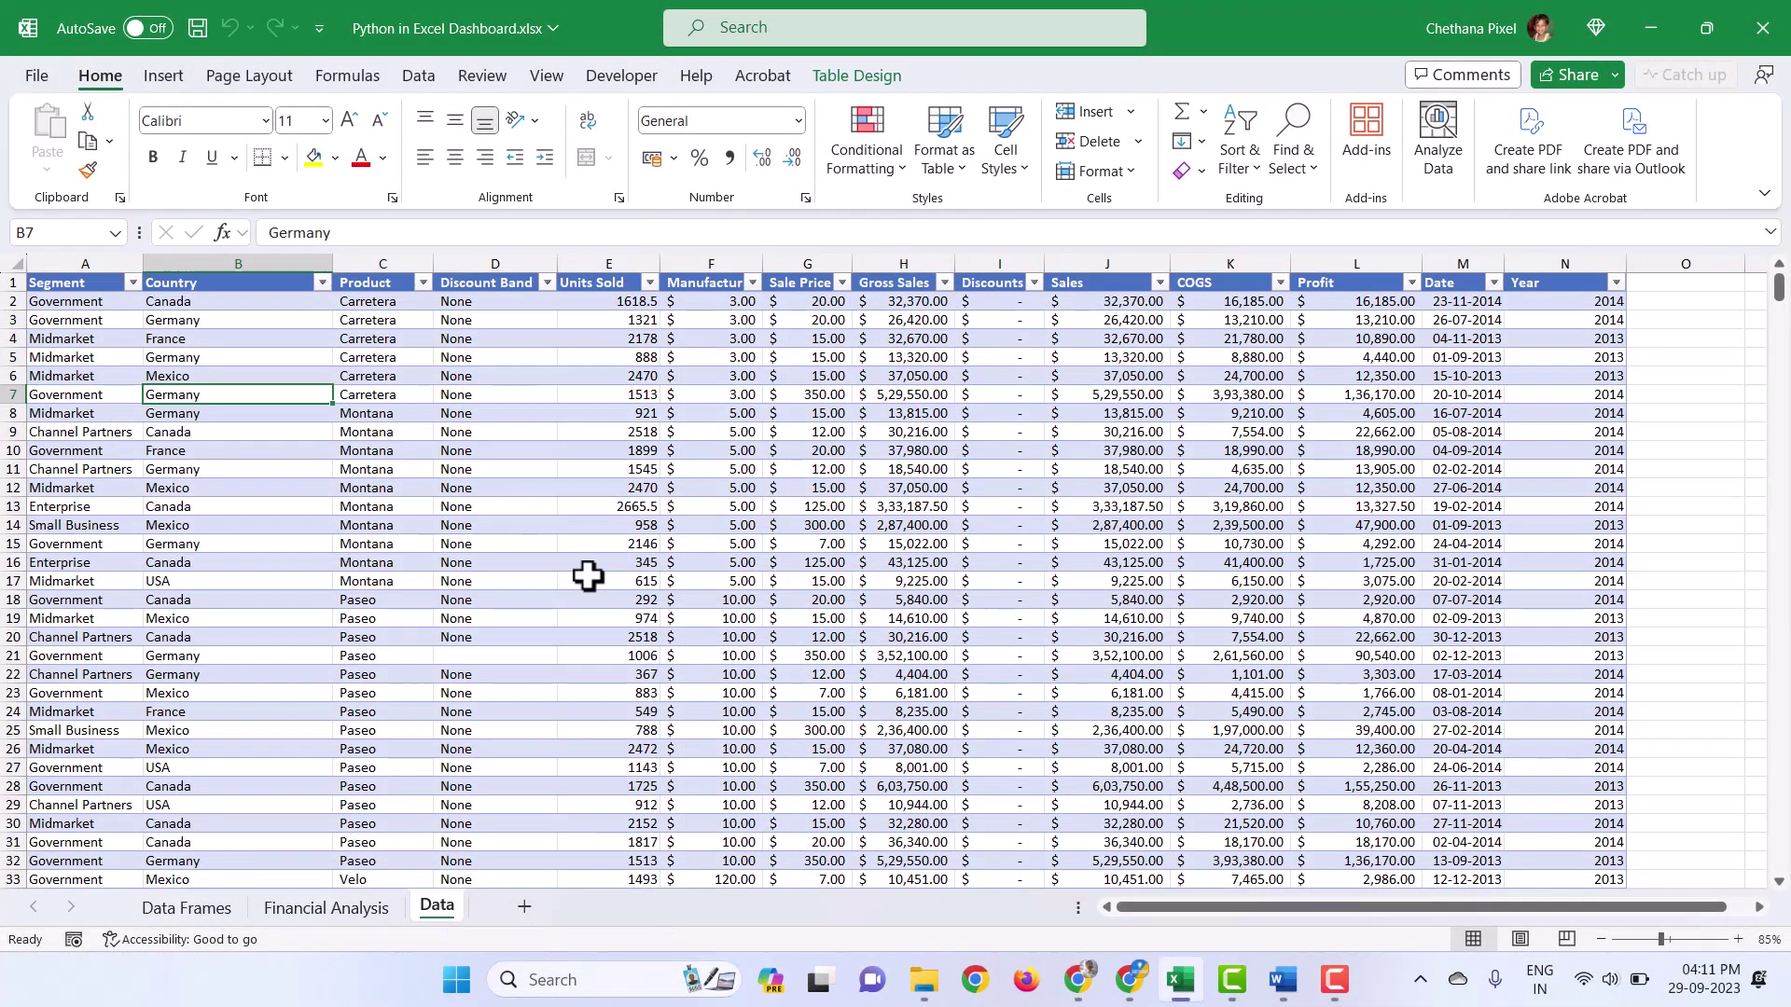
pyautogui.moveTo(88, 285); pyautogui.dragTo(1463, 847)
pyautogui.click(1356, 787)
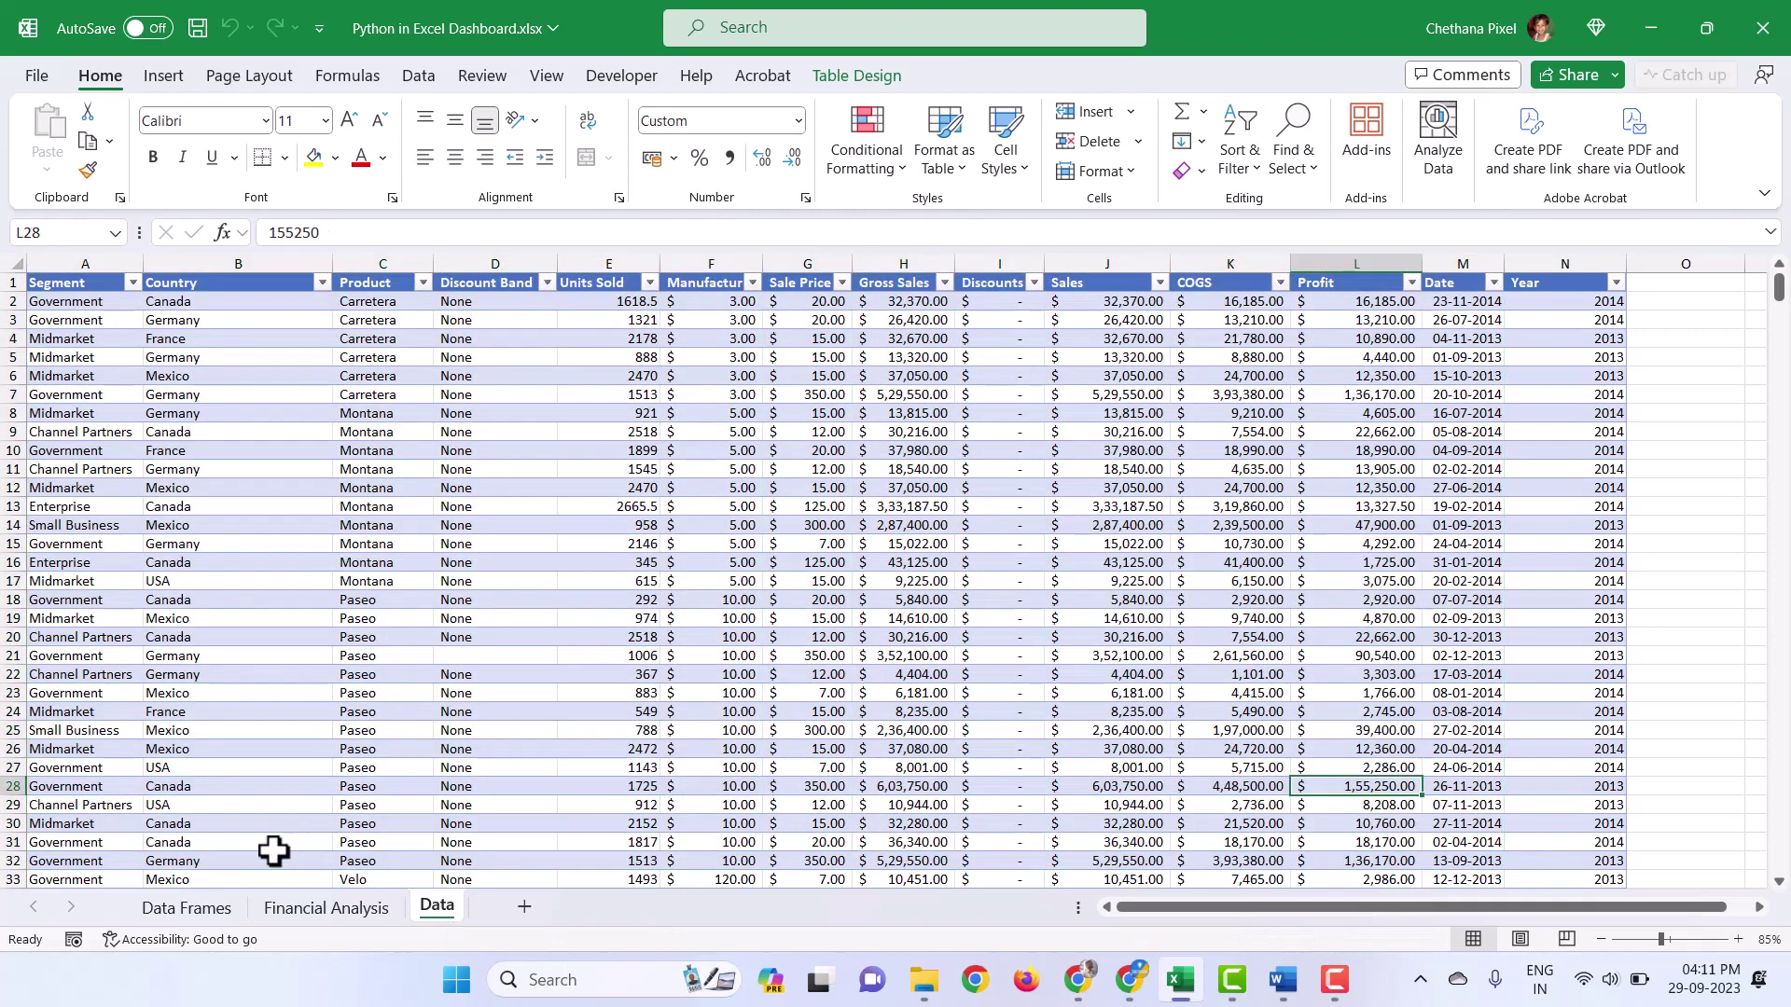
# Step: Inspect the pandas/seaborn imports and DataFrame formula on Data Frames, then view the Financial Analysis dashboard
pyautogui.click(188, 909)
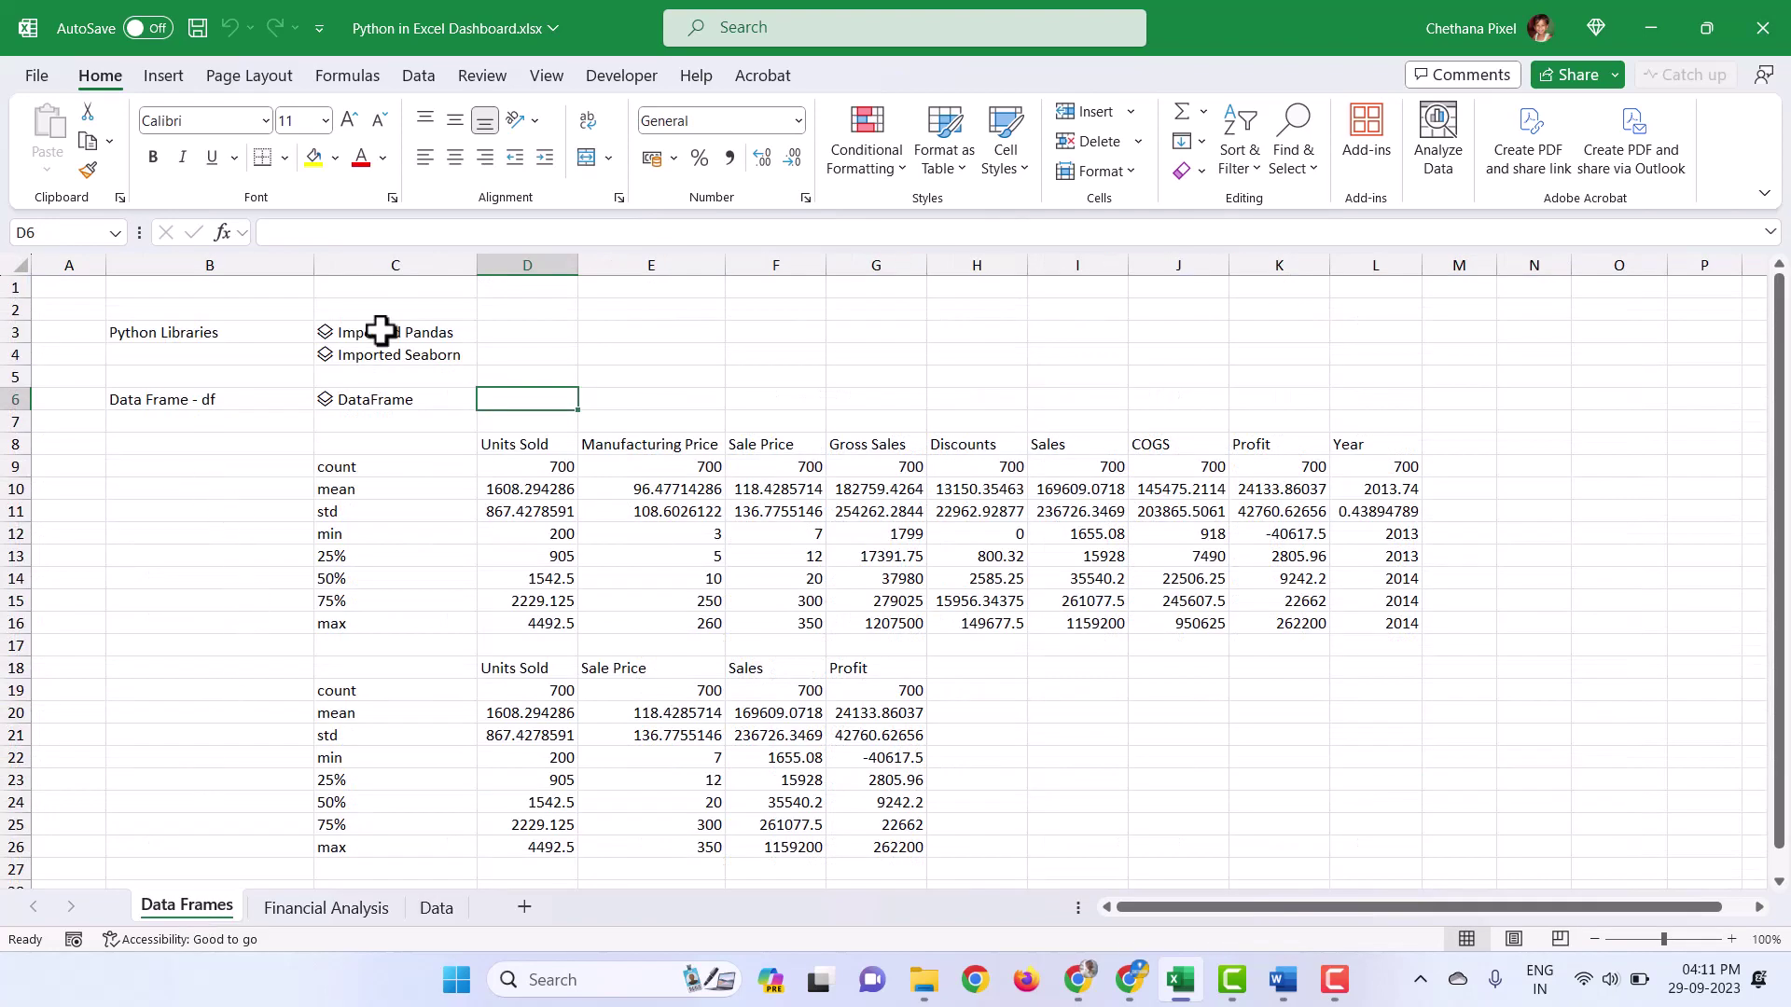
pyautogui.moveTo(380, 331); pyautogui.dragTo(375, 354)
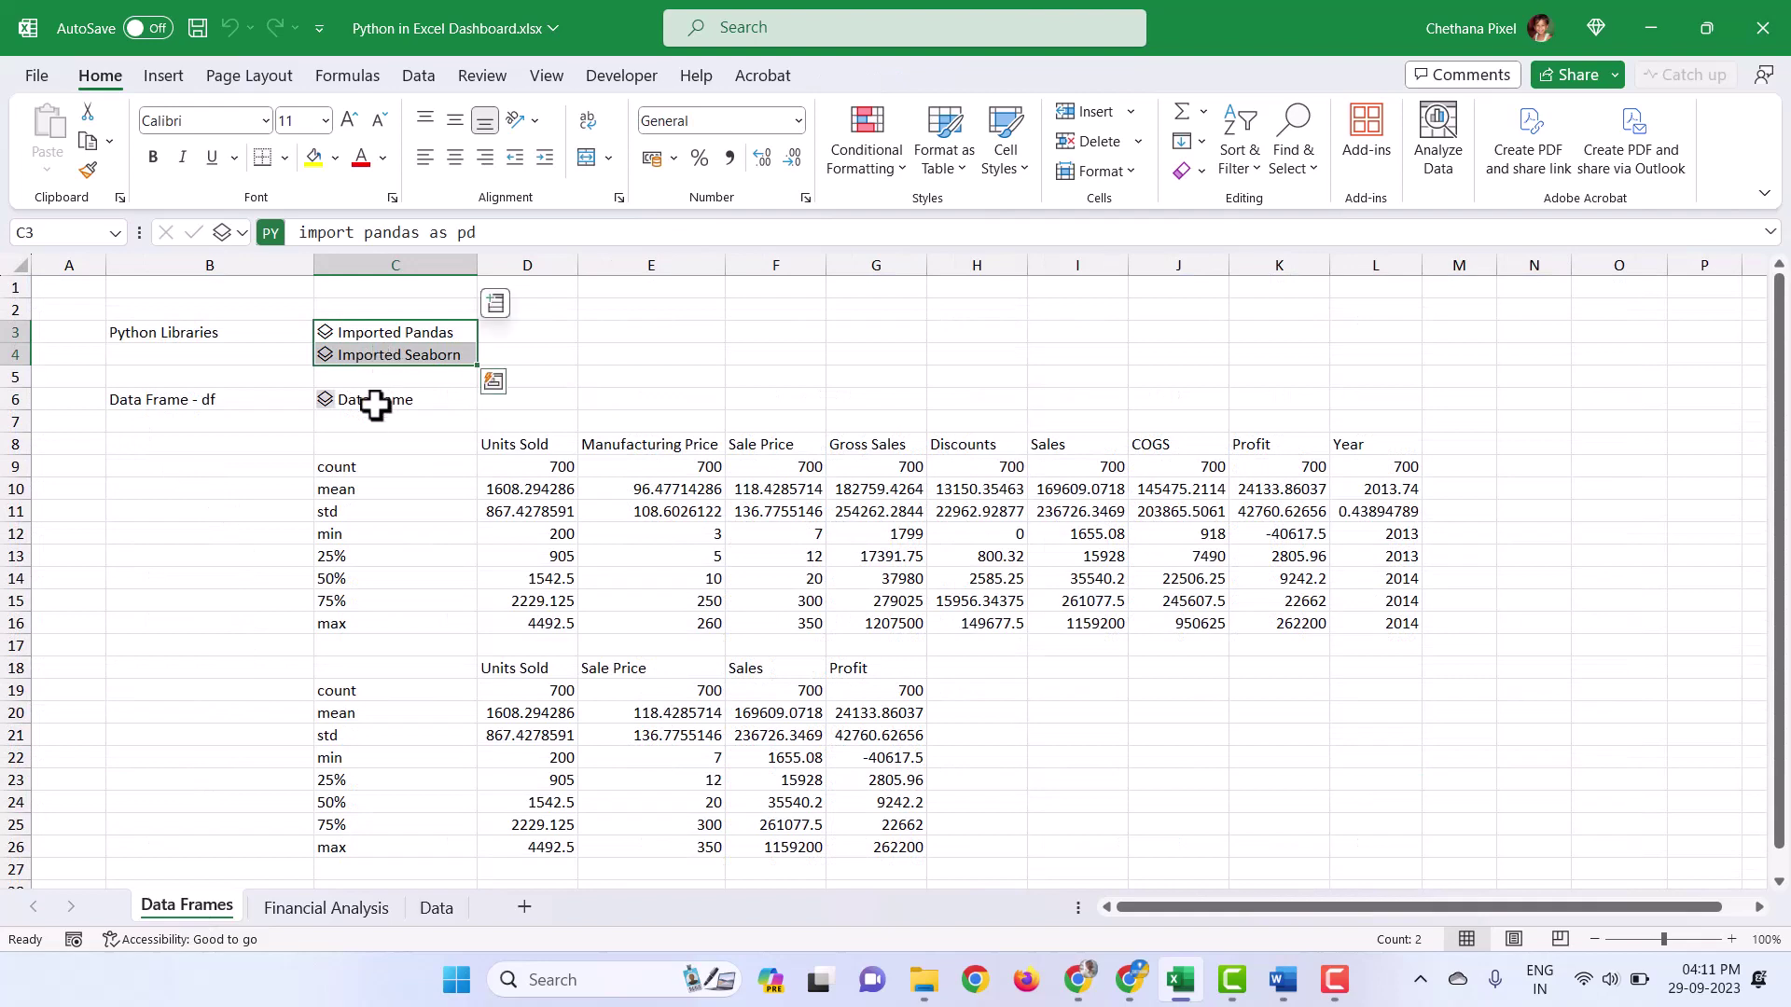
pyautogui.click(375, 404)
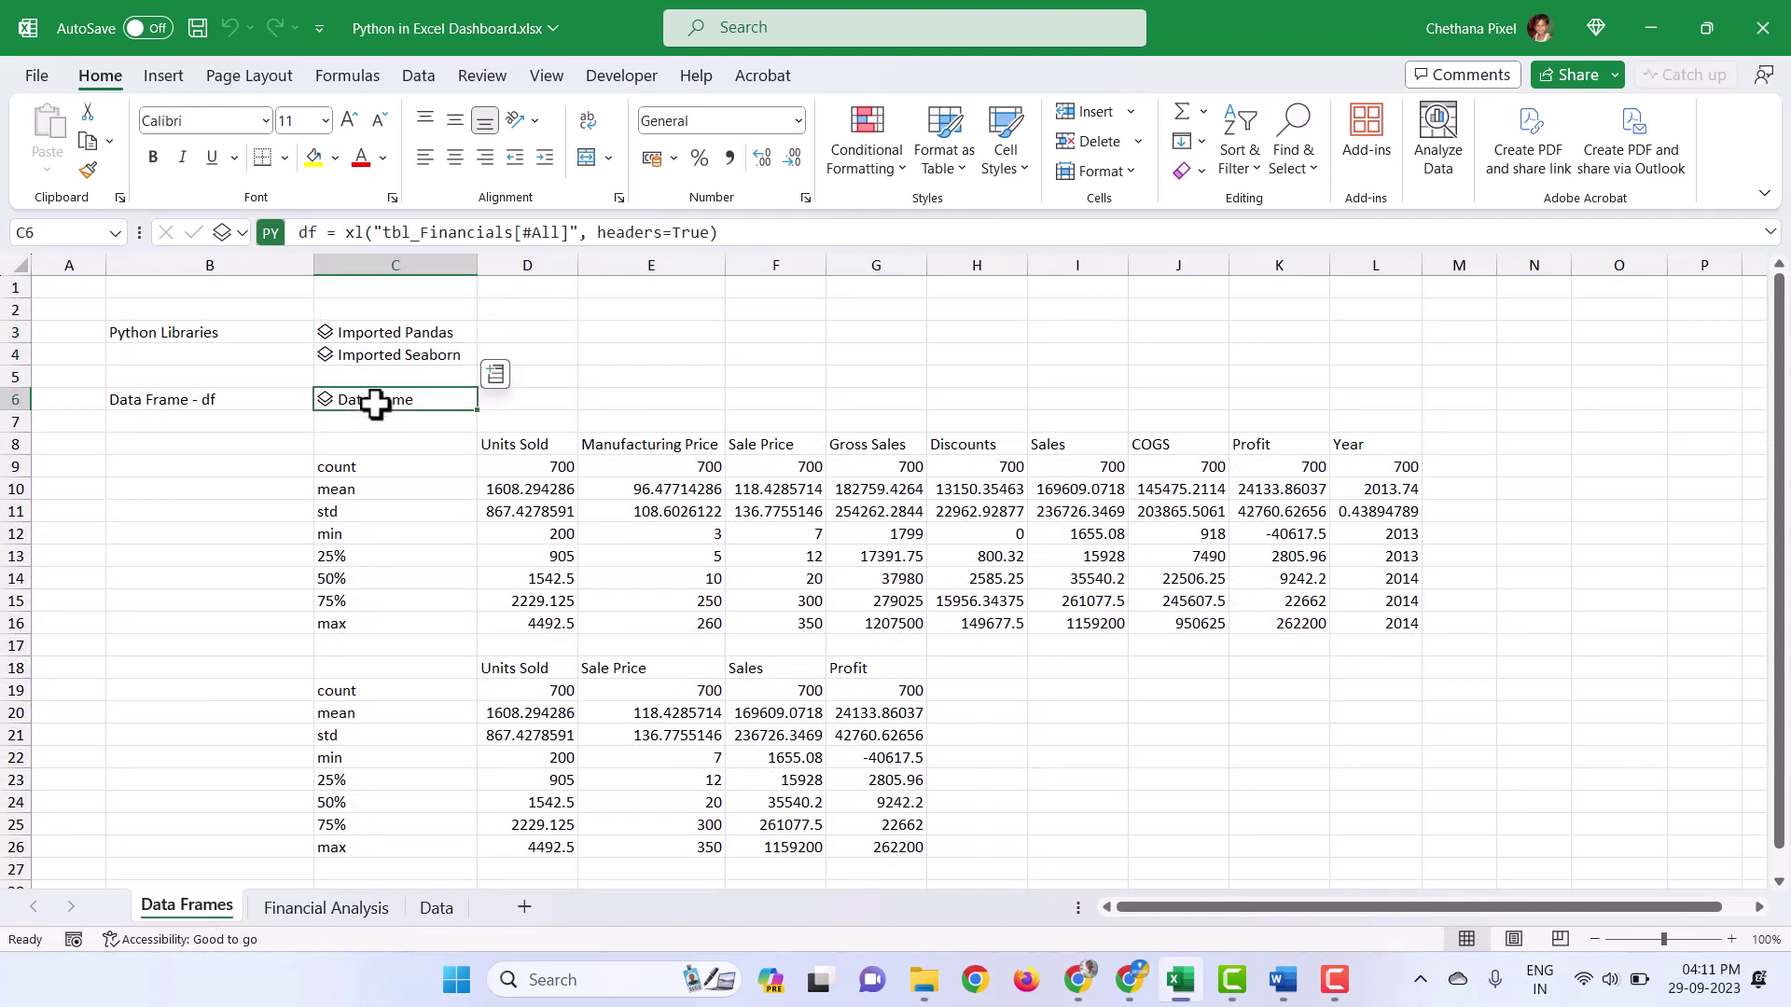
pyautogui.hotkey('ctrl', 'pagedown')
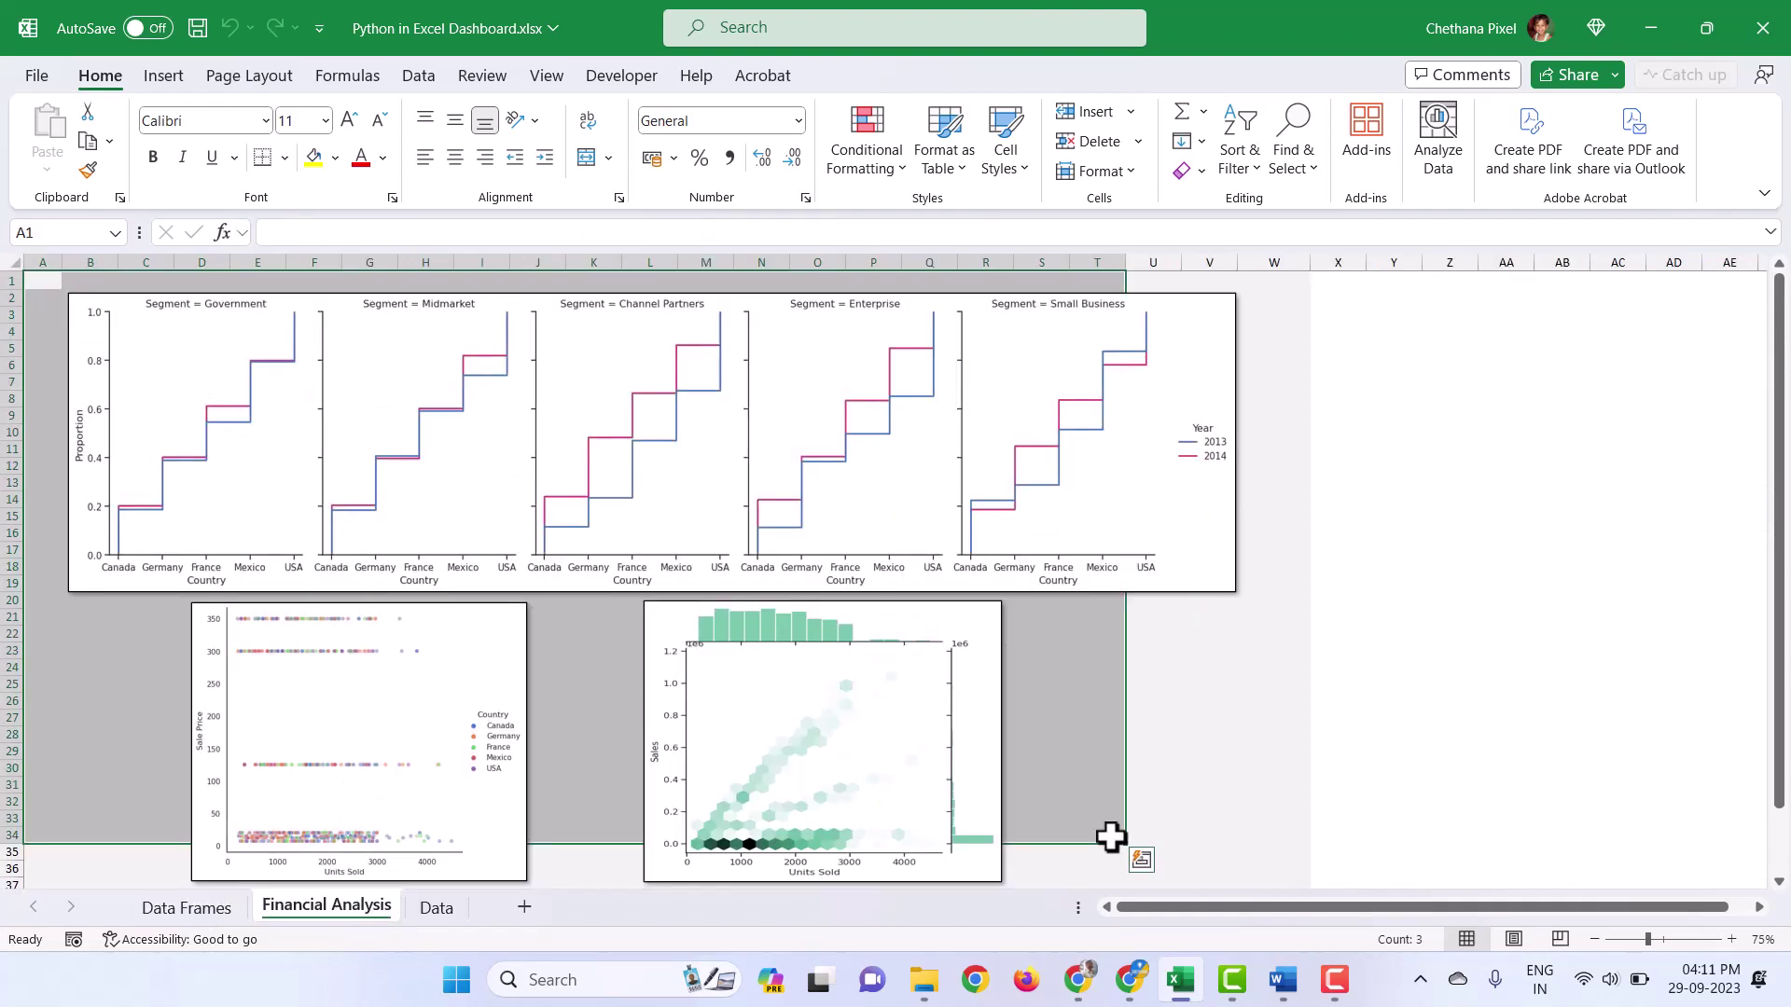
pyautogui.click(1155, 768)
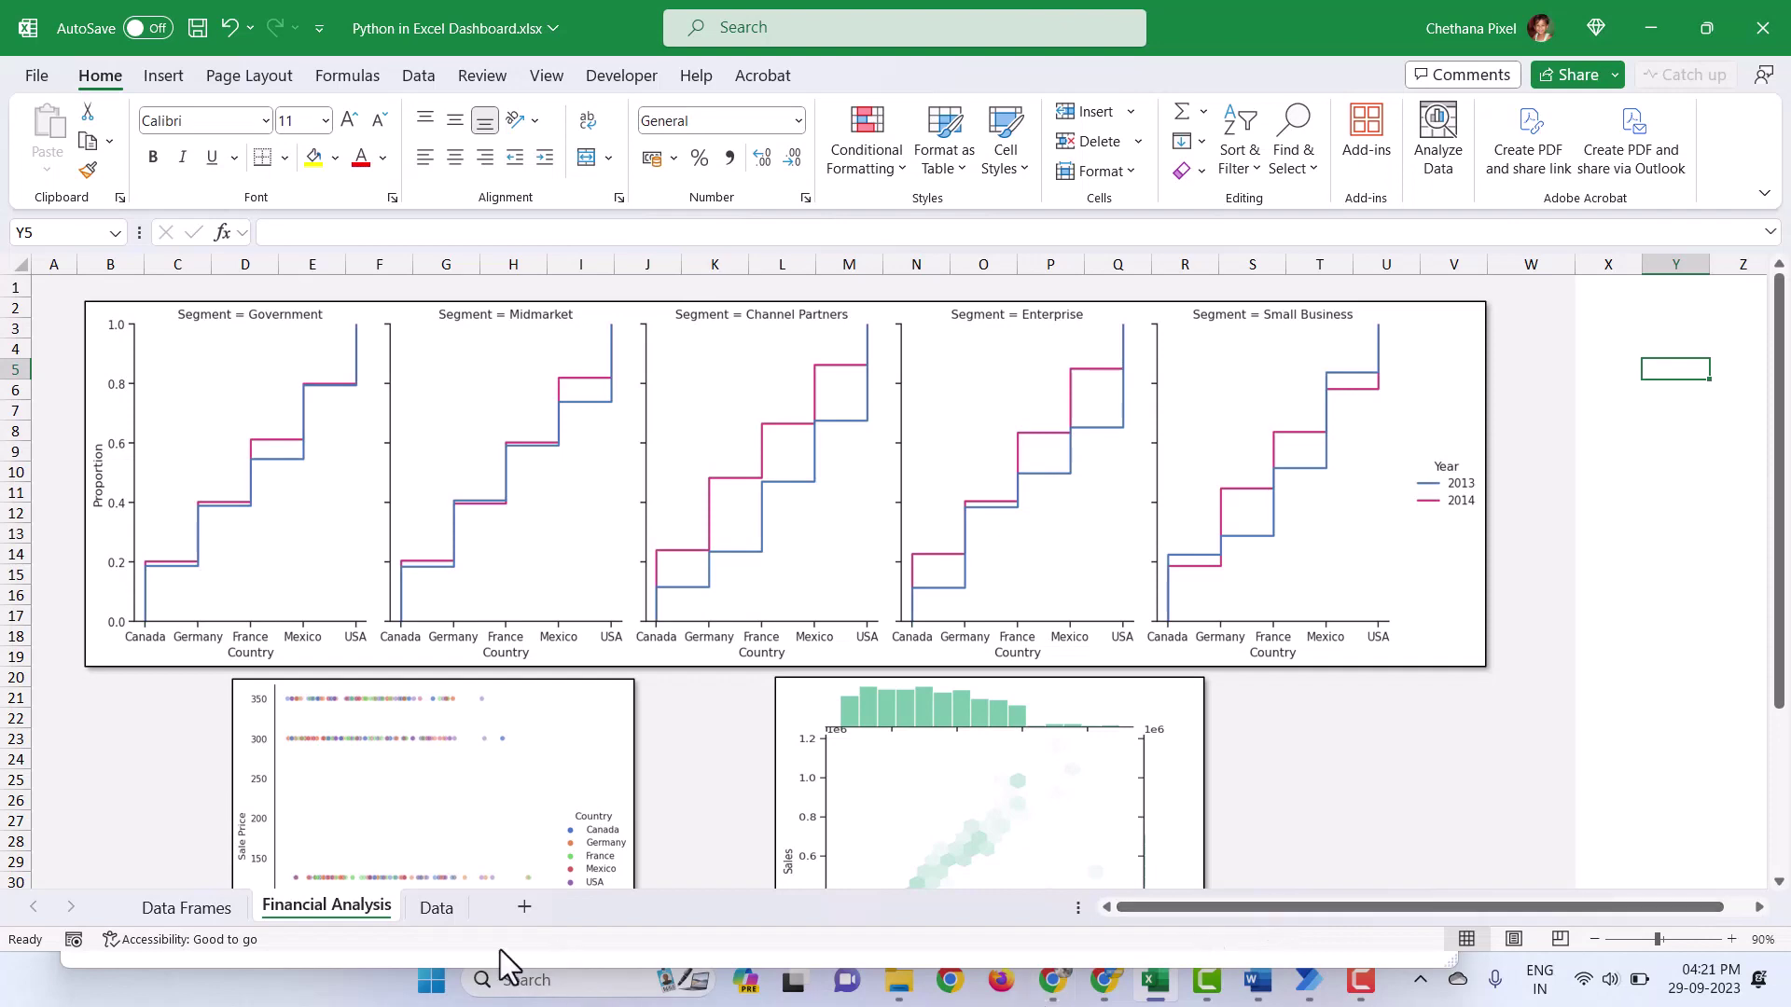
# Step: Use the Alt+D+P wizard to place an empty PivotTable from the financials table at Financial Analysis Y2
pyautogui.click(427, 910)
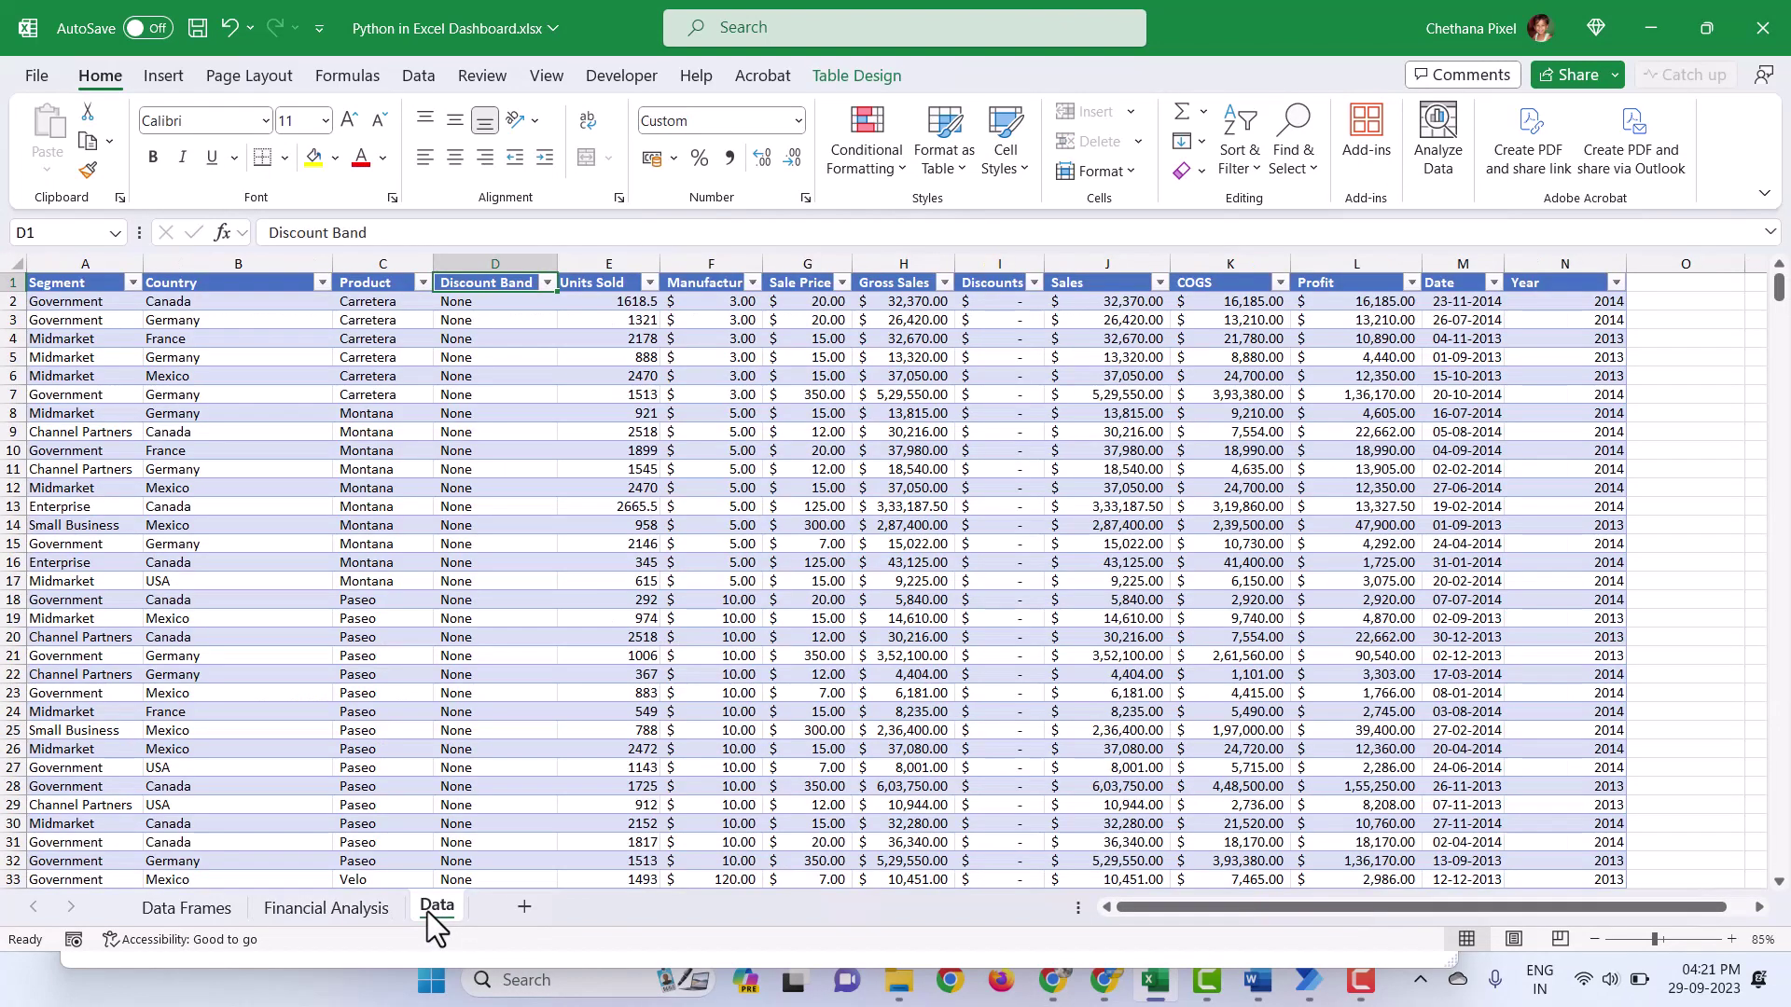
pyautogui.click(281, 433)
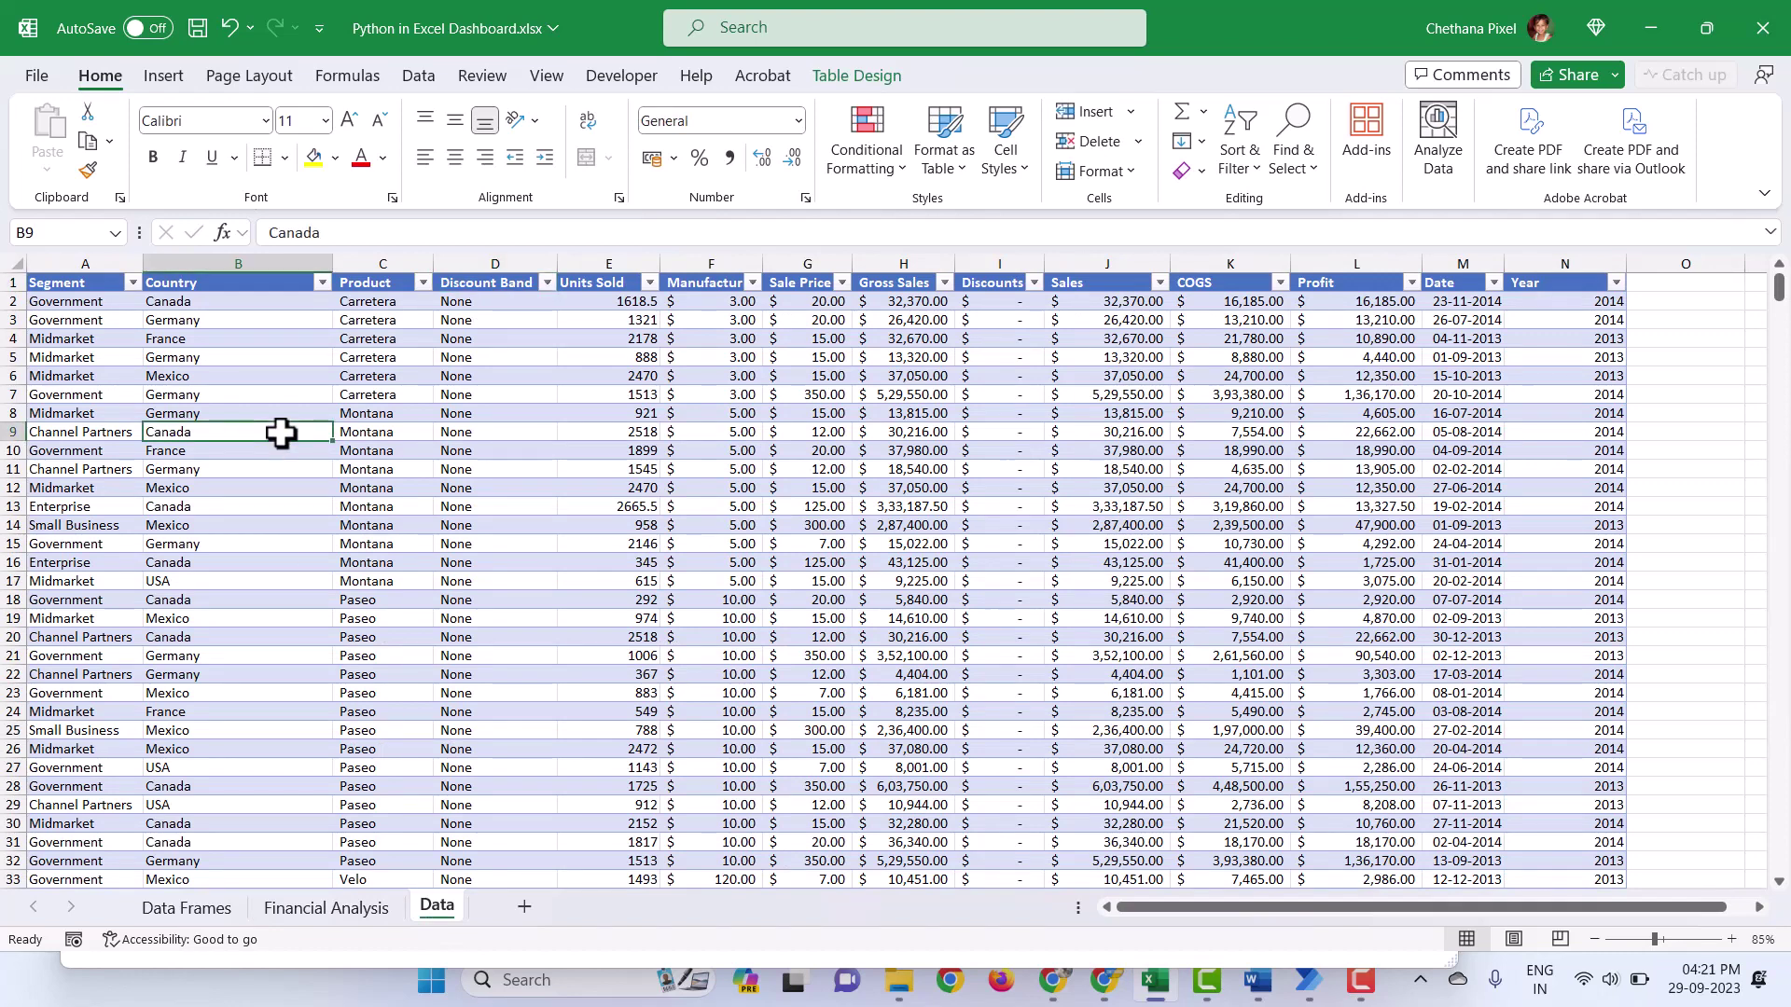
pyautogui.hotkey('alt', 'd')
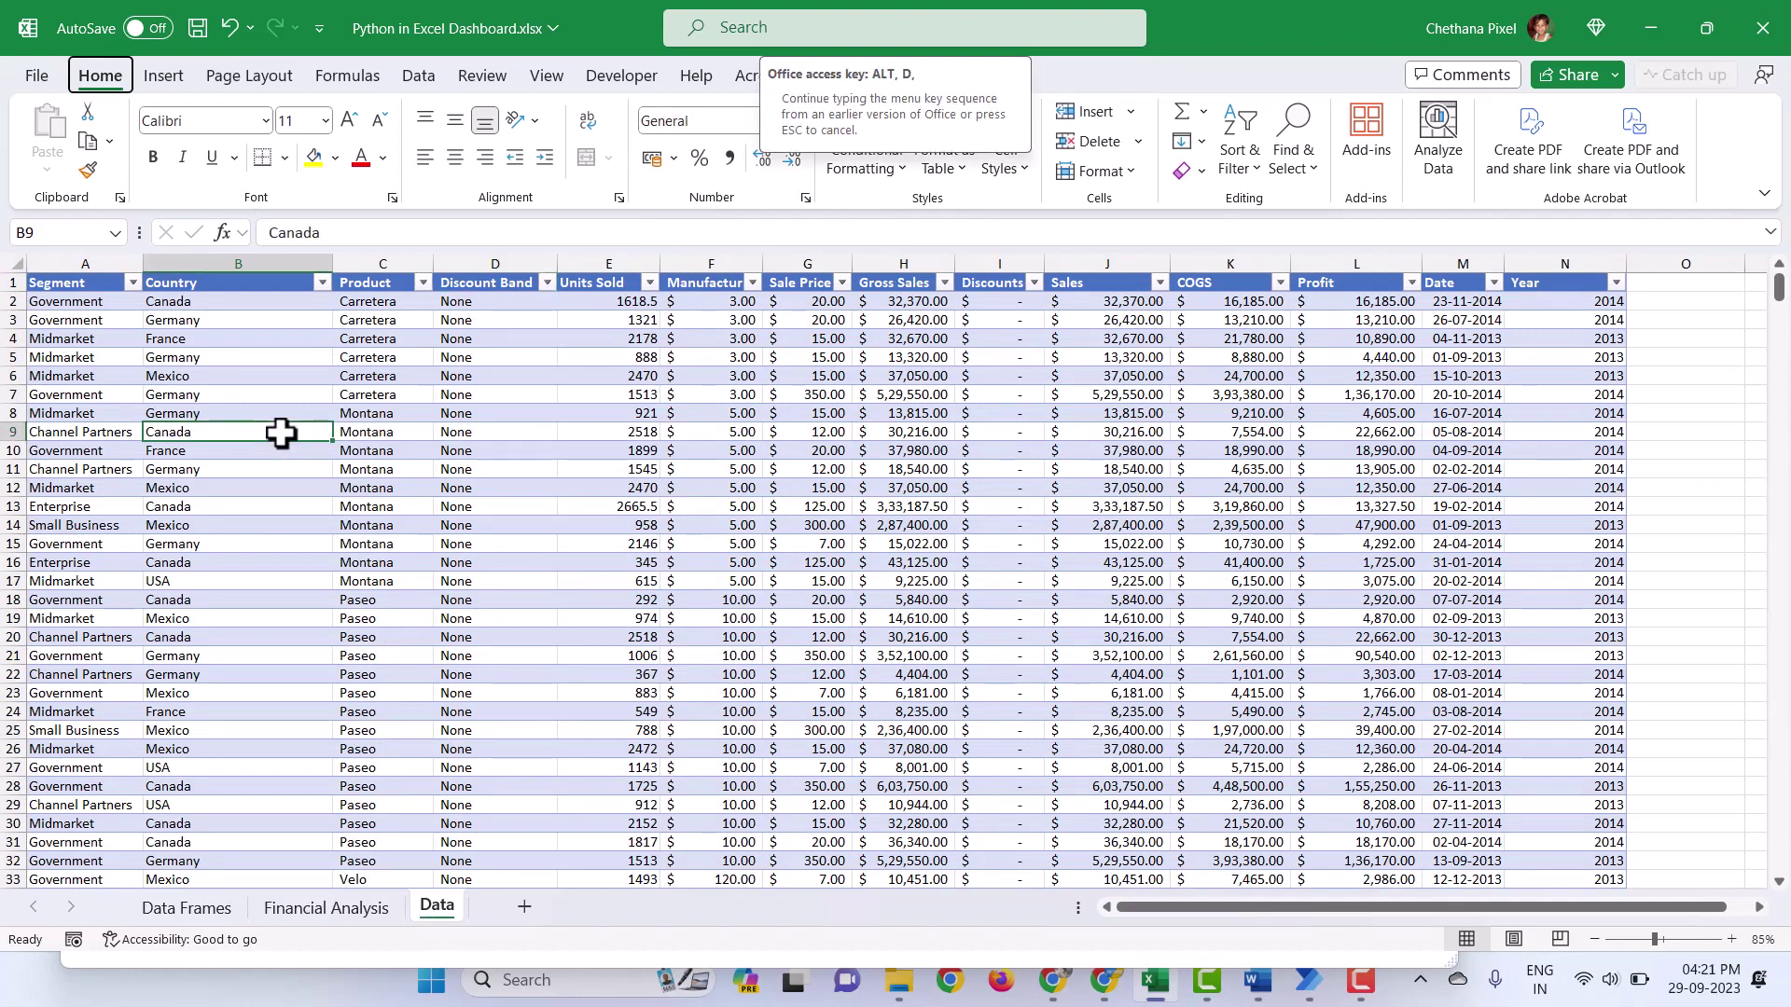
pyautogui.press('p')
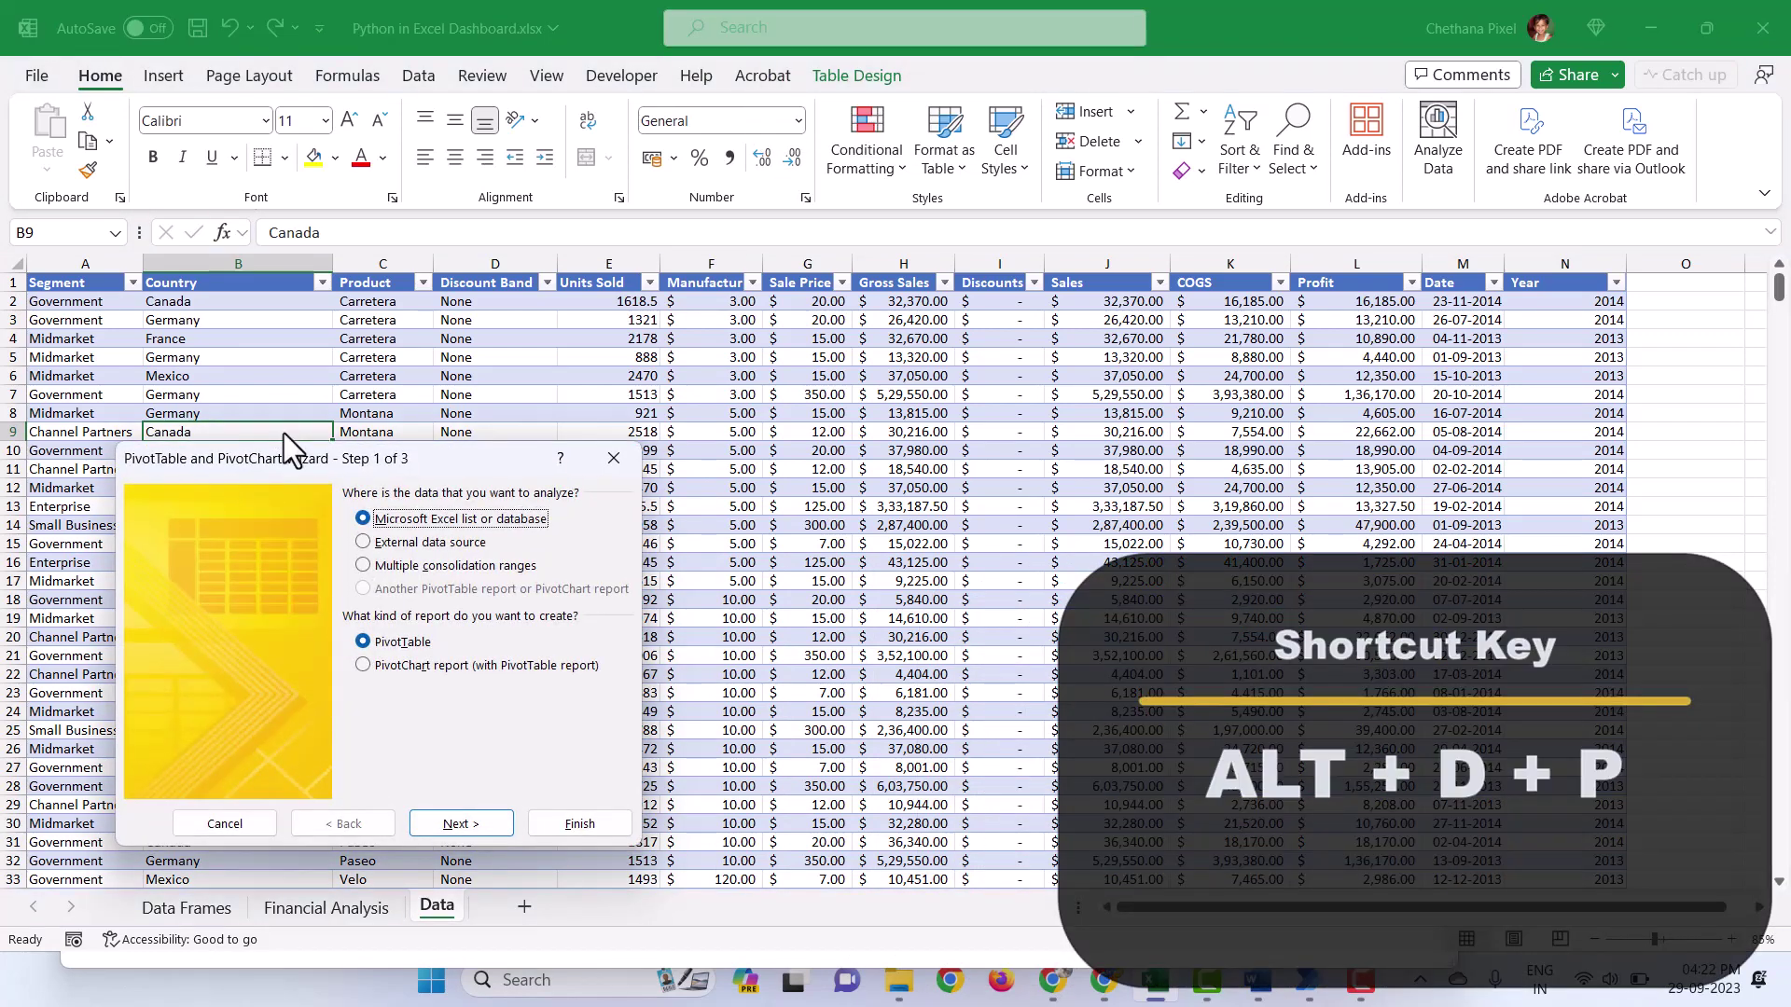
pyautogui.click(479, 825)
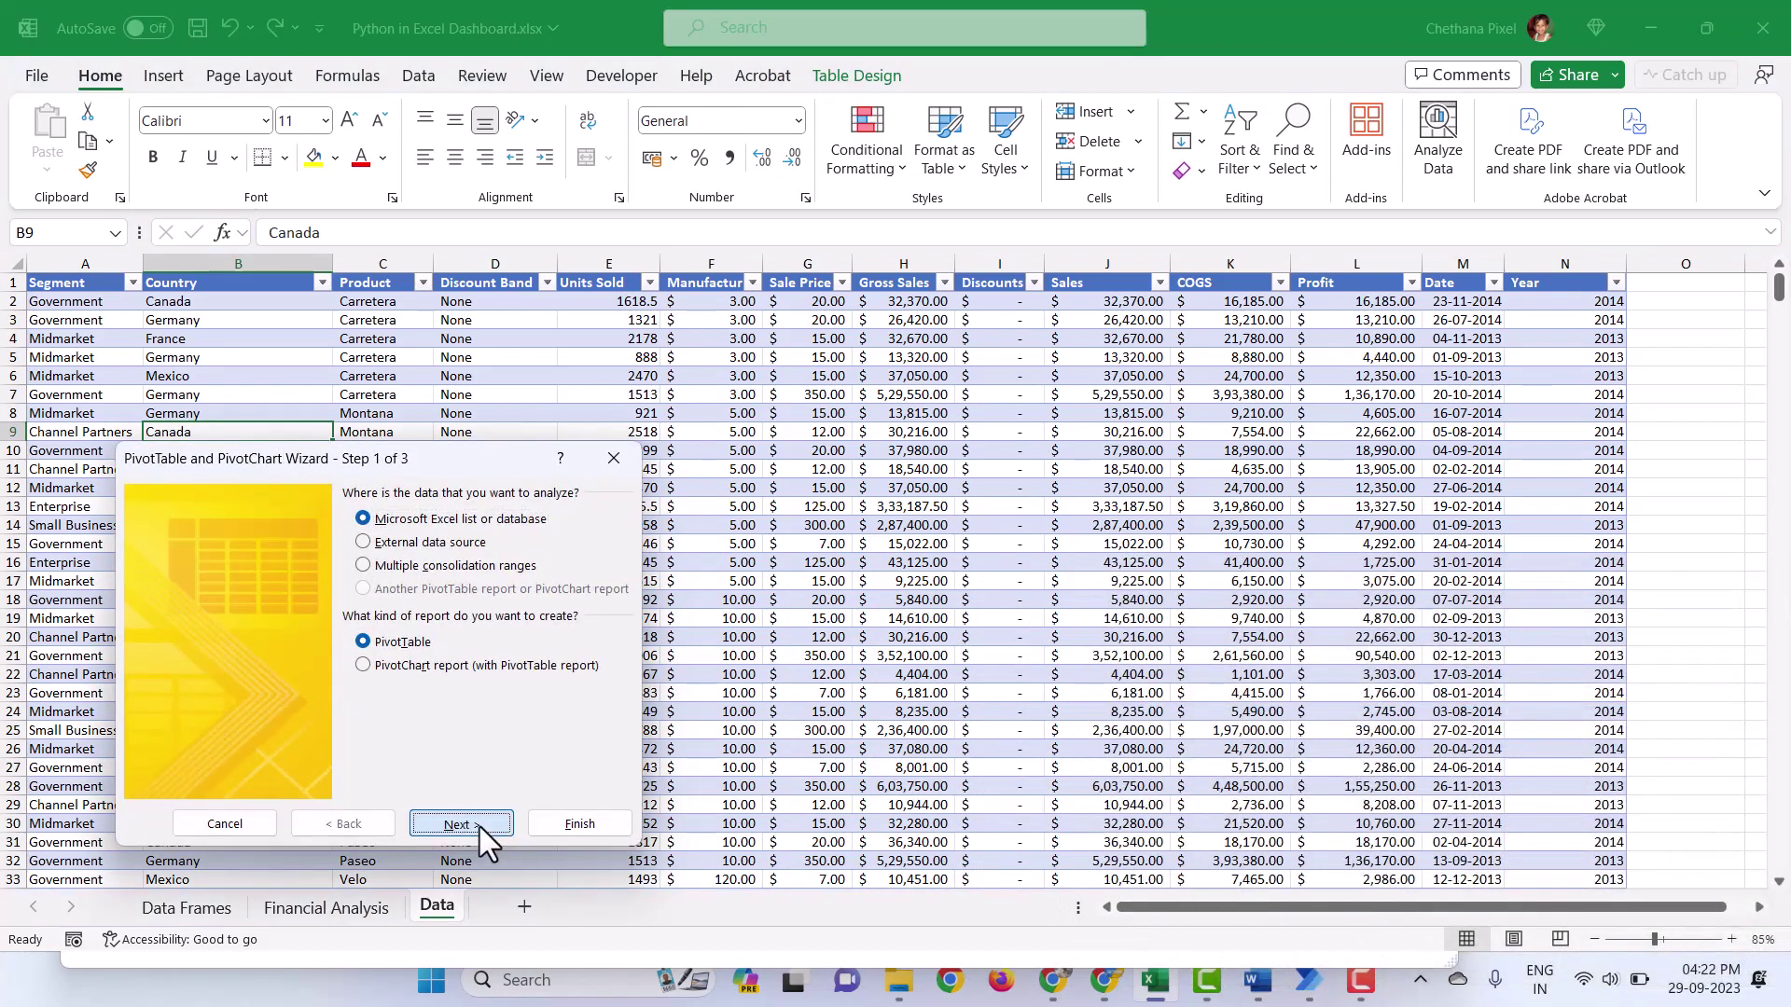
pyautogui.click(466, 686)
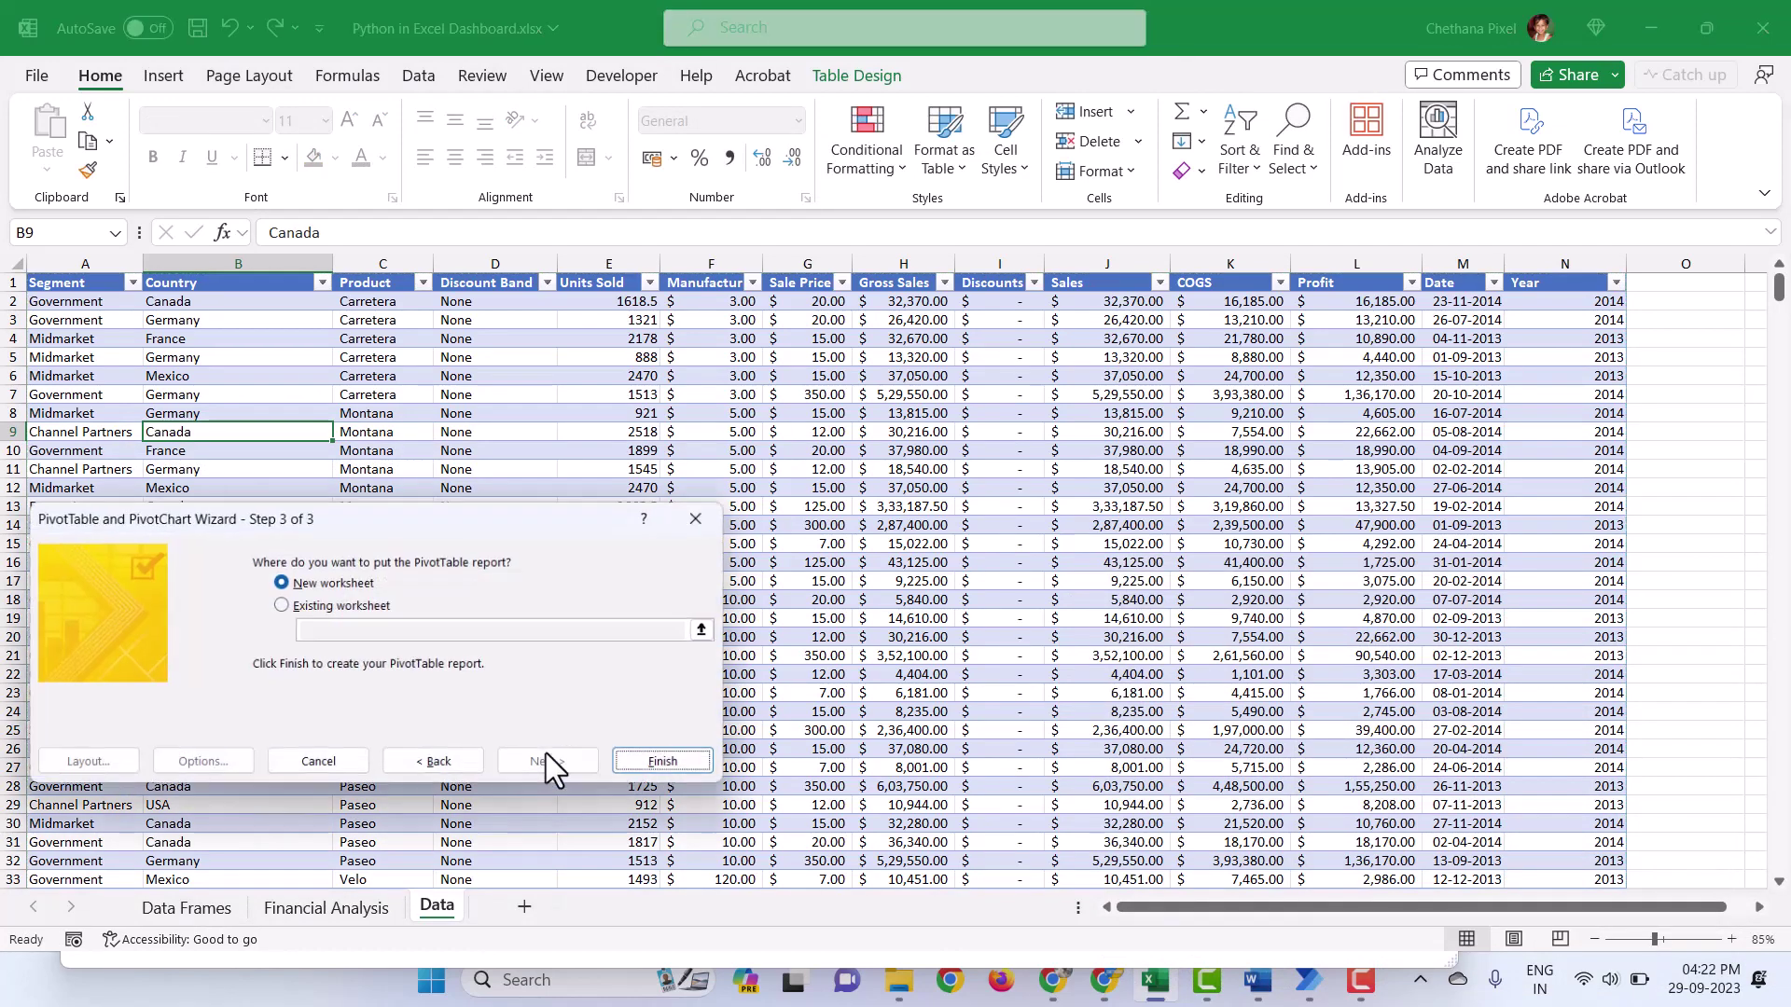
pyautogui.click(331, 604)
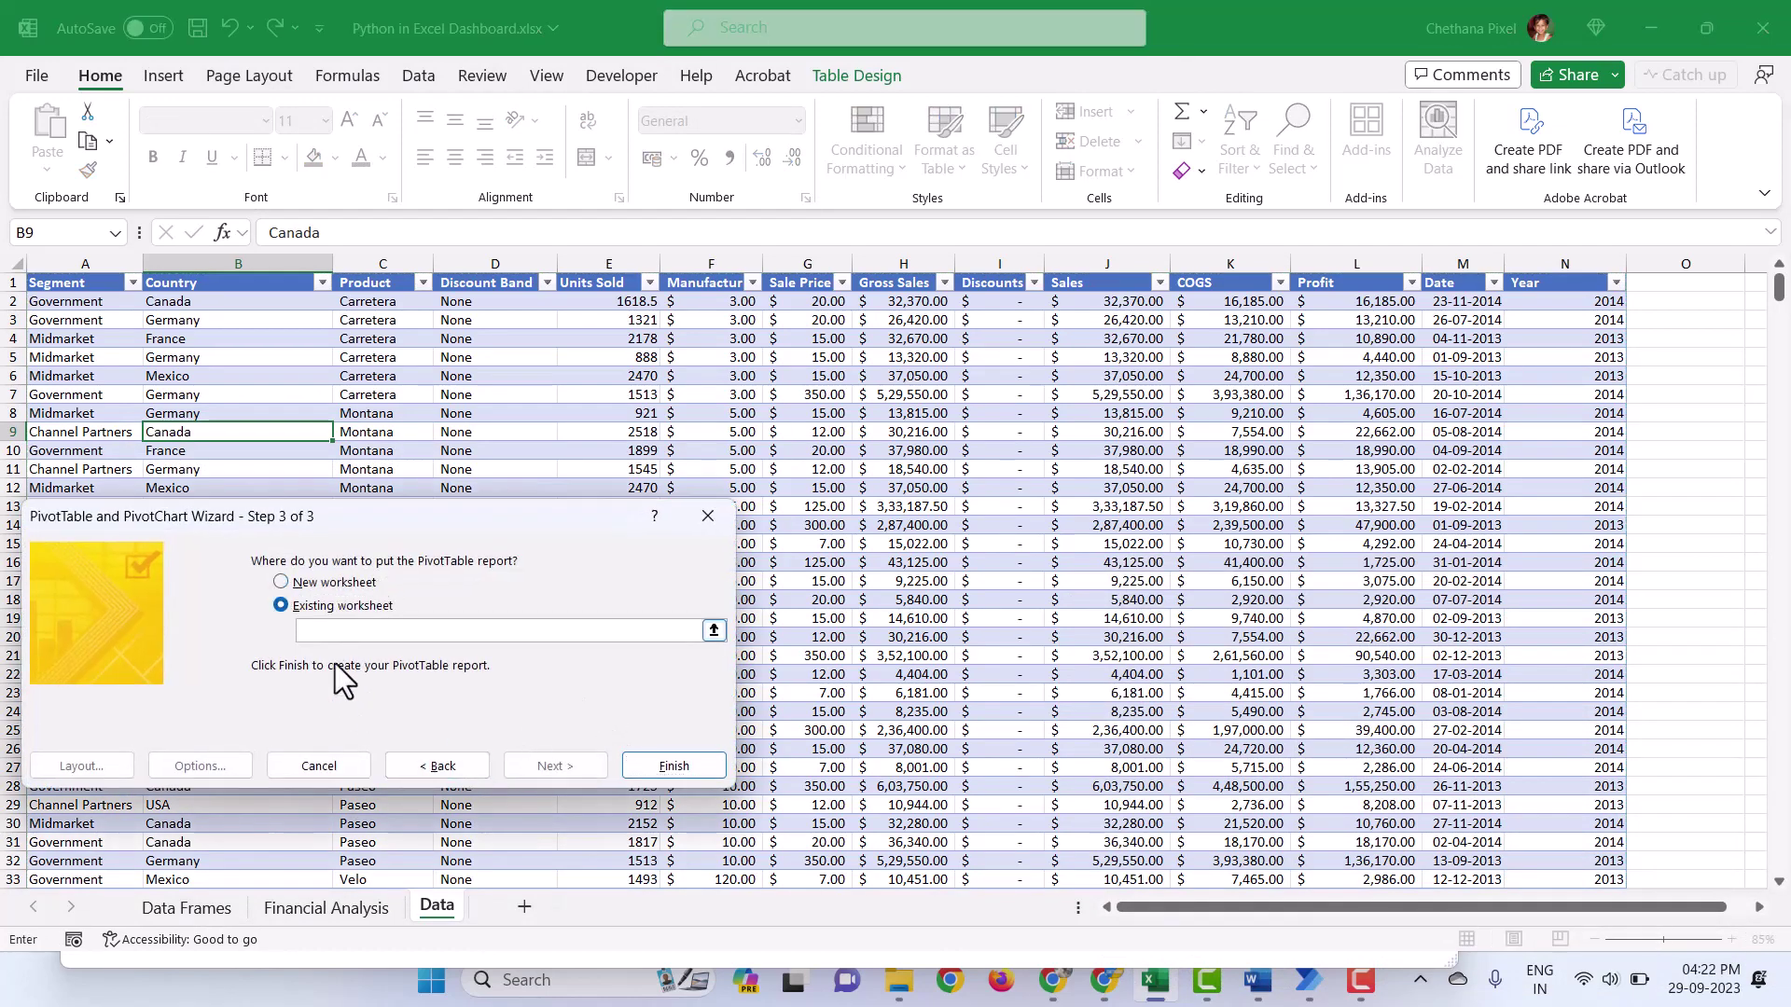
pyautogui.click(328, 910)
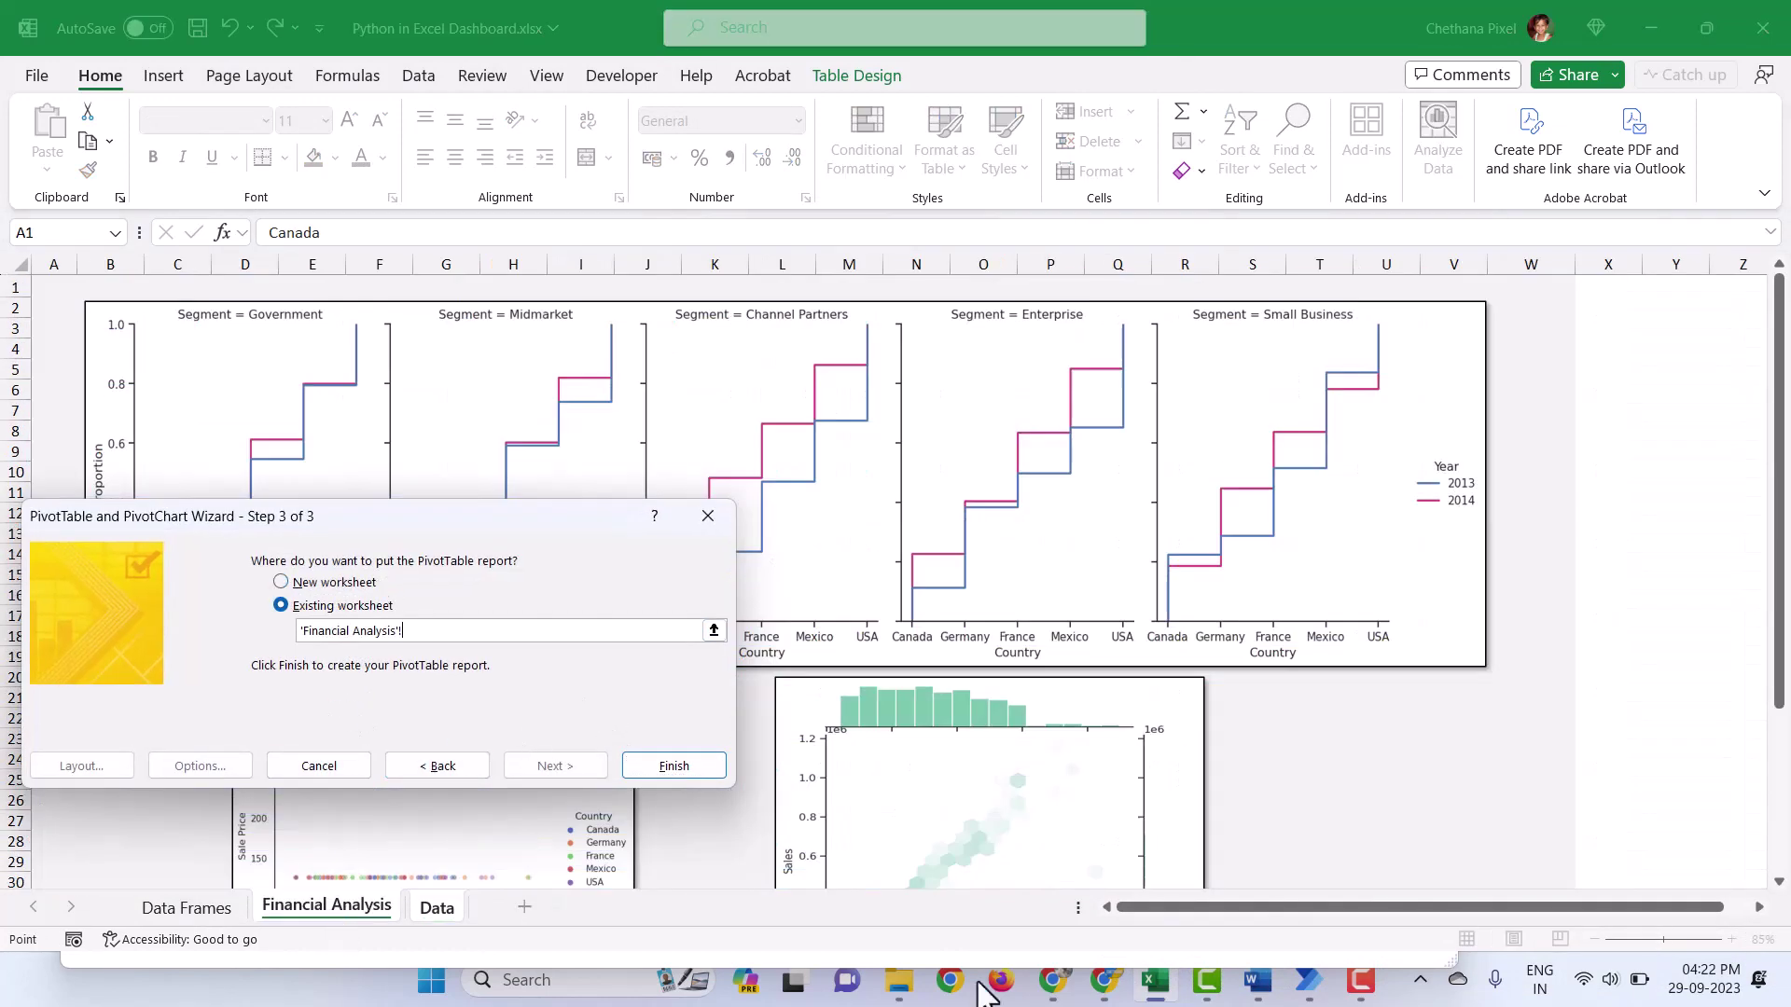
pyautogui.click(1670, 310)
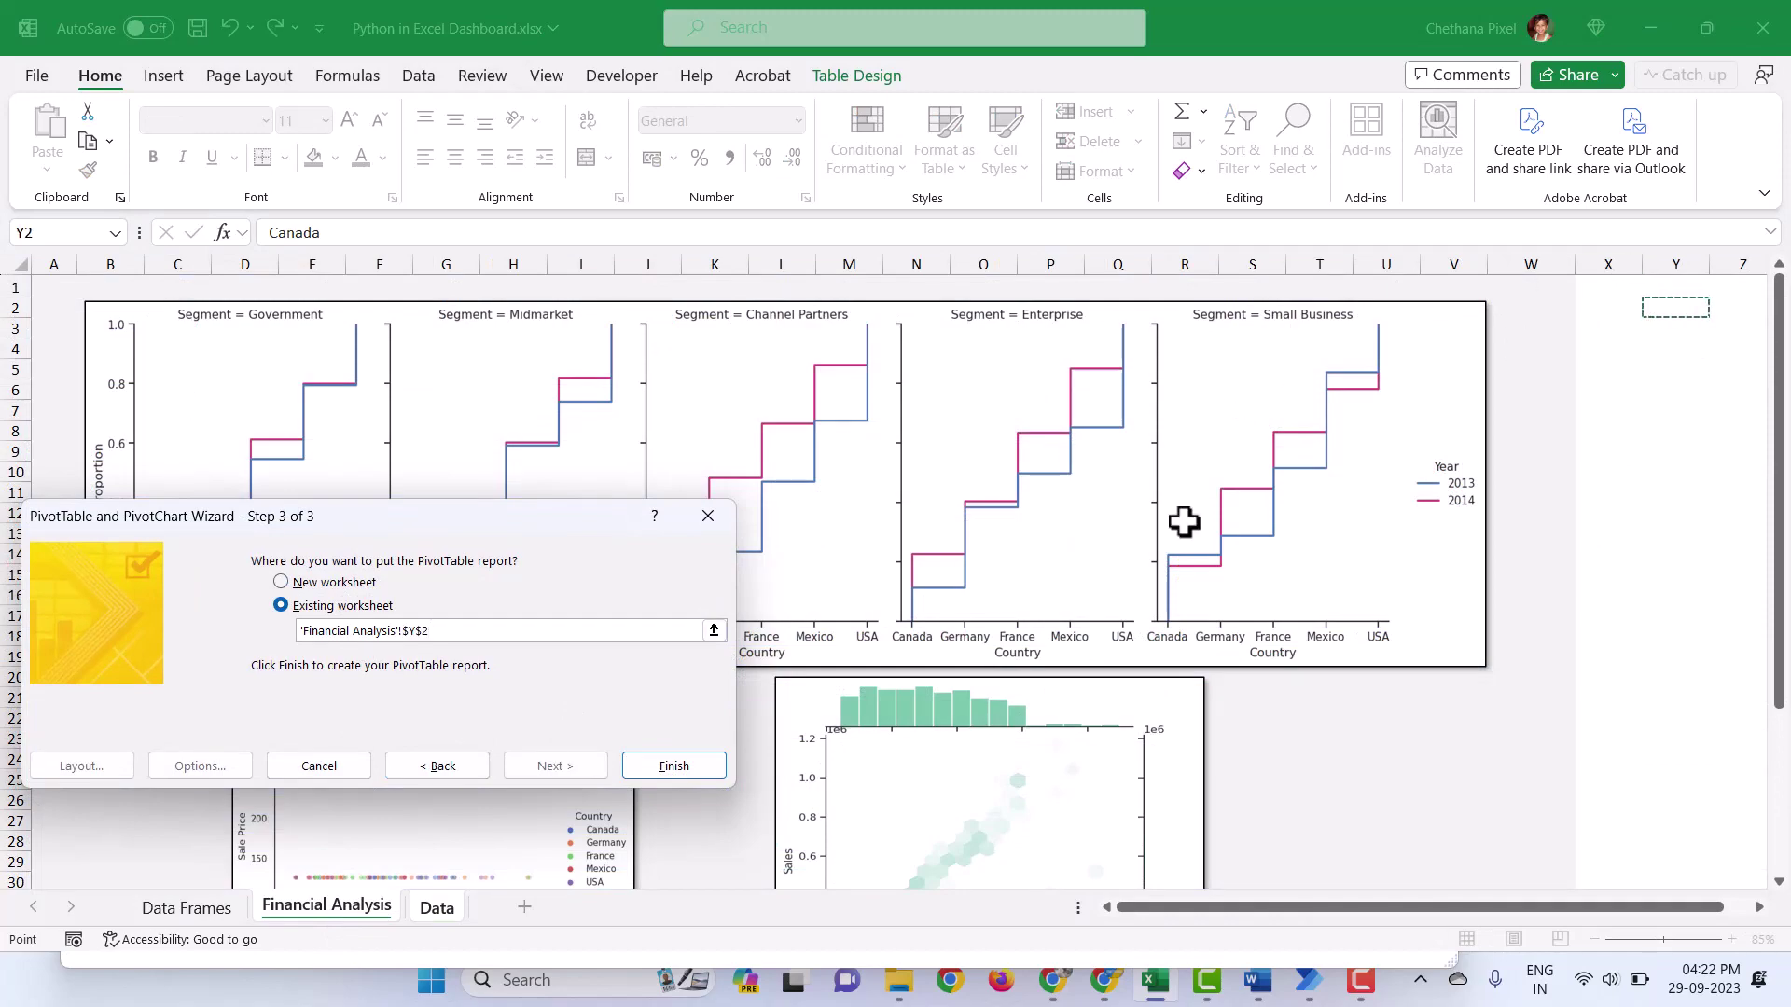
pyautogui.click(671, 766)
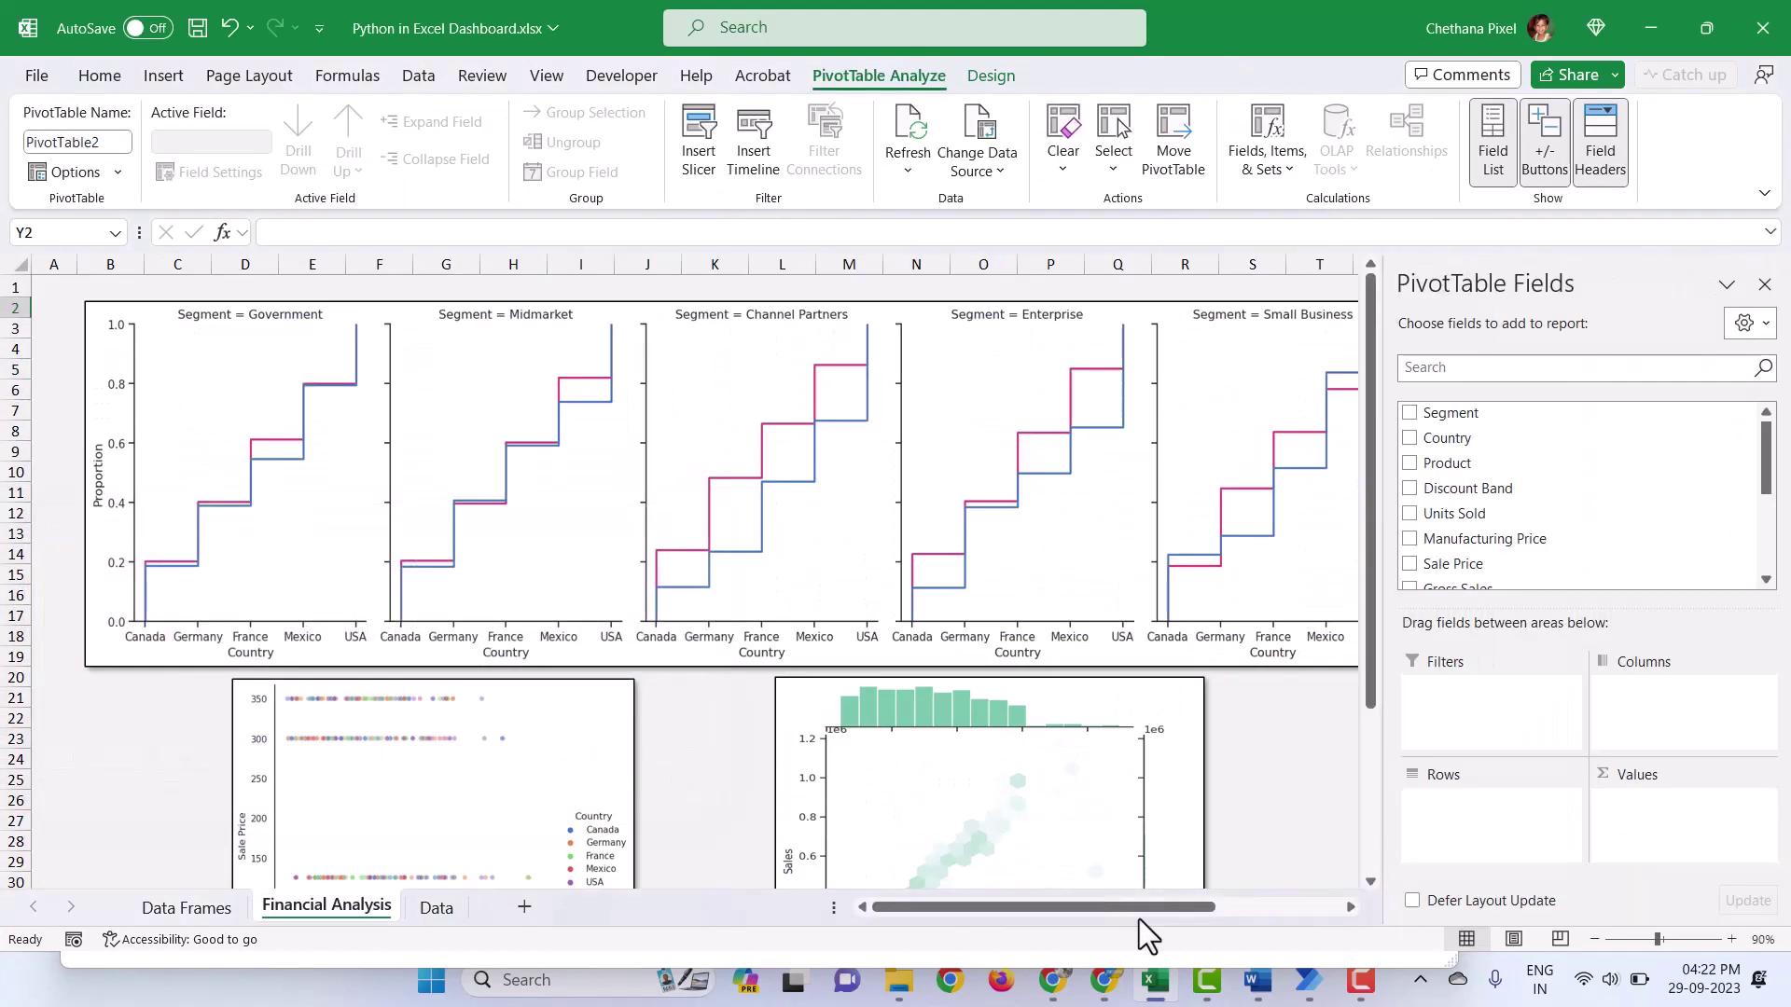
# Step: Make Discount Band the pivot row field (High, Low, Medium, None) and position its slicer beside the PivotTable
pyautogui.moveTo(1139, 914); pyautogui.dragTo(1256, 908)
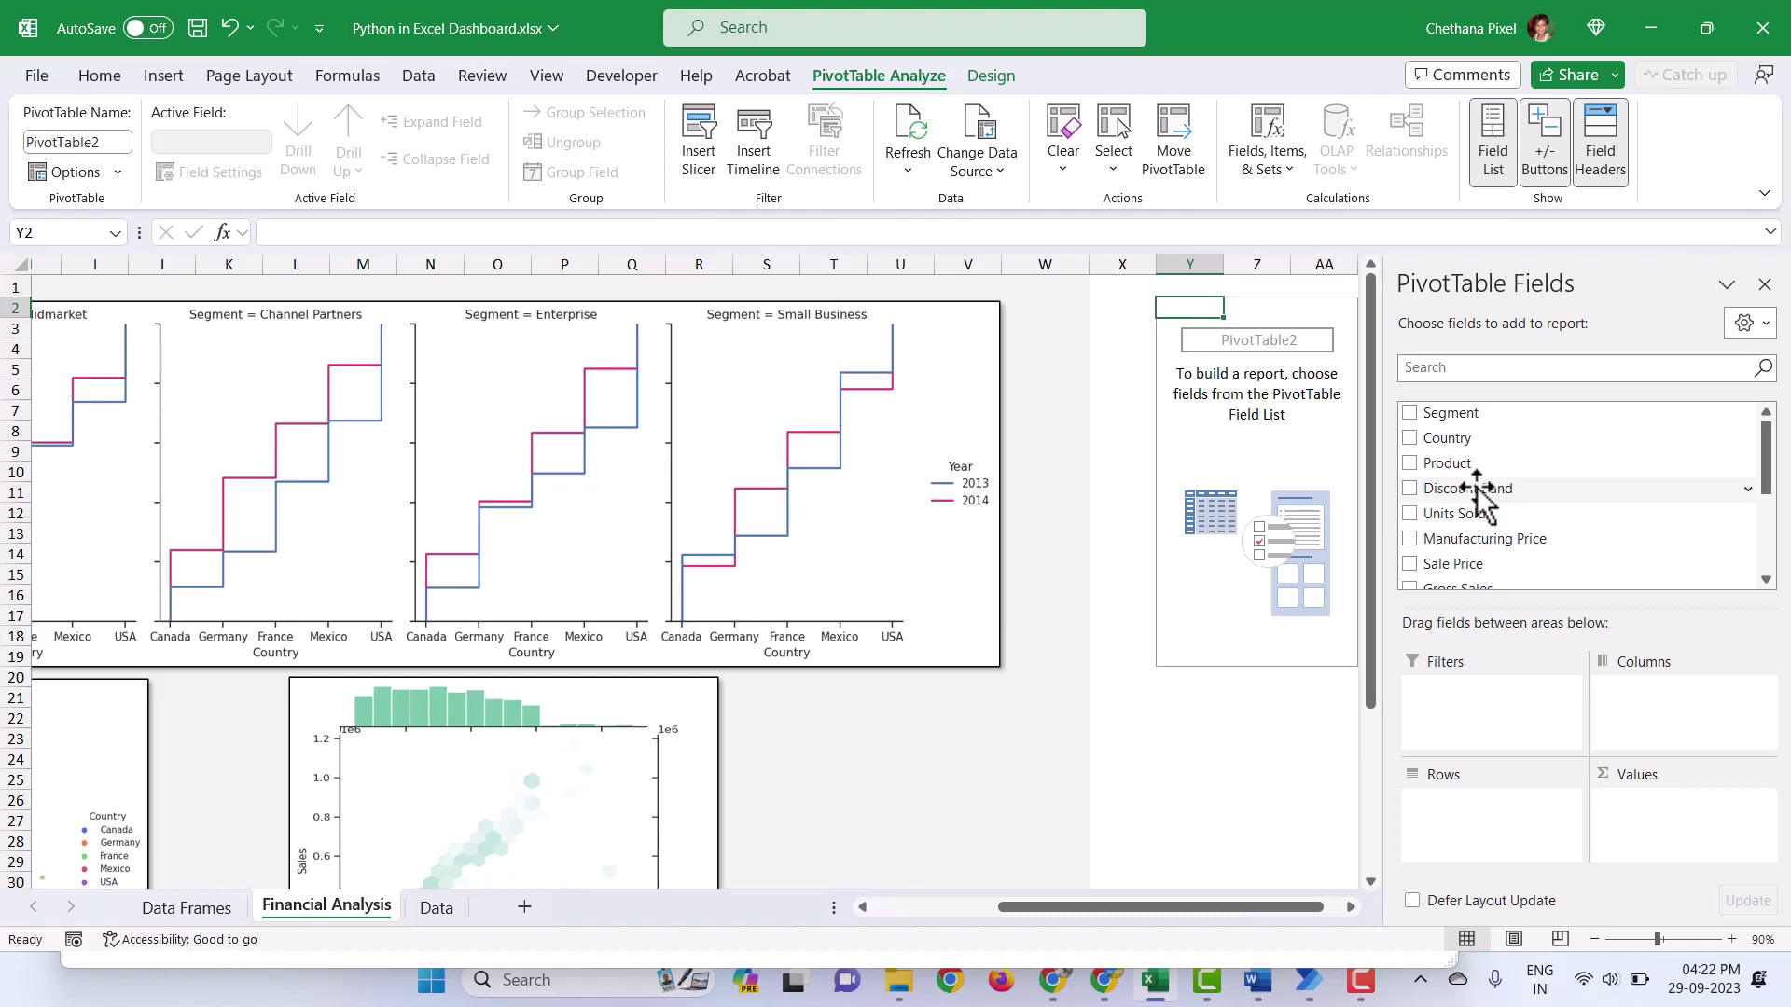
pyautogui.moveTo(1477, 487); pyautogui.dragTo(1492, 844)
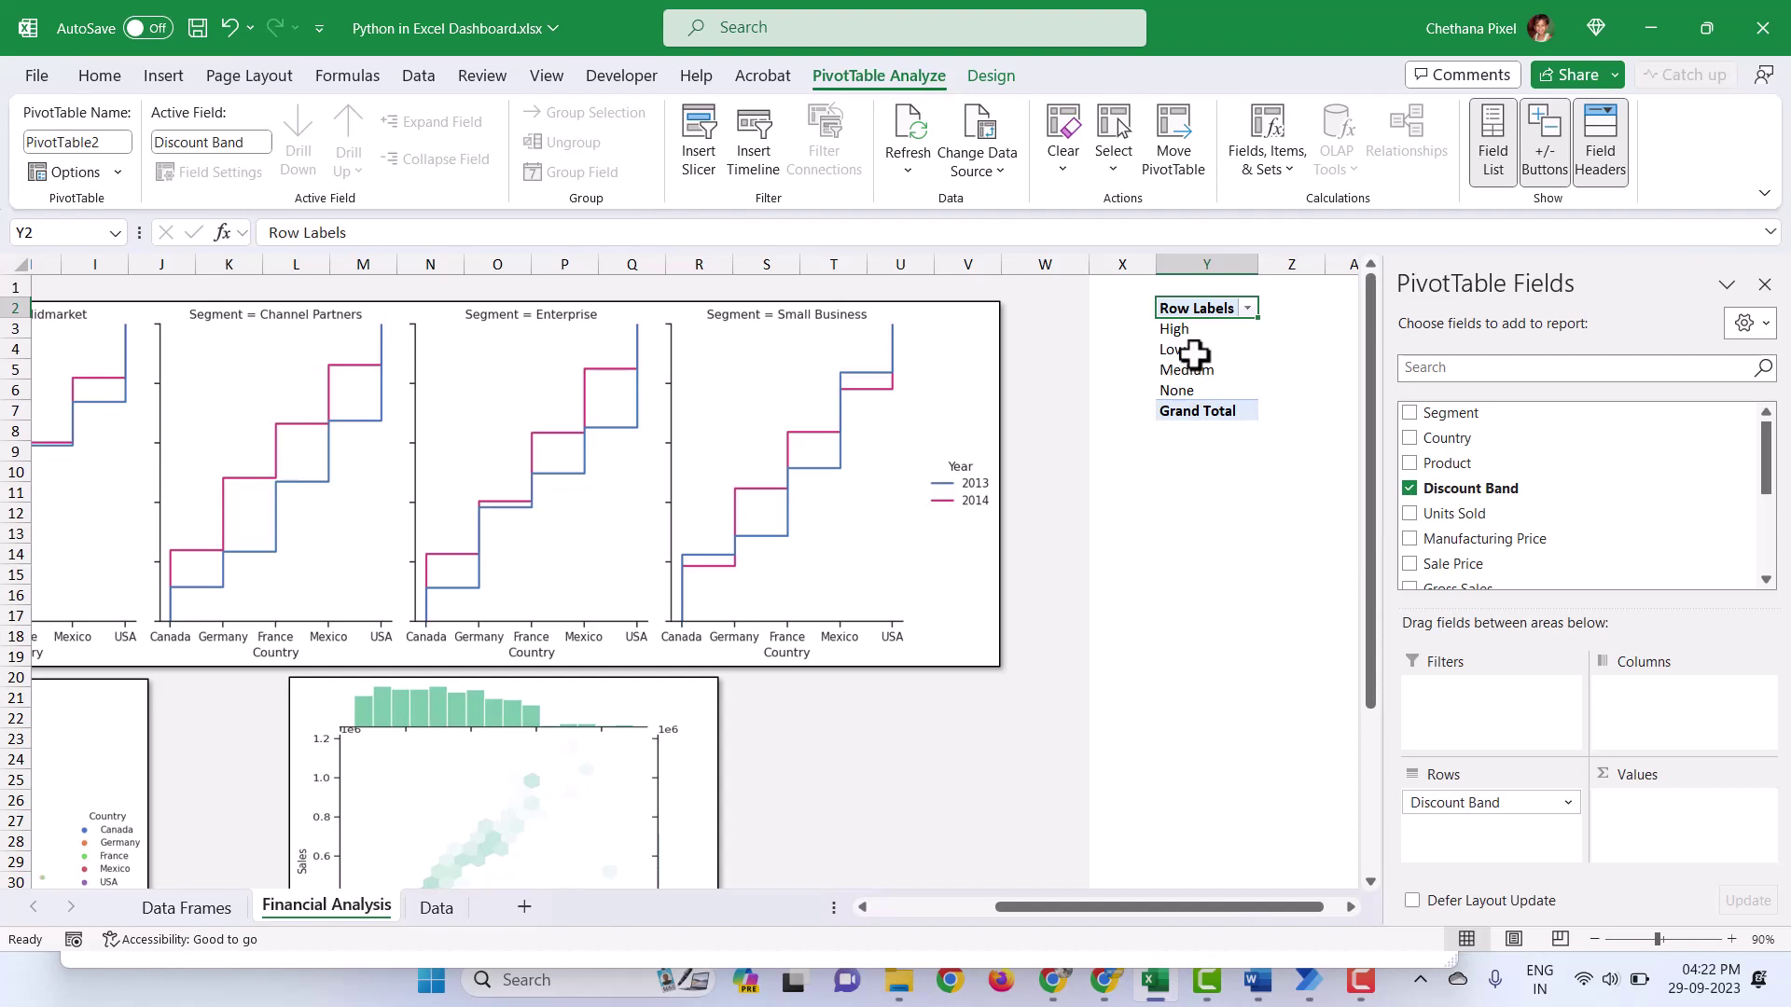
pyautogui.click(697, 159)
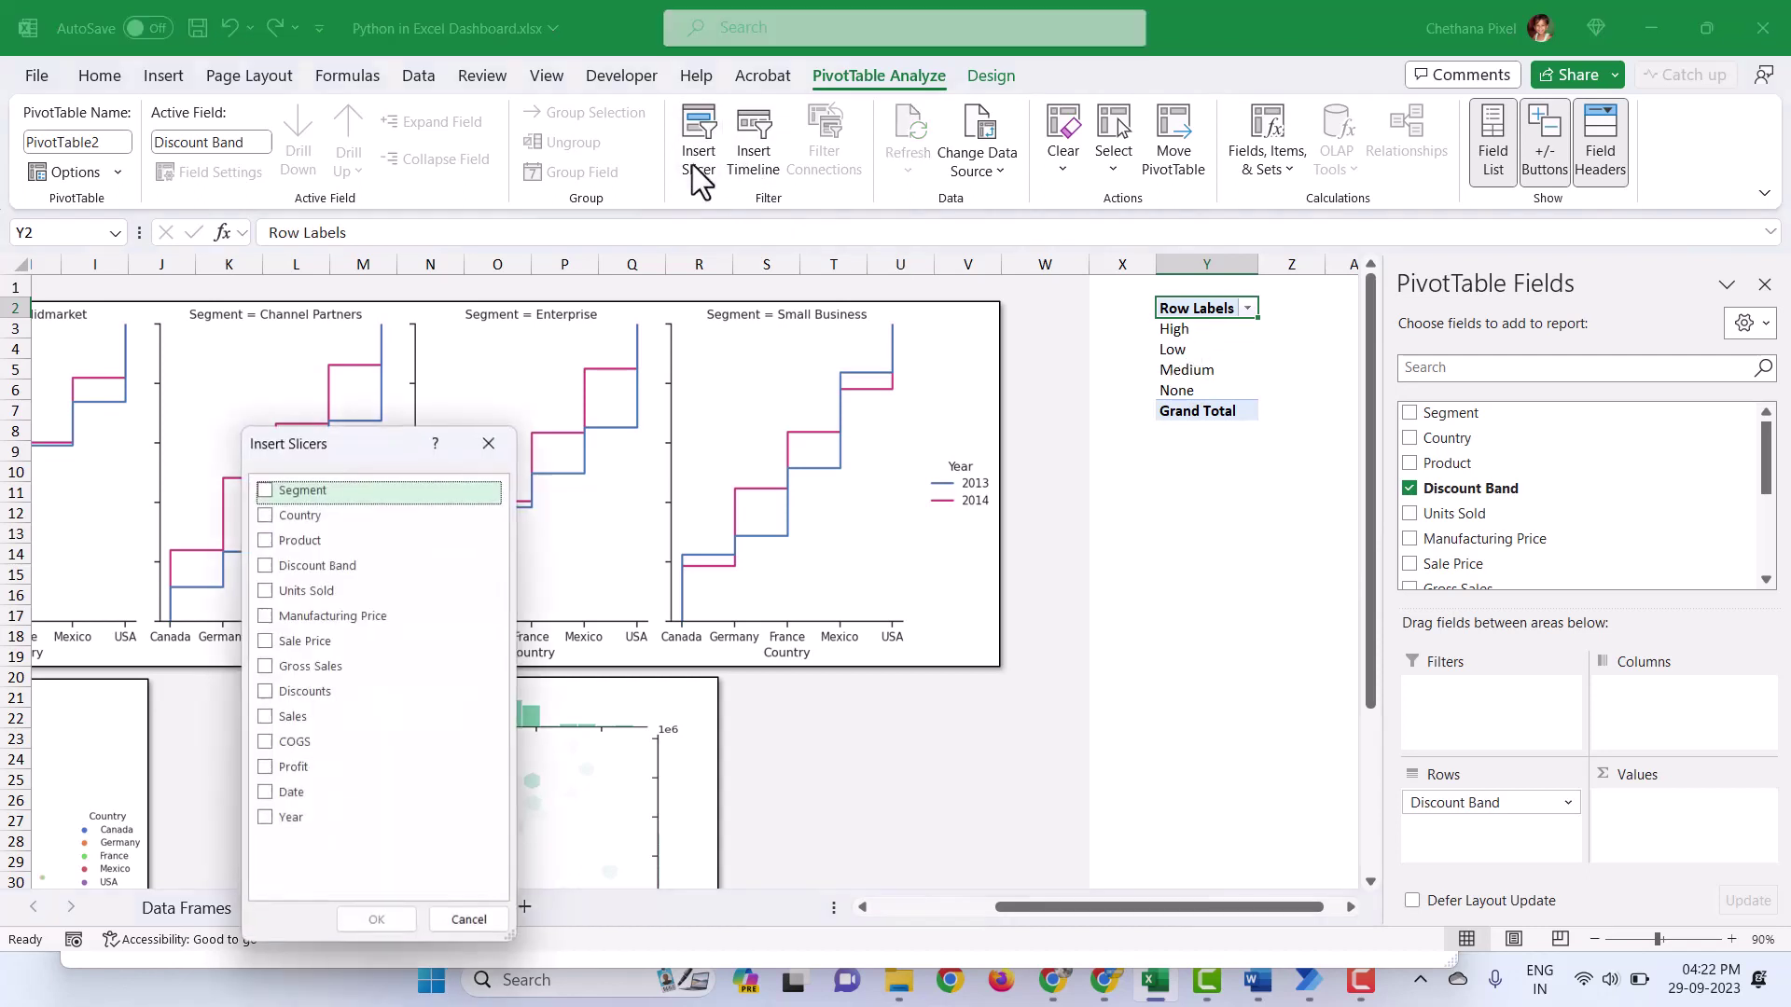
pyautogui.click(271, 568)
pyautogui.click(376, 921)
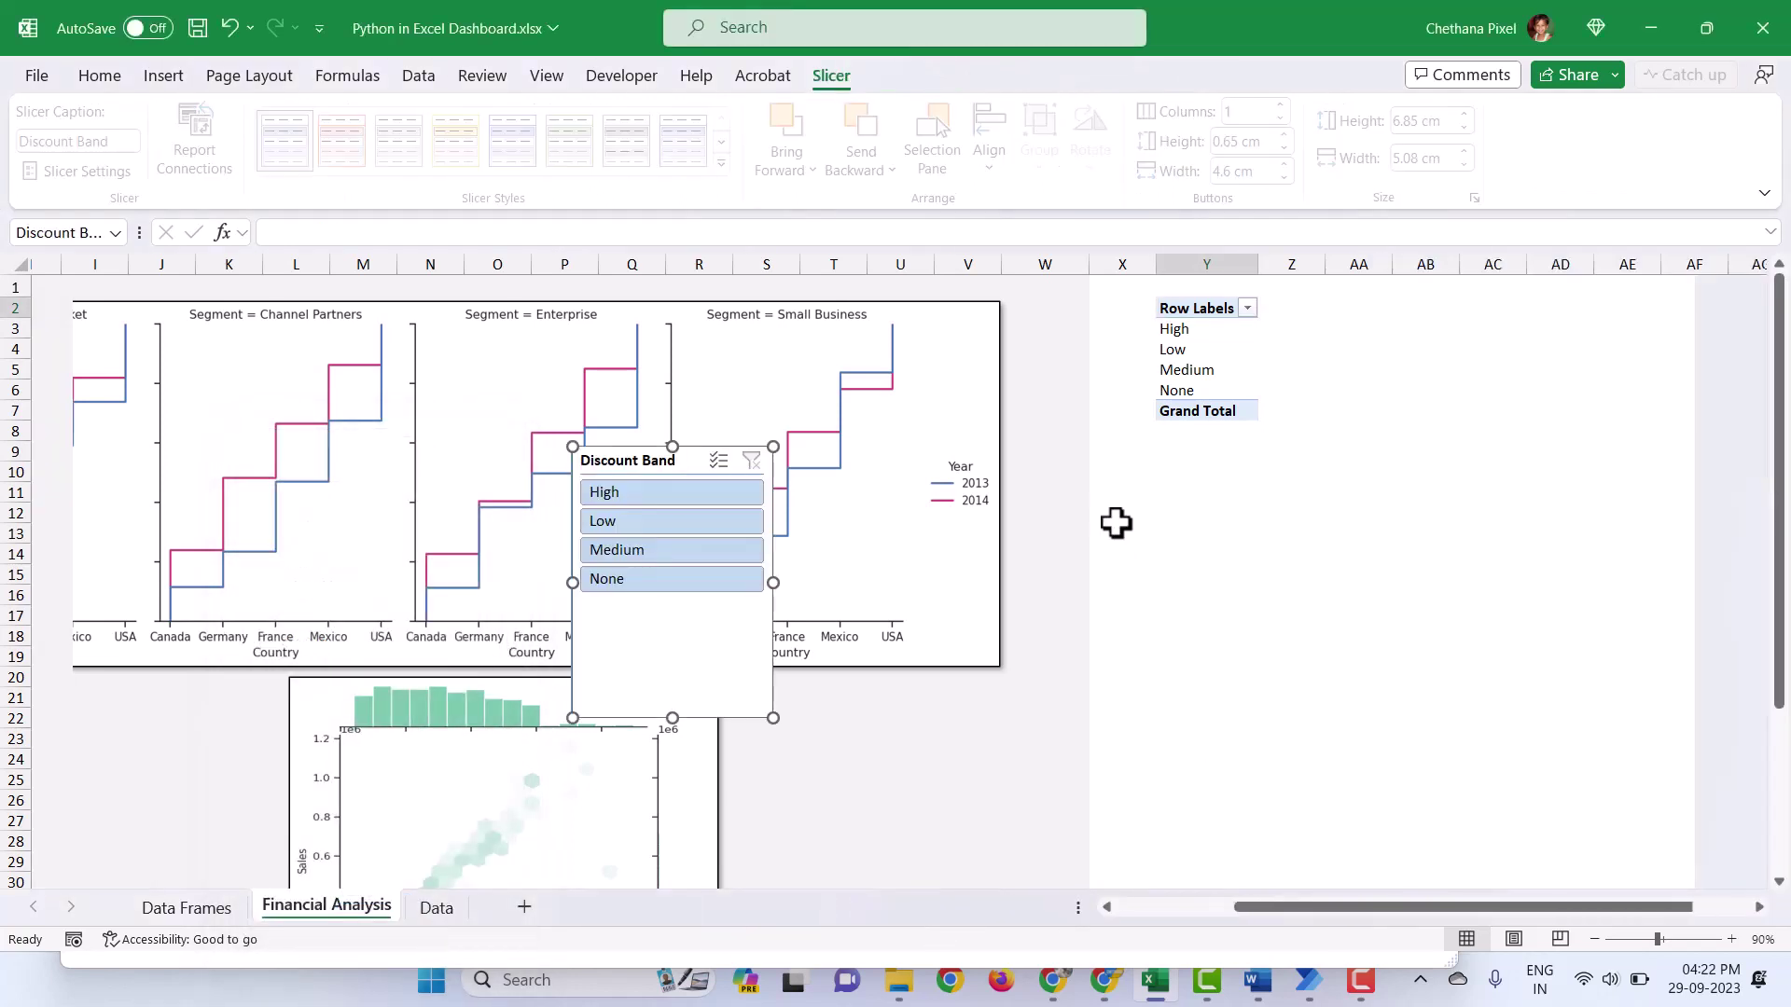
pyautogui.moveTo(688, 675); pyautogui.dragTo(1415, 587)
pyautogui.click(1212, 328)
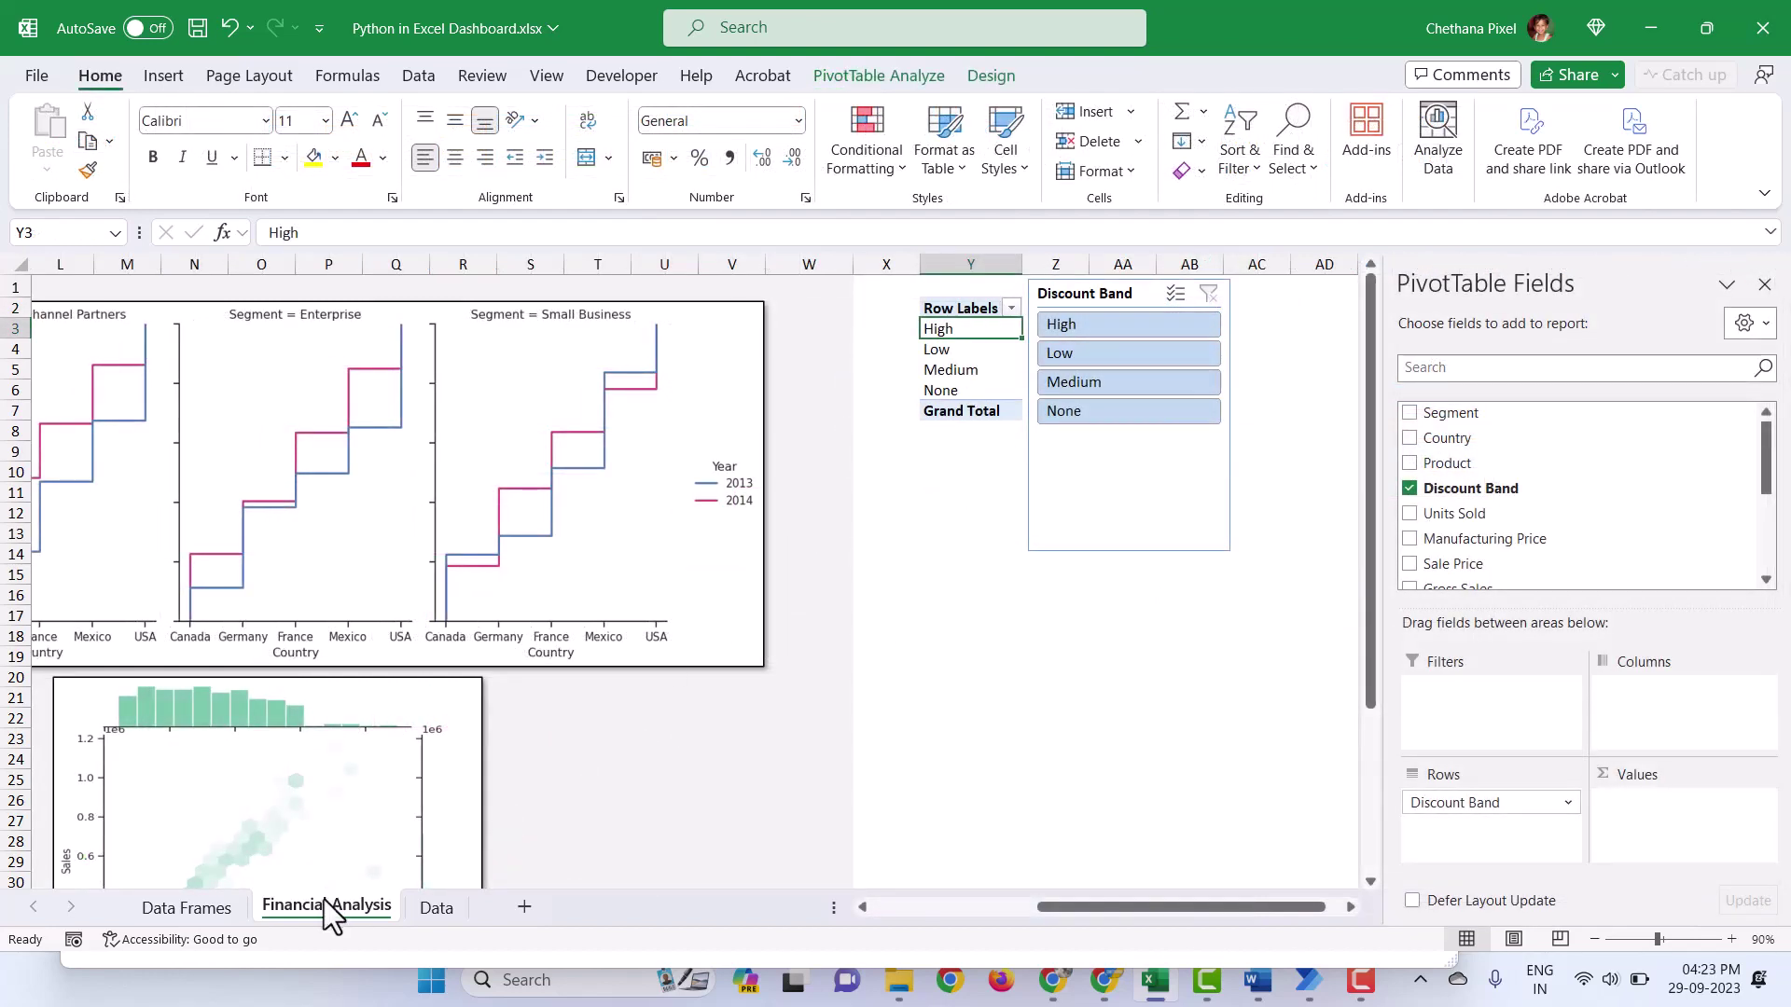
# Step: Label B7 'Filtered_df' and turn C7 into a Python formula cell
pyautogui.click(186, 908)
pyautogui.click(208, 422)
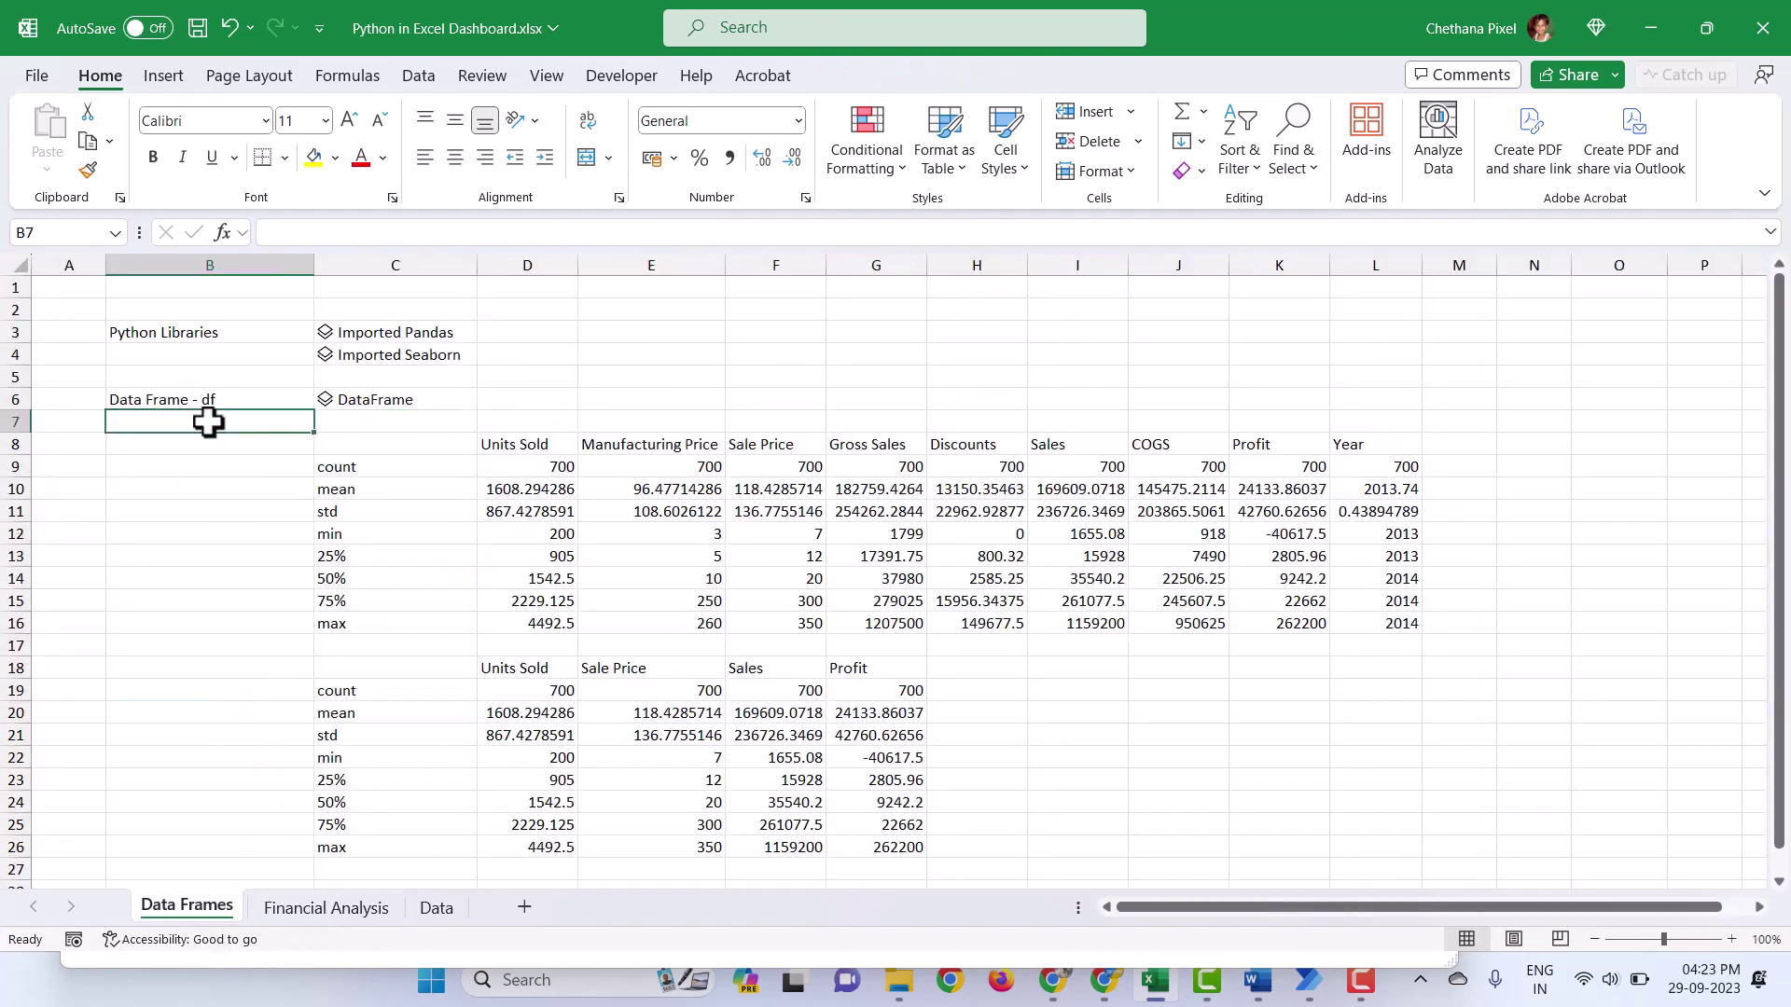
pyautogui.write('Filtered')
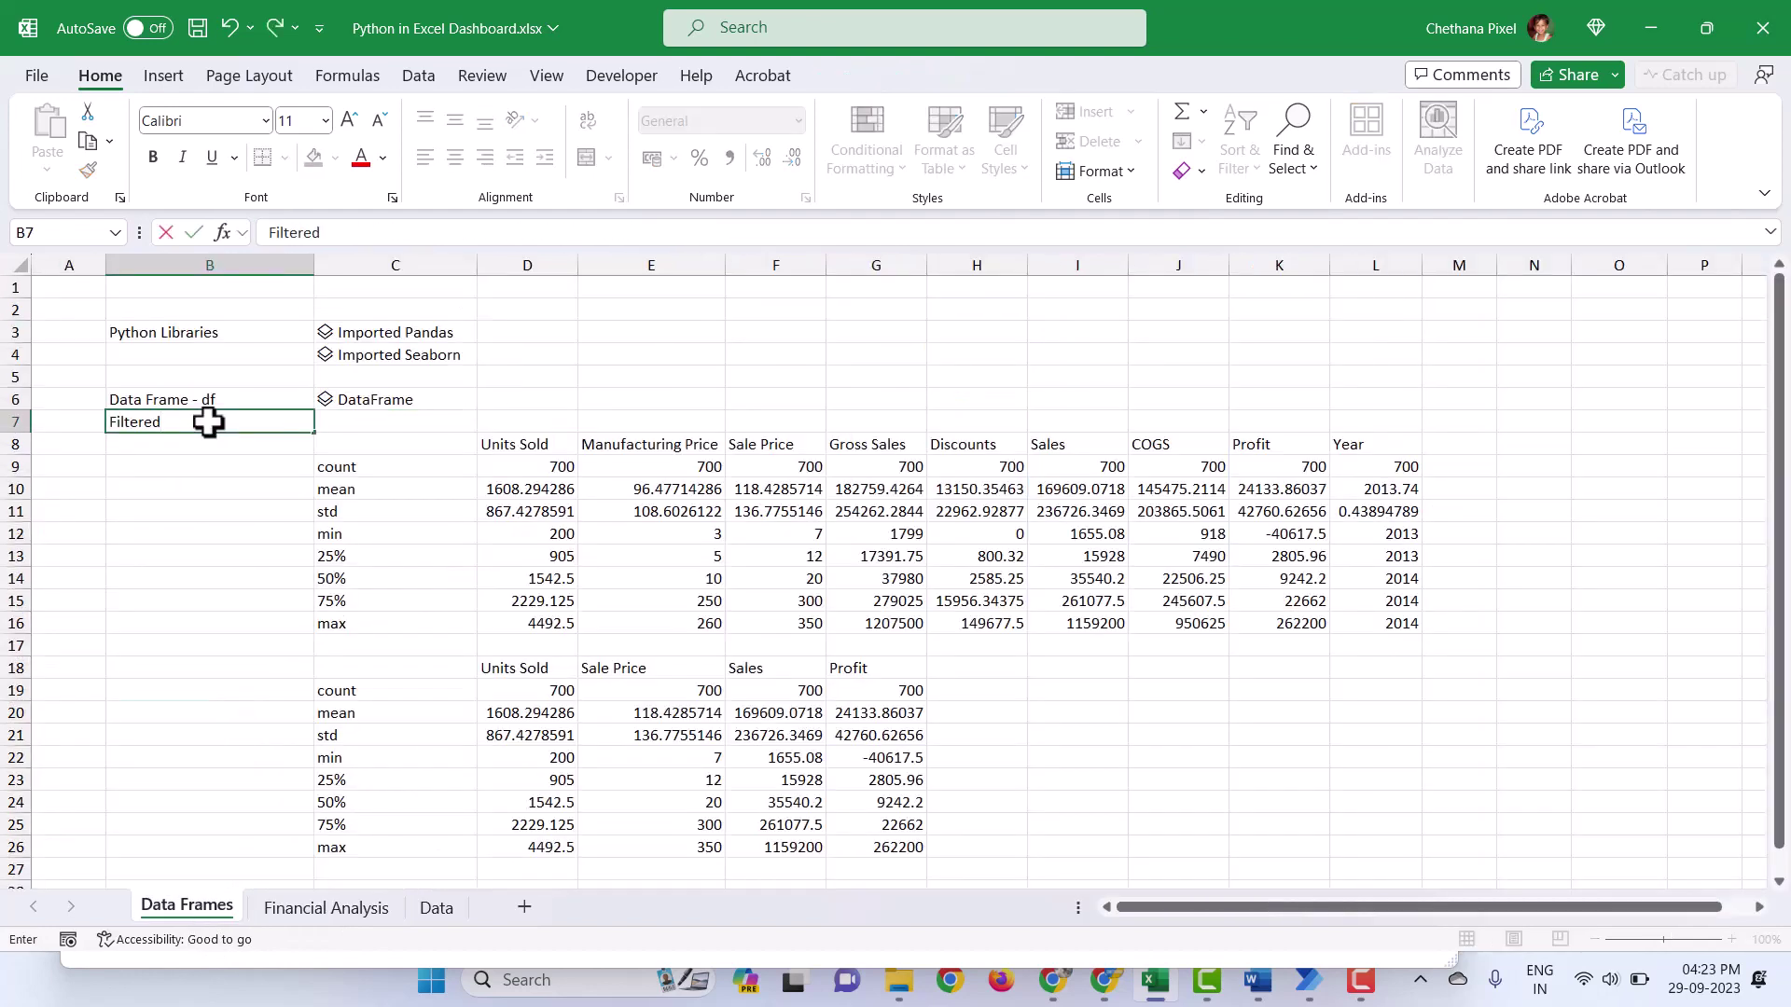
pyautogui.write('_df')
pyautogui.press('Tab')
pyautogui.write('=')
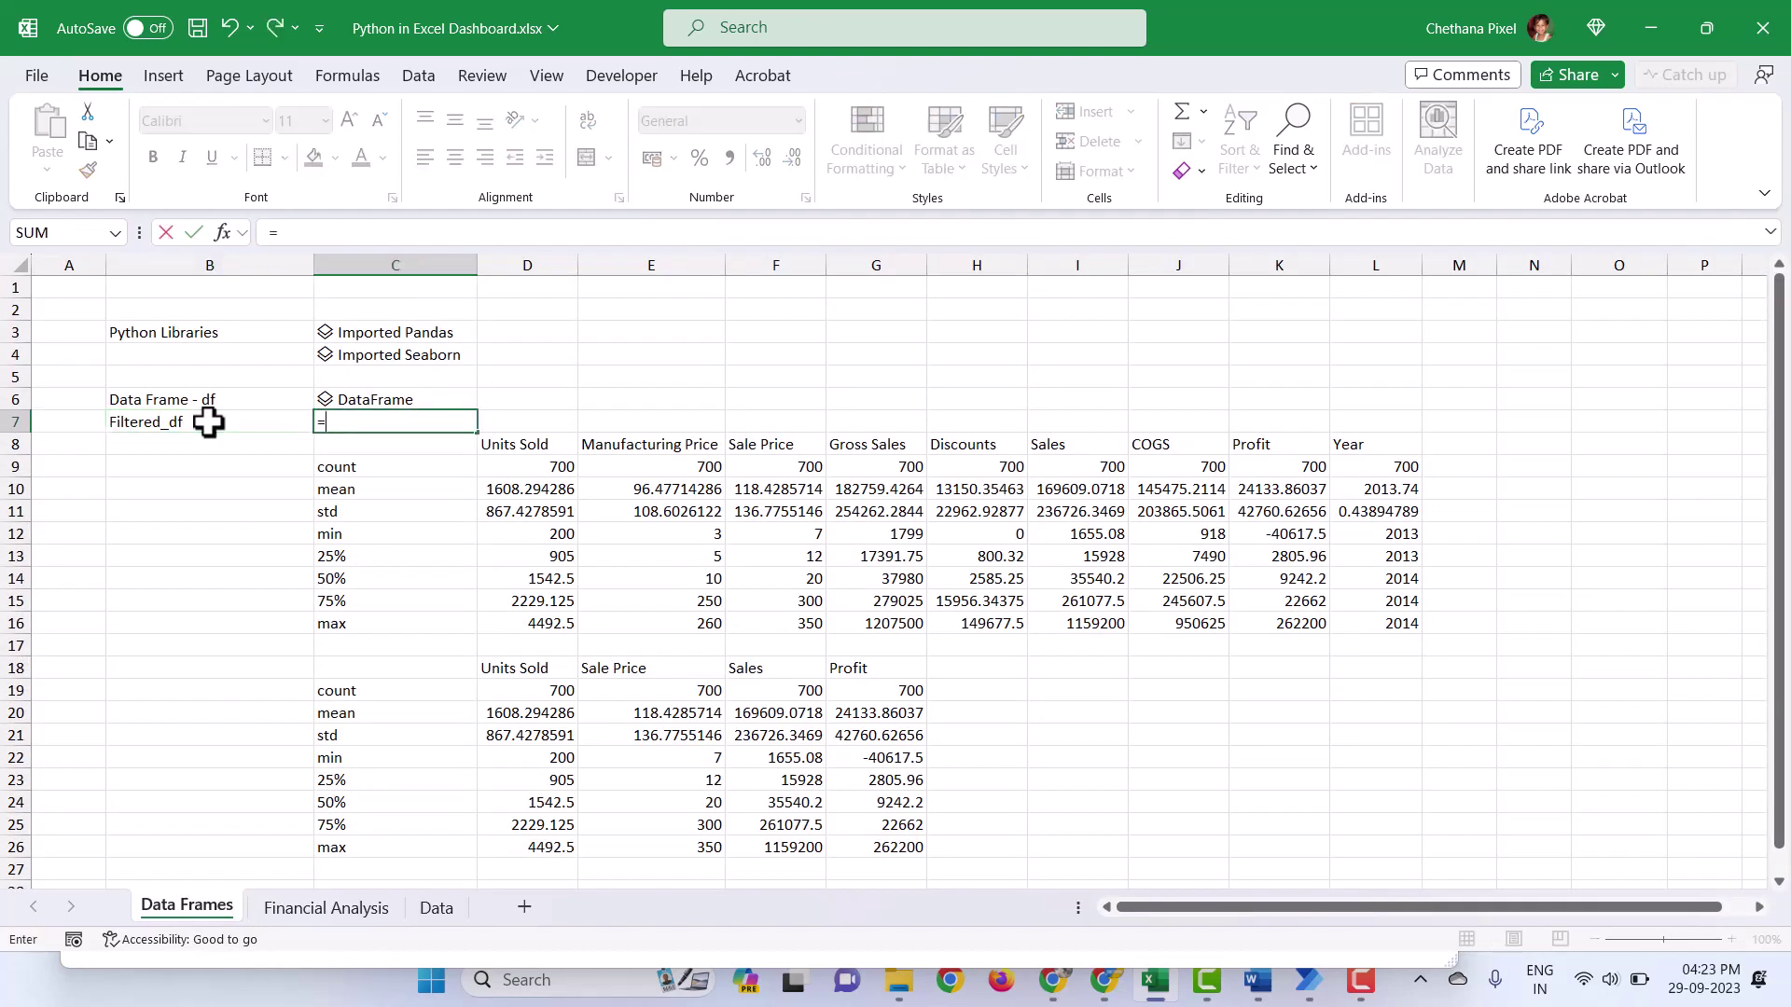
pyautogui.write('py')
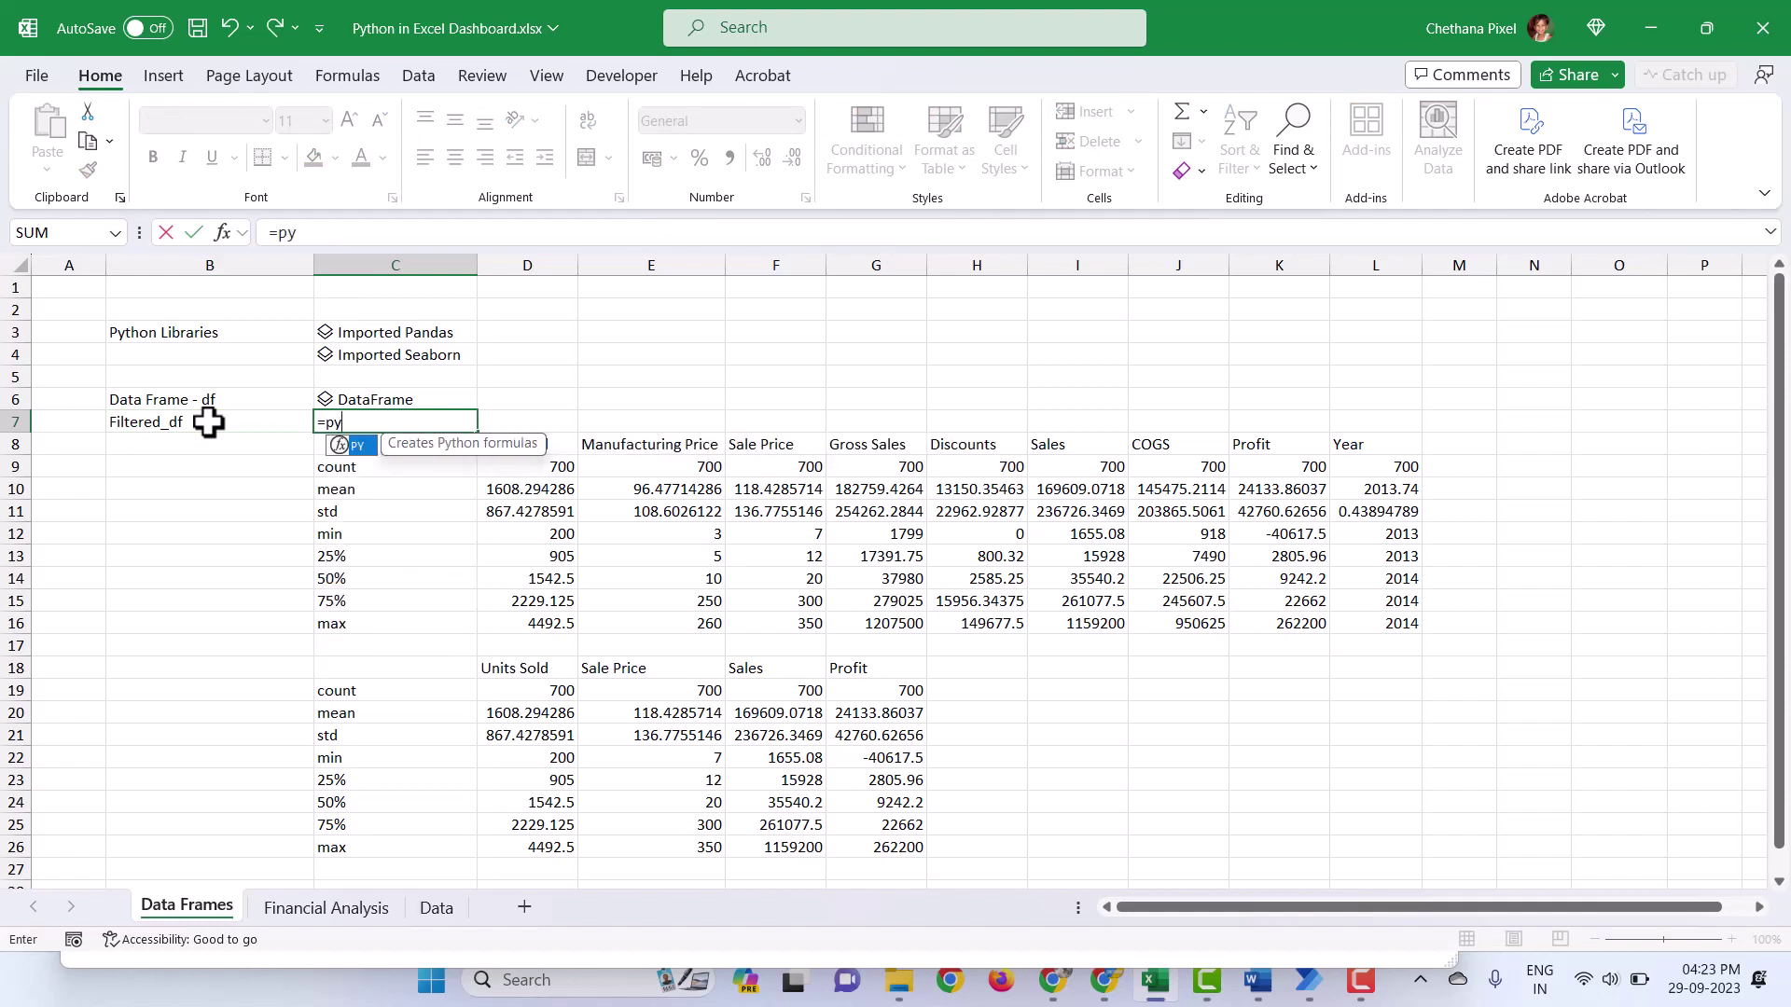
pyautogui.press('Tab')
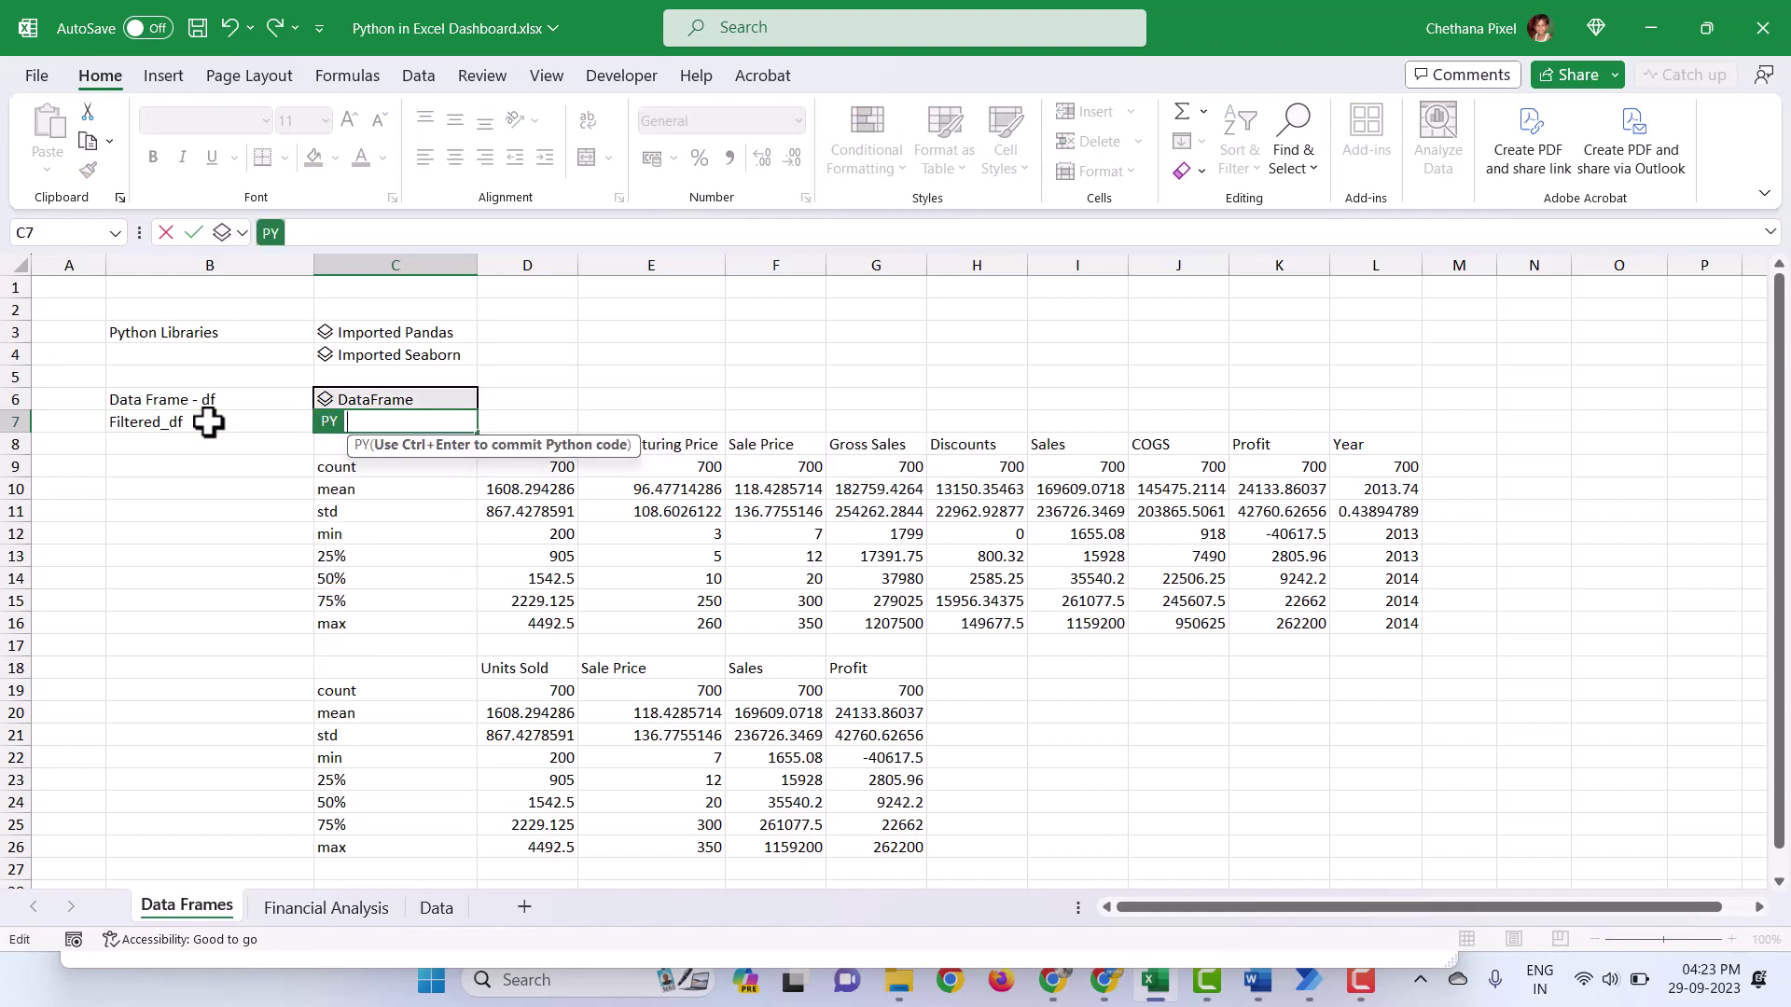
# Step: In C7, enter filtered_df = df[df["Discount Band"]==xl(Financial Analysis Y3)] and commit it
pyautogui.click(1756, 238)
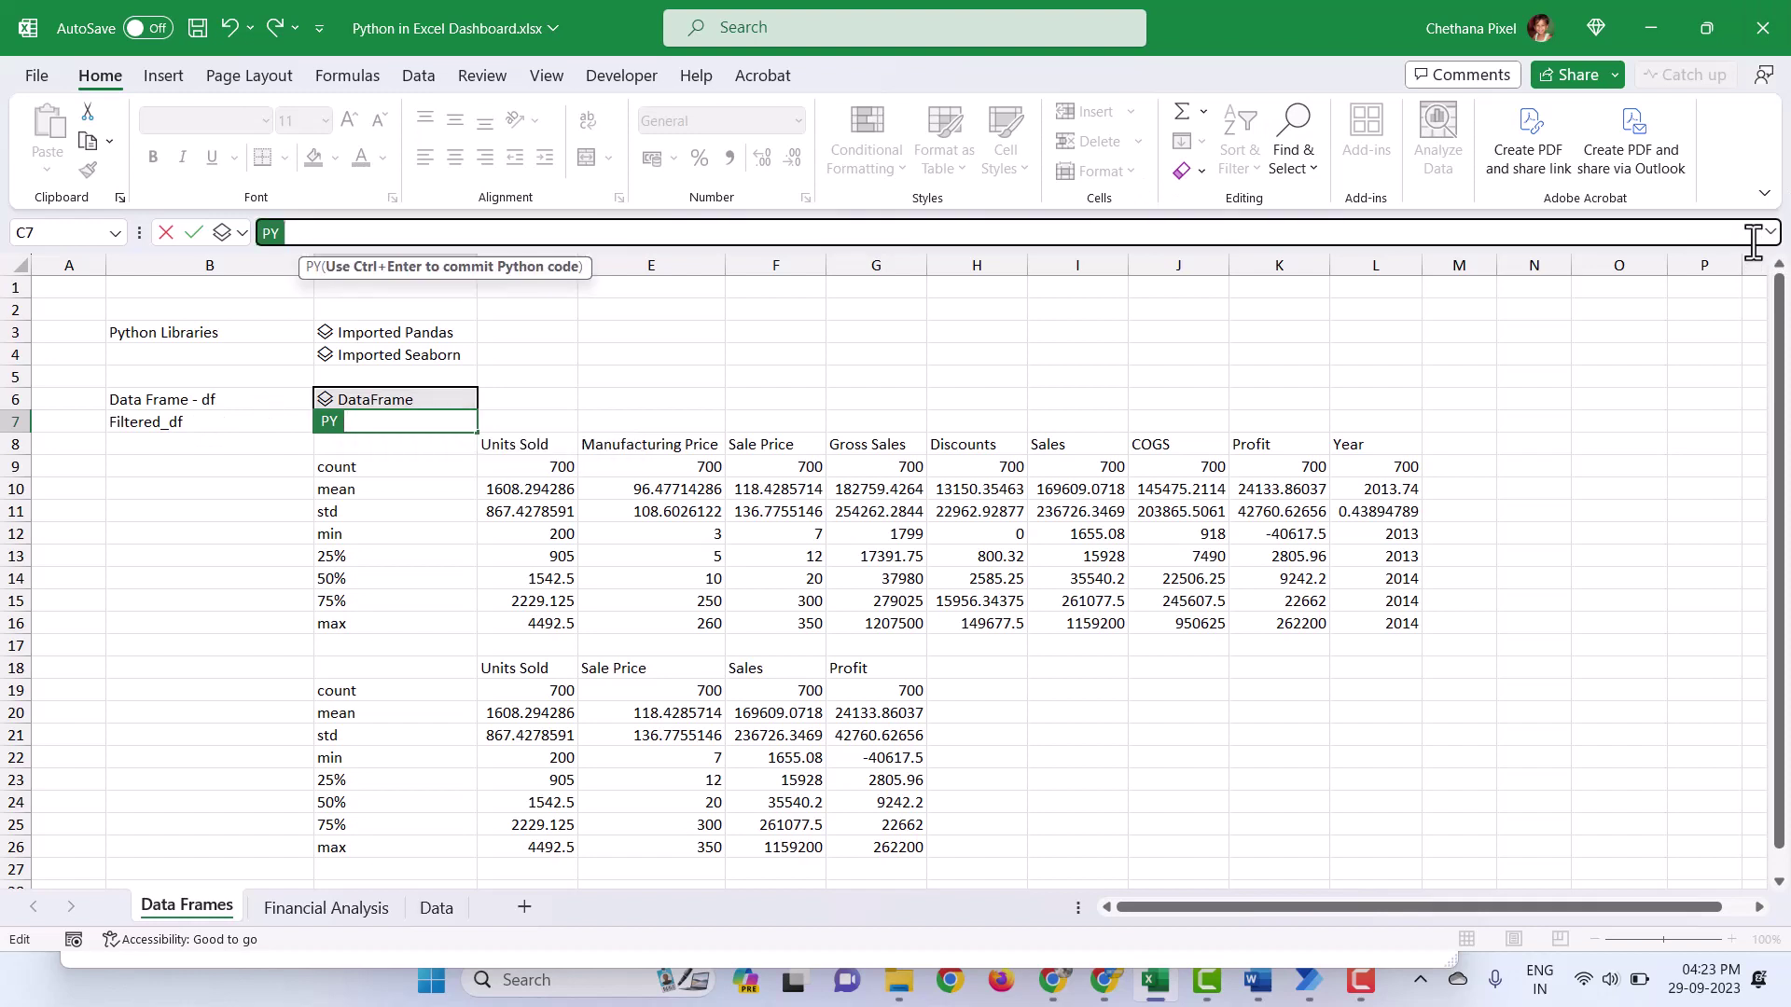
pyautogui.moveTo(1754, 246); pyautogui.dragTo(1753, 318)
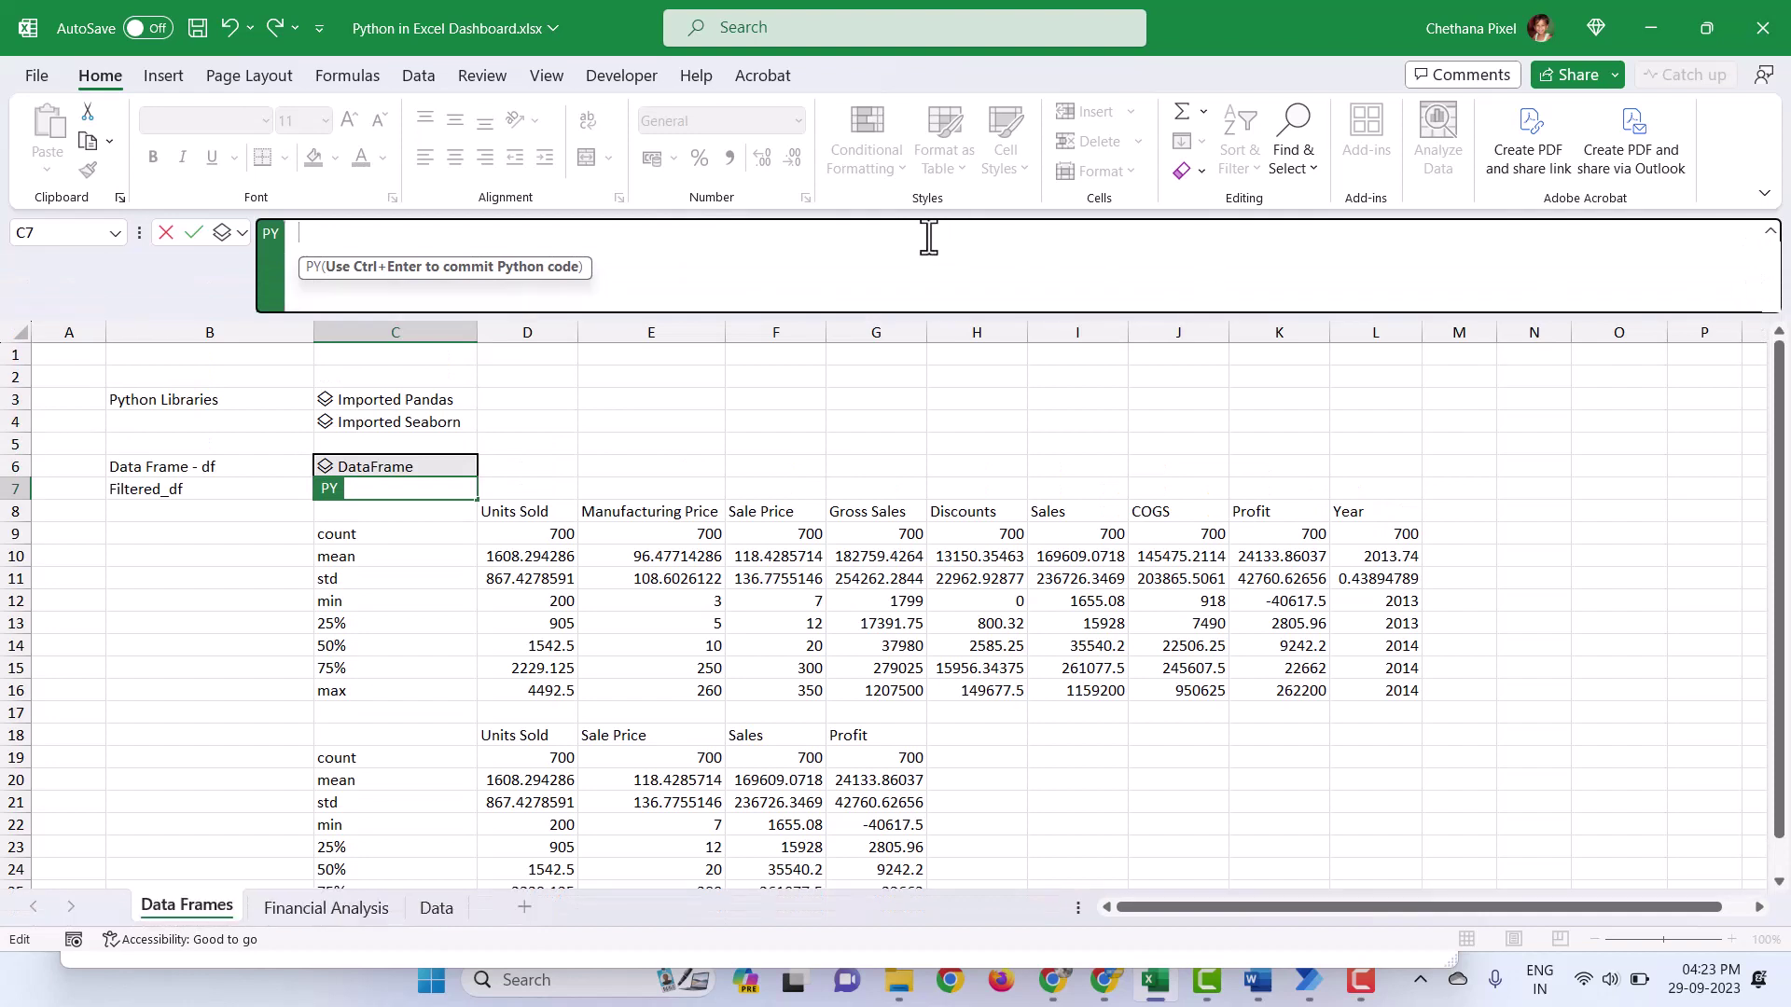
pyautogui.write('filtered')
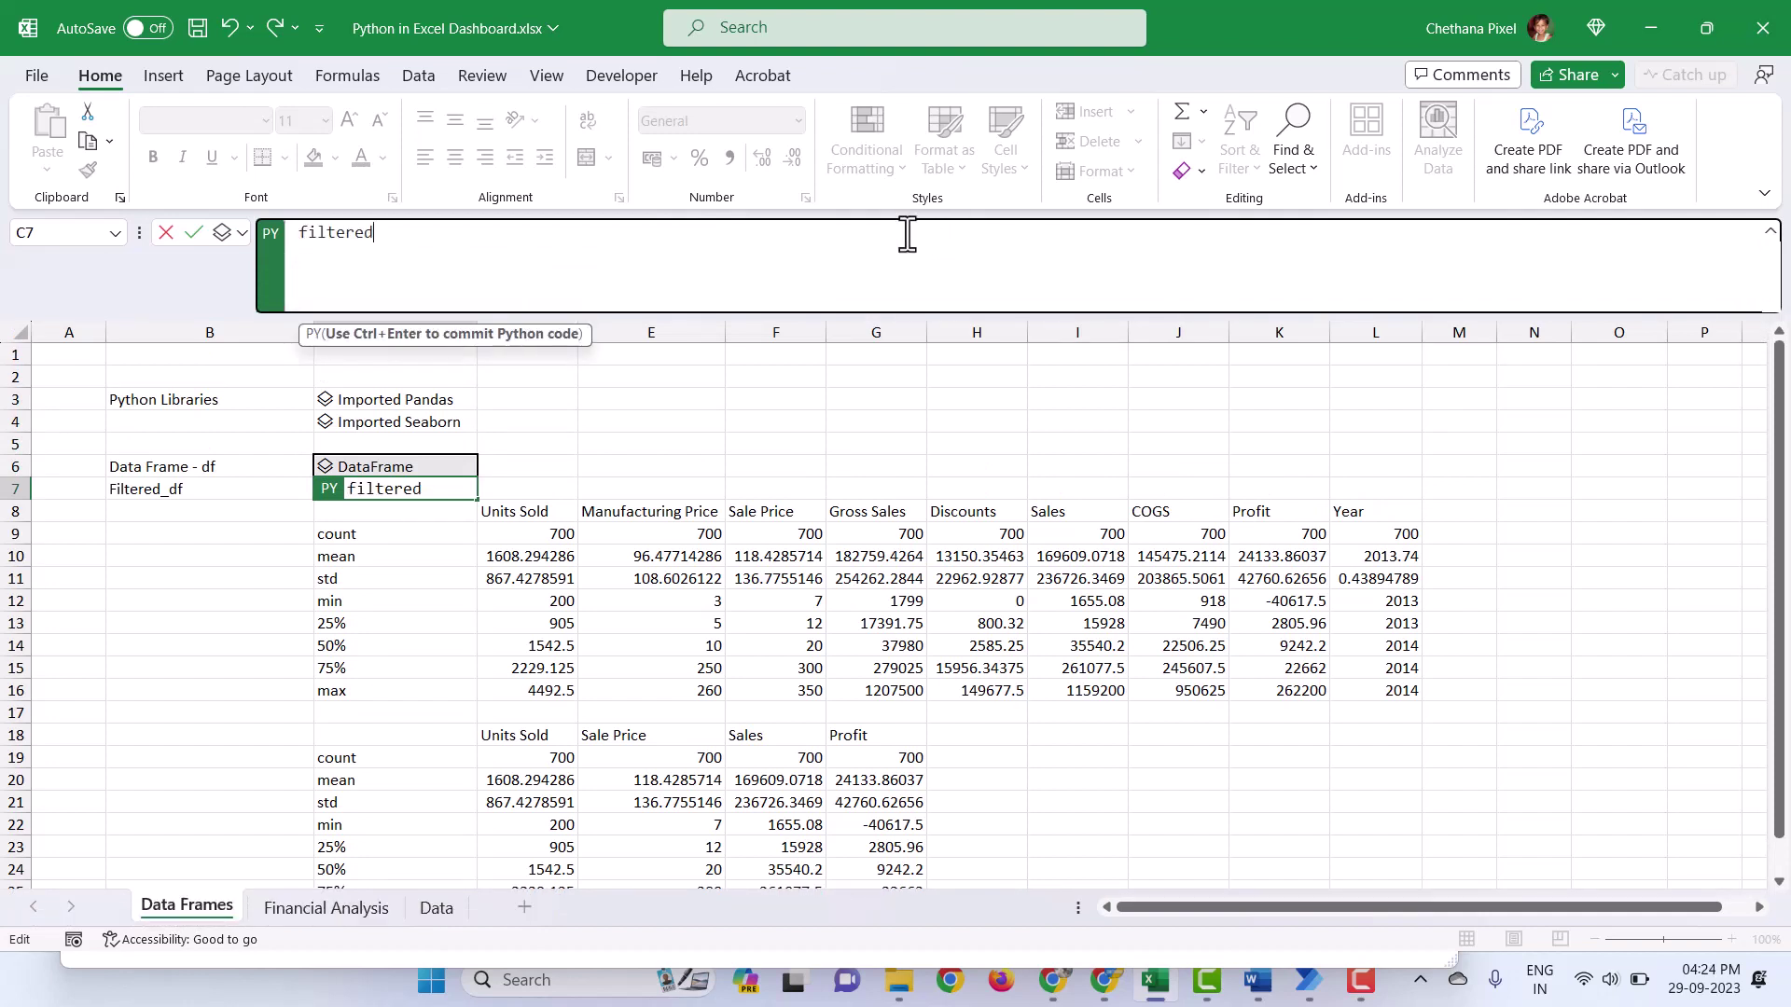
pyautogui.write('_df = df[df["Disc')
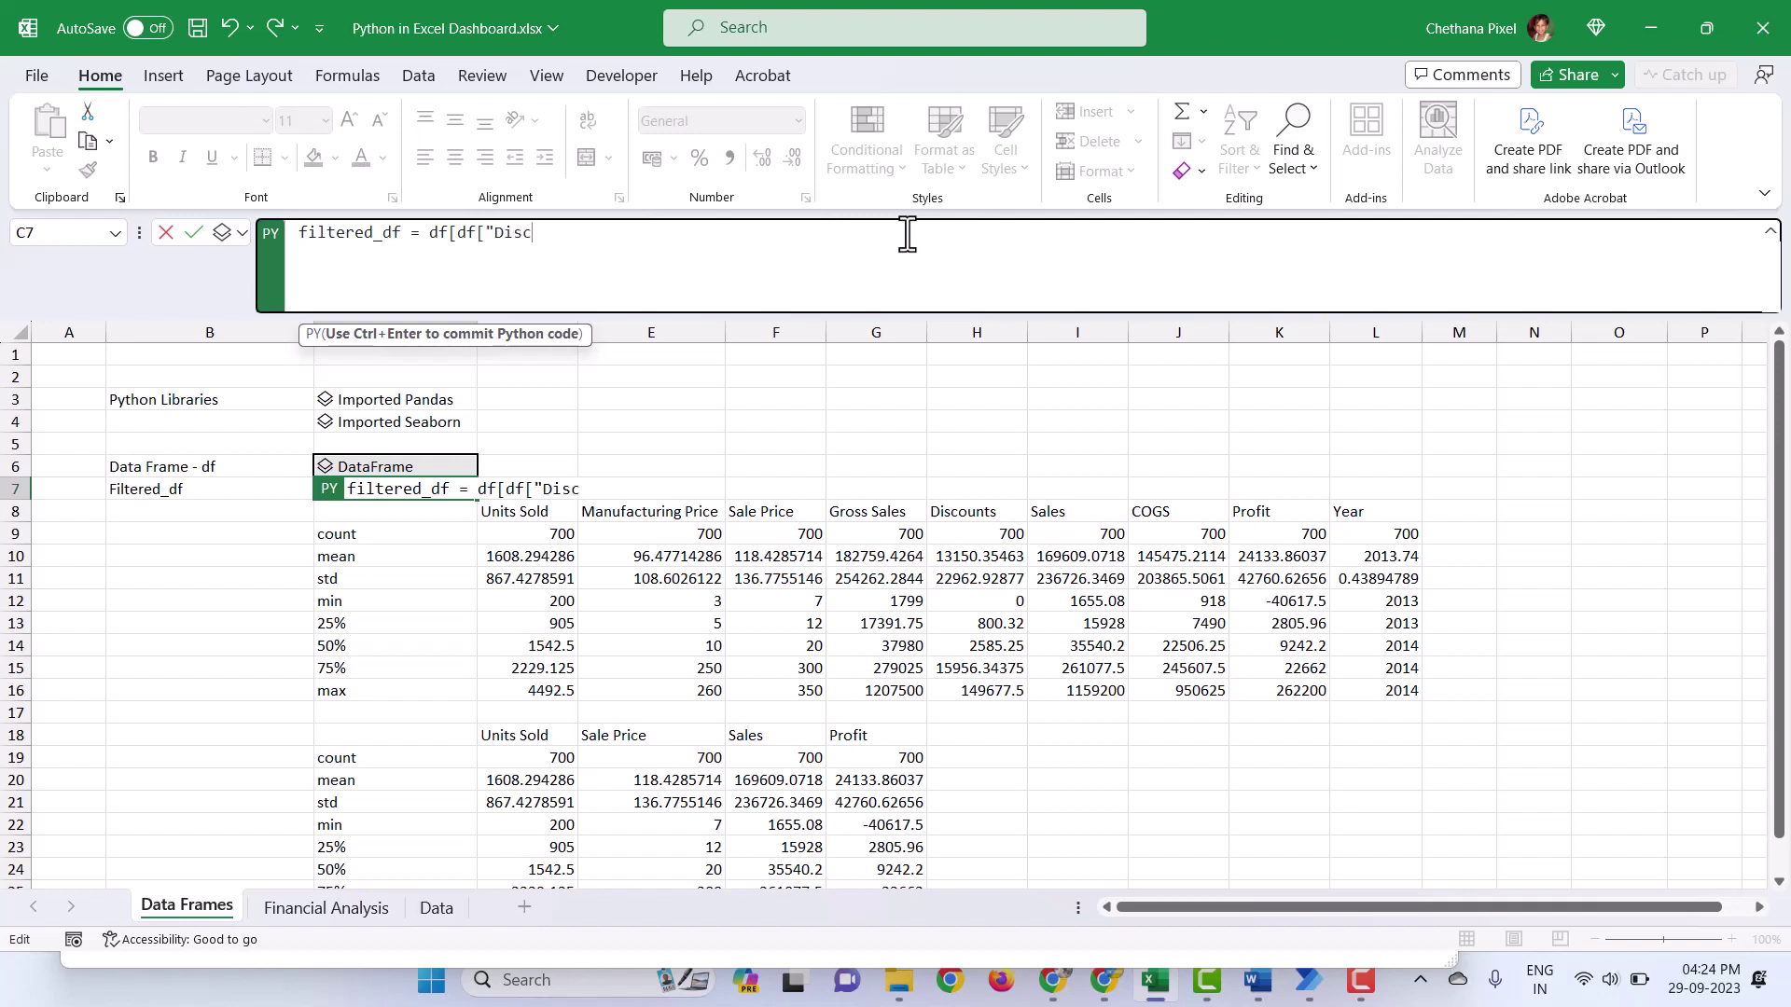
pyautogui.write('ount Band"]==')
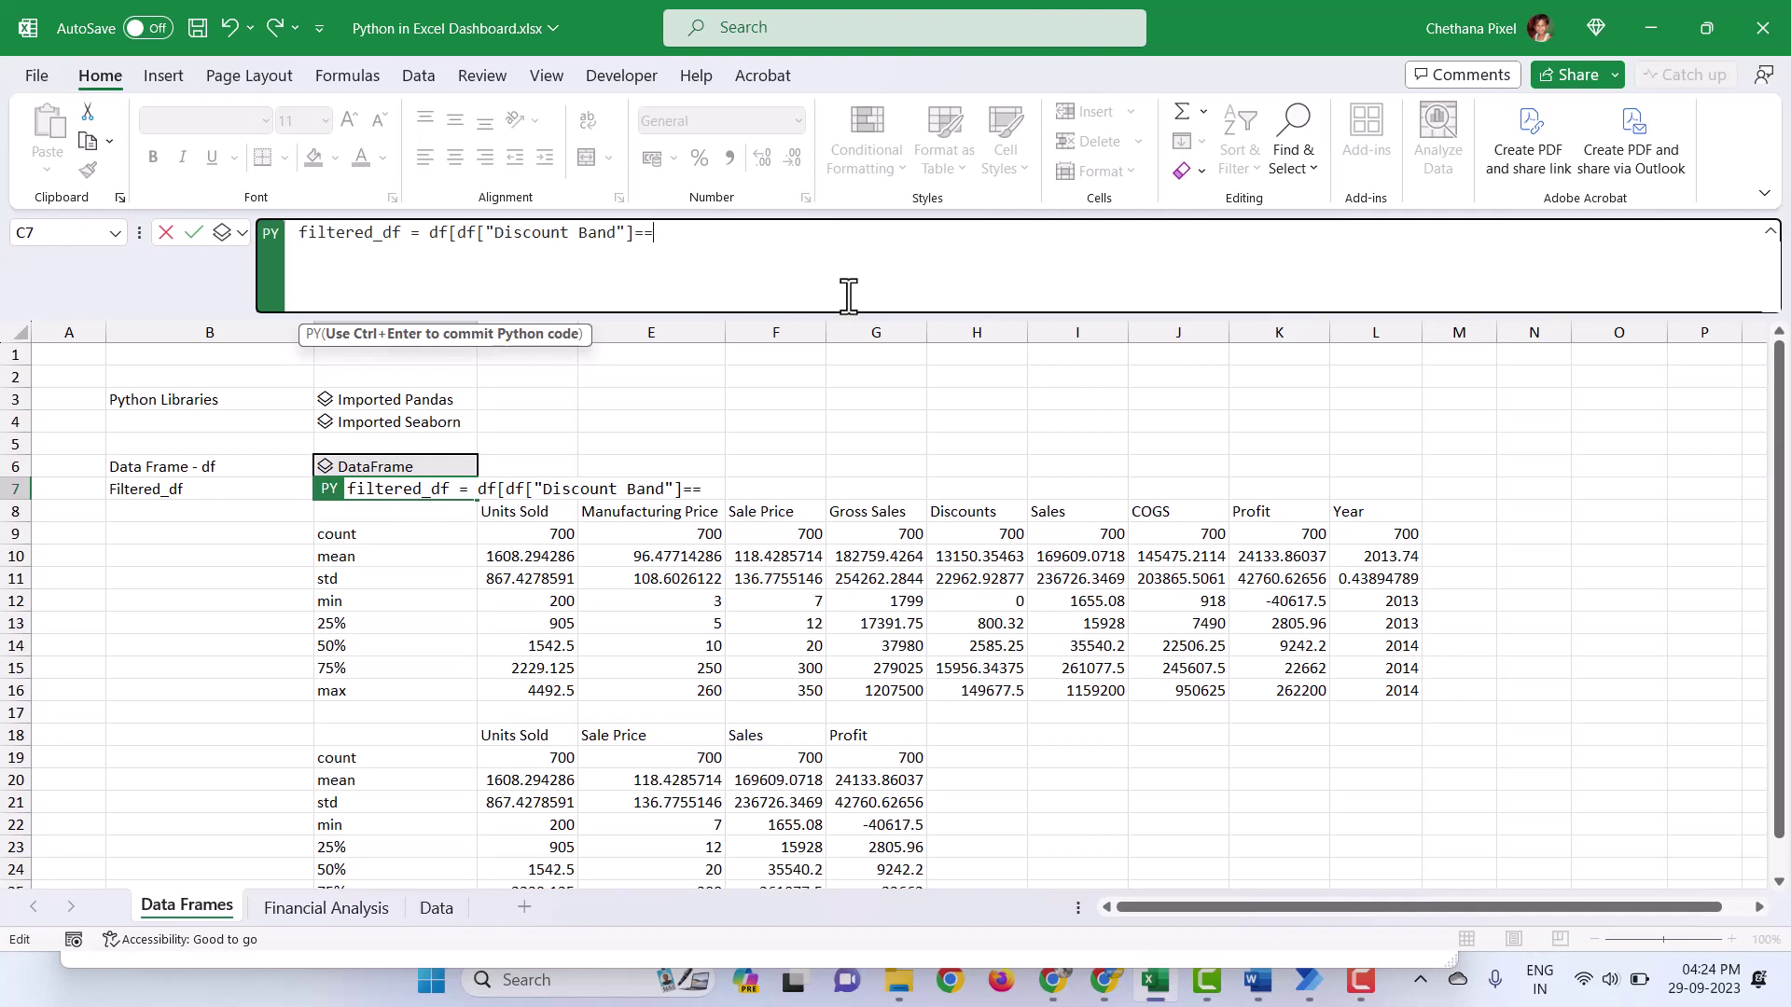
pyautogui.click(344, 909)
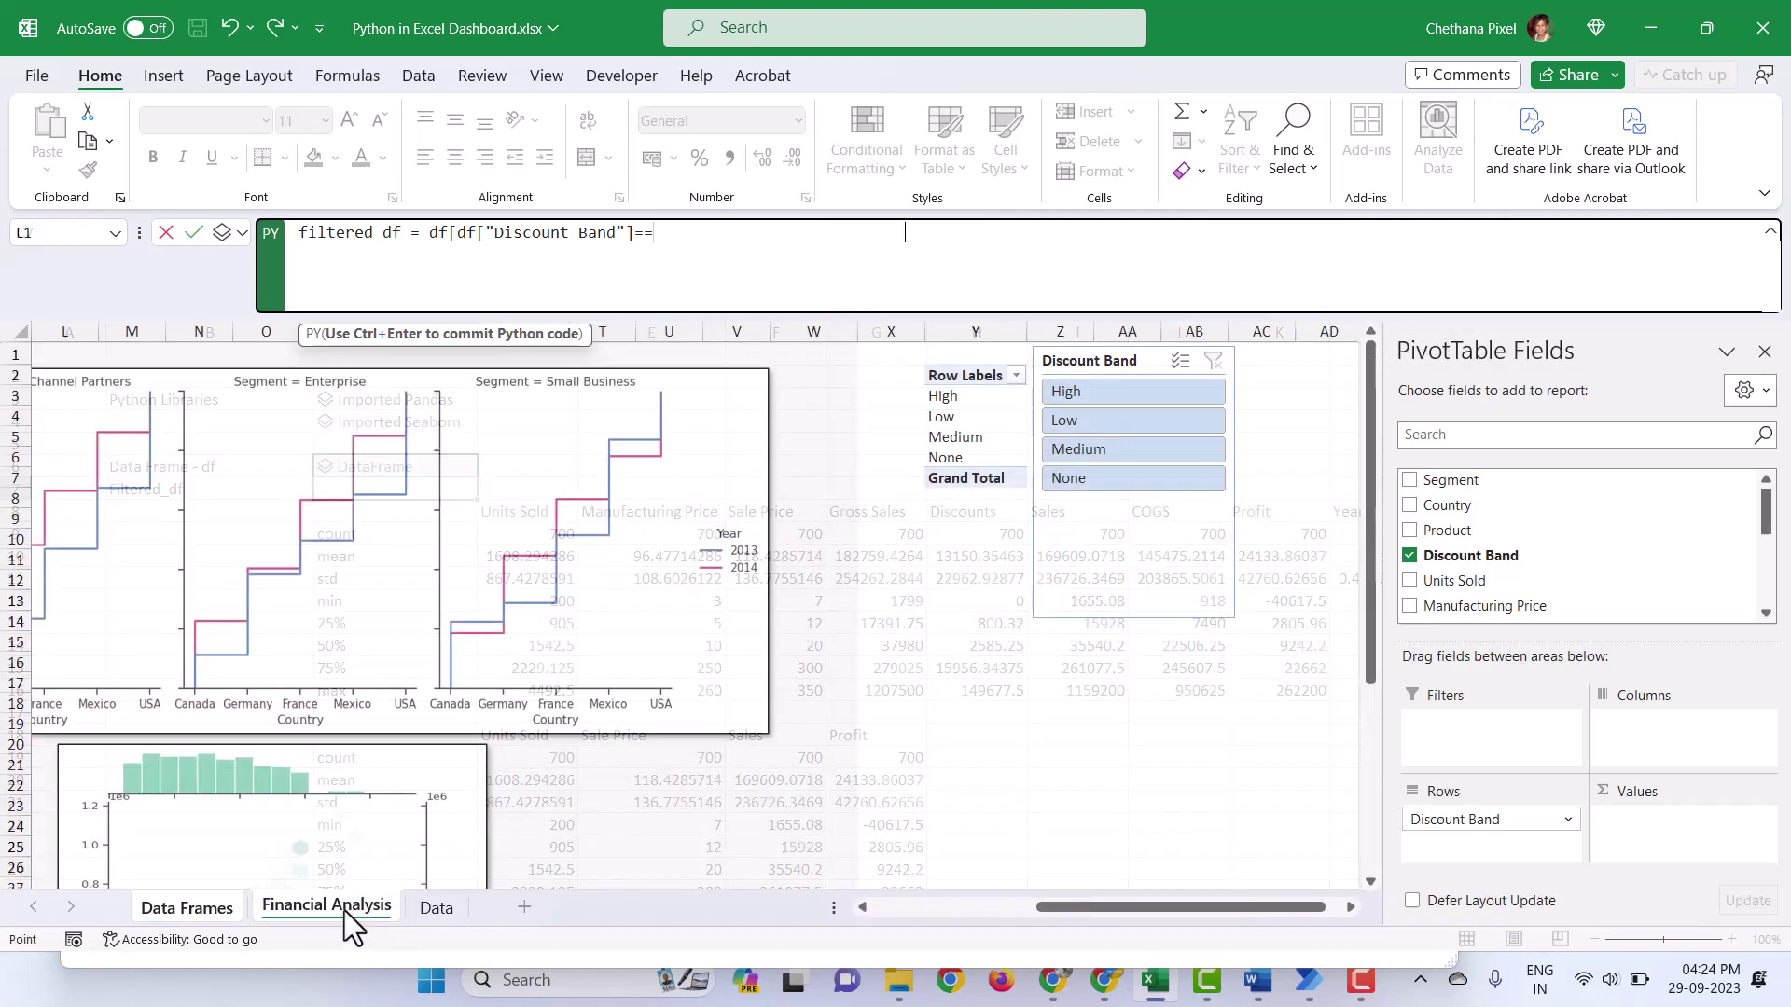
pyautogui.click(952, 395)
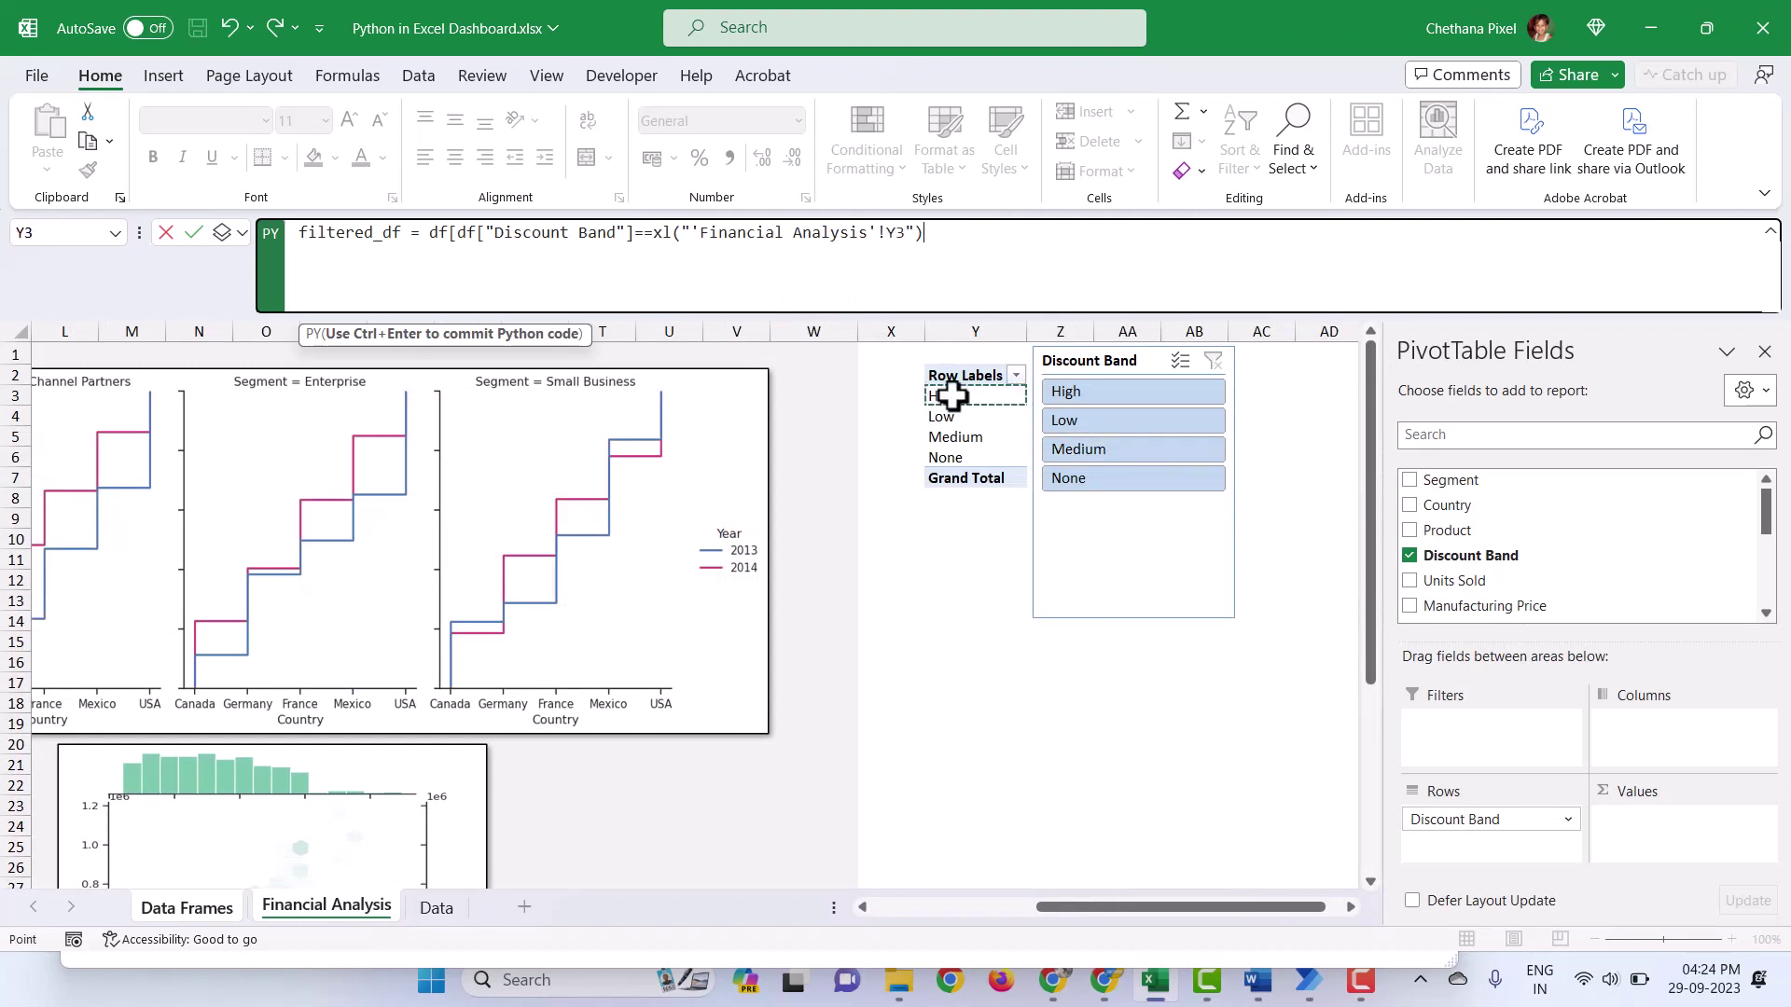
pyautogui.write(']')
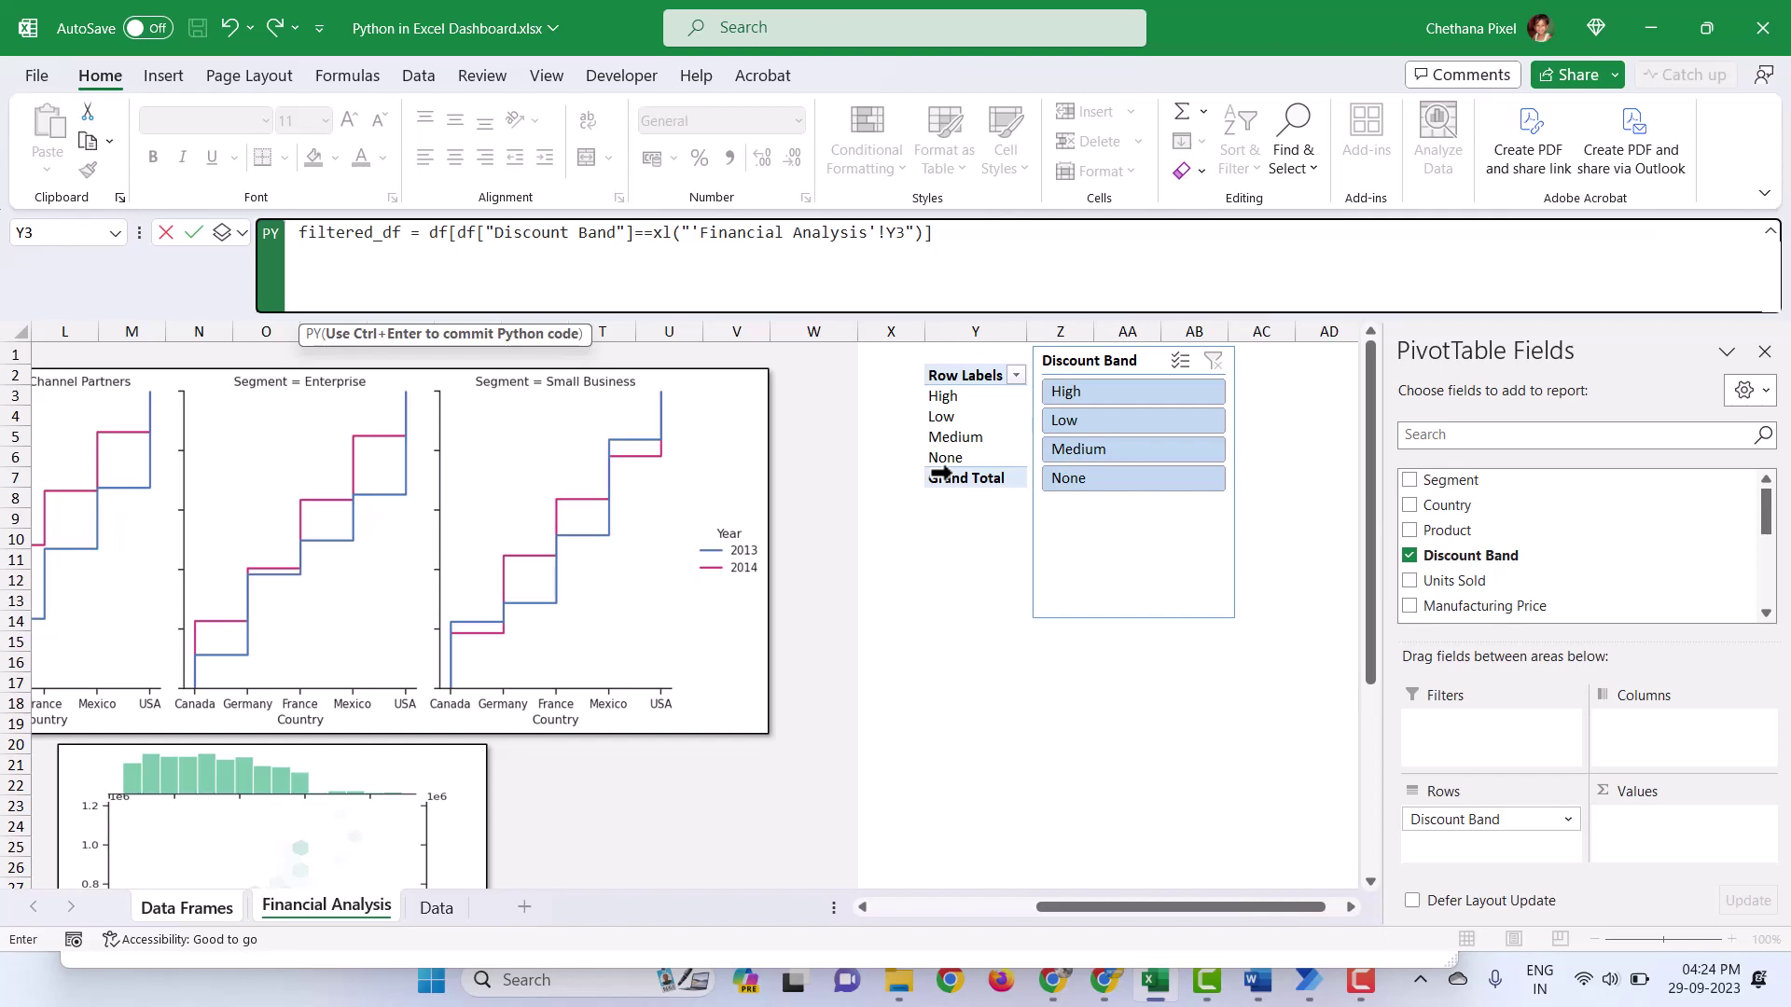
pyautogui.hotkey('ctrl', 'Return')
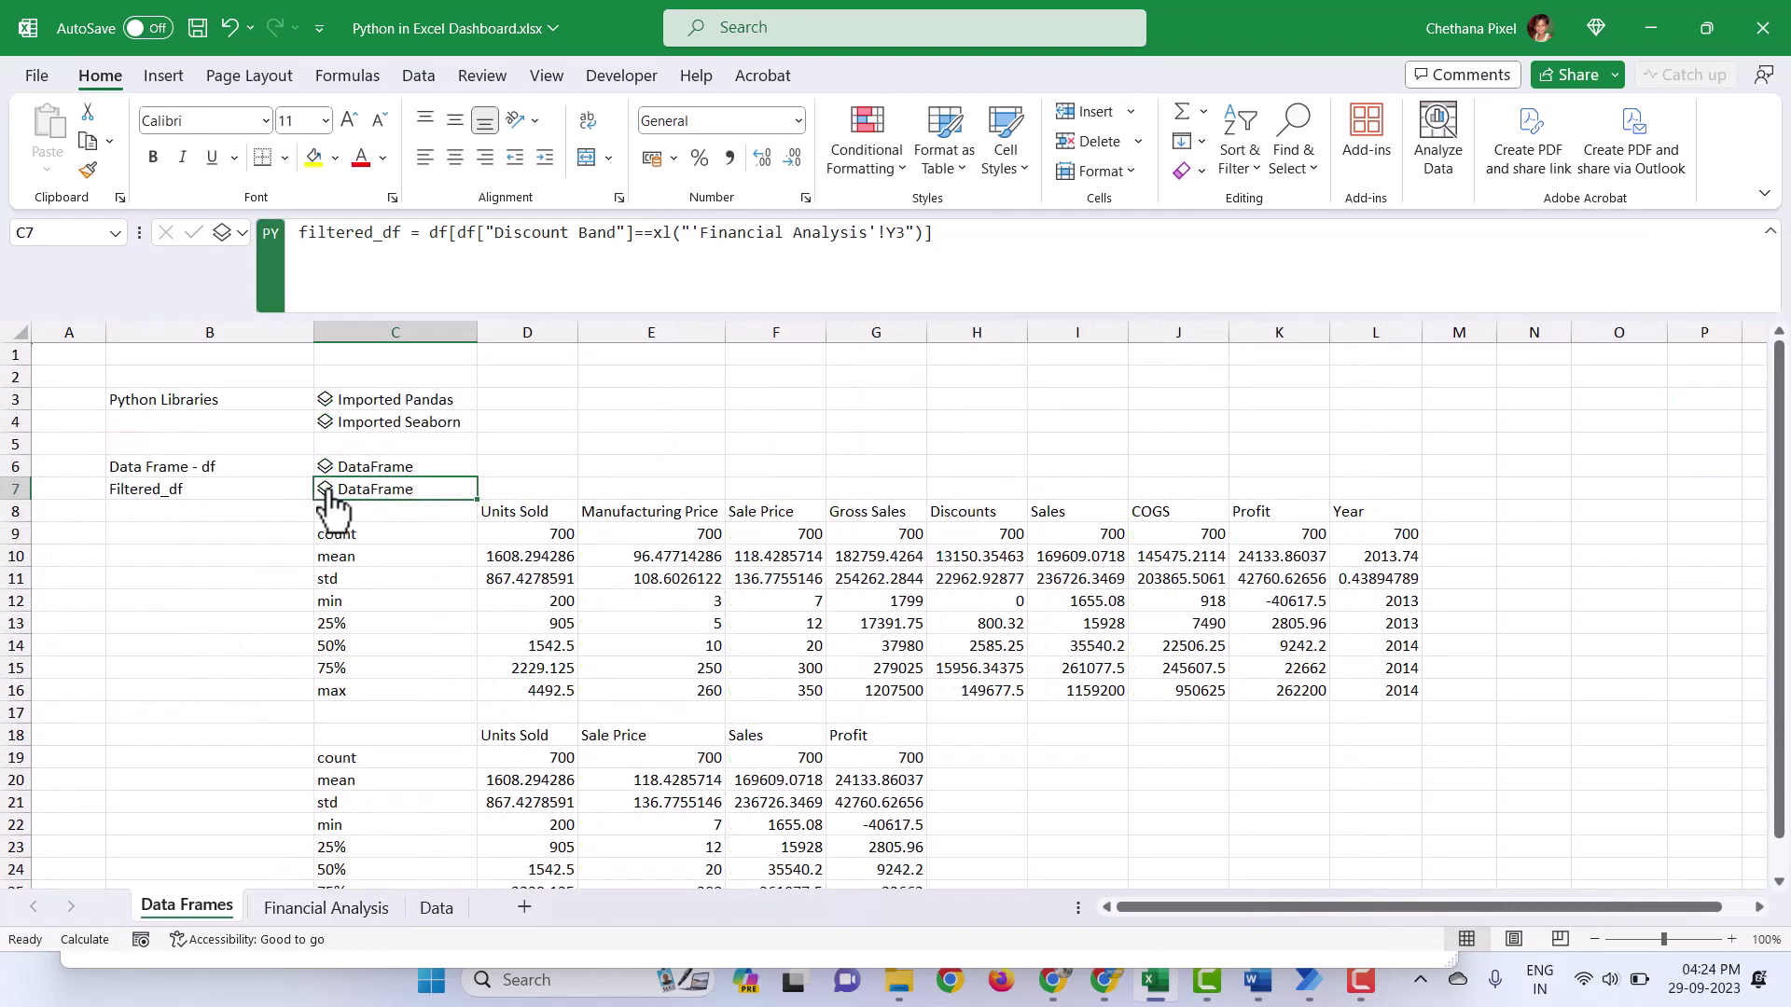
# Step: Preview the resulting 245x14 filtered_df DataFrame of High-band rows
pyautogui.click(325, 490)
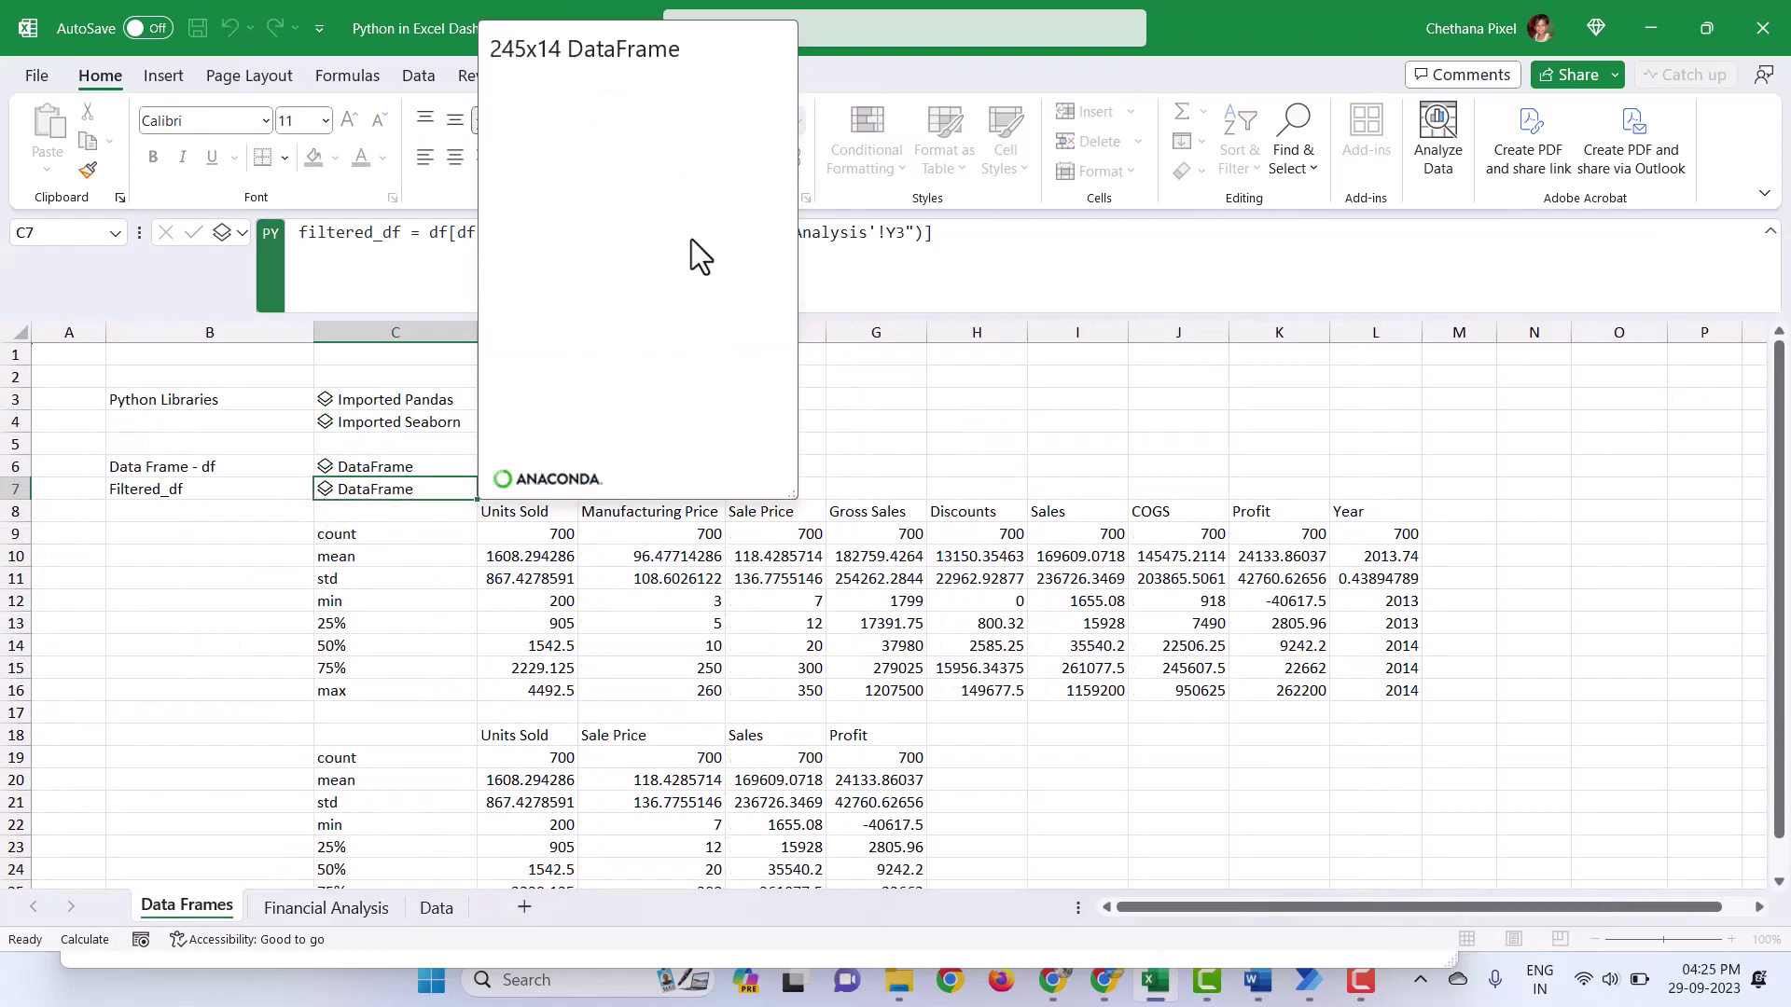
pyautogui.moveTo(556, 444); pyautogui.dragTo(615, 450)
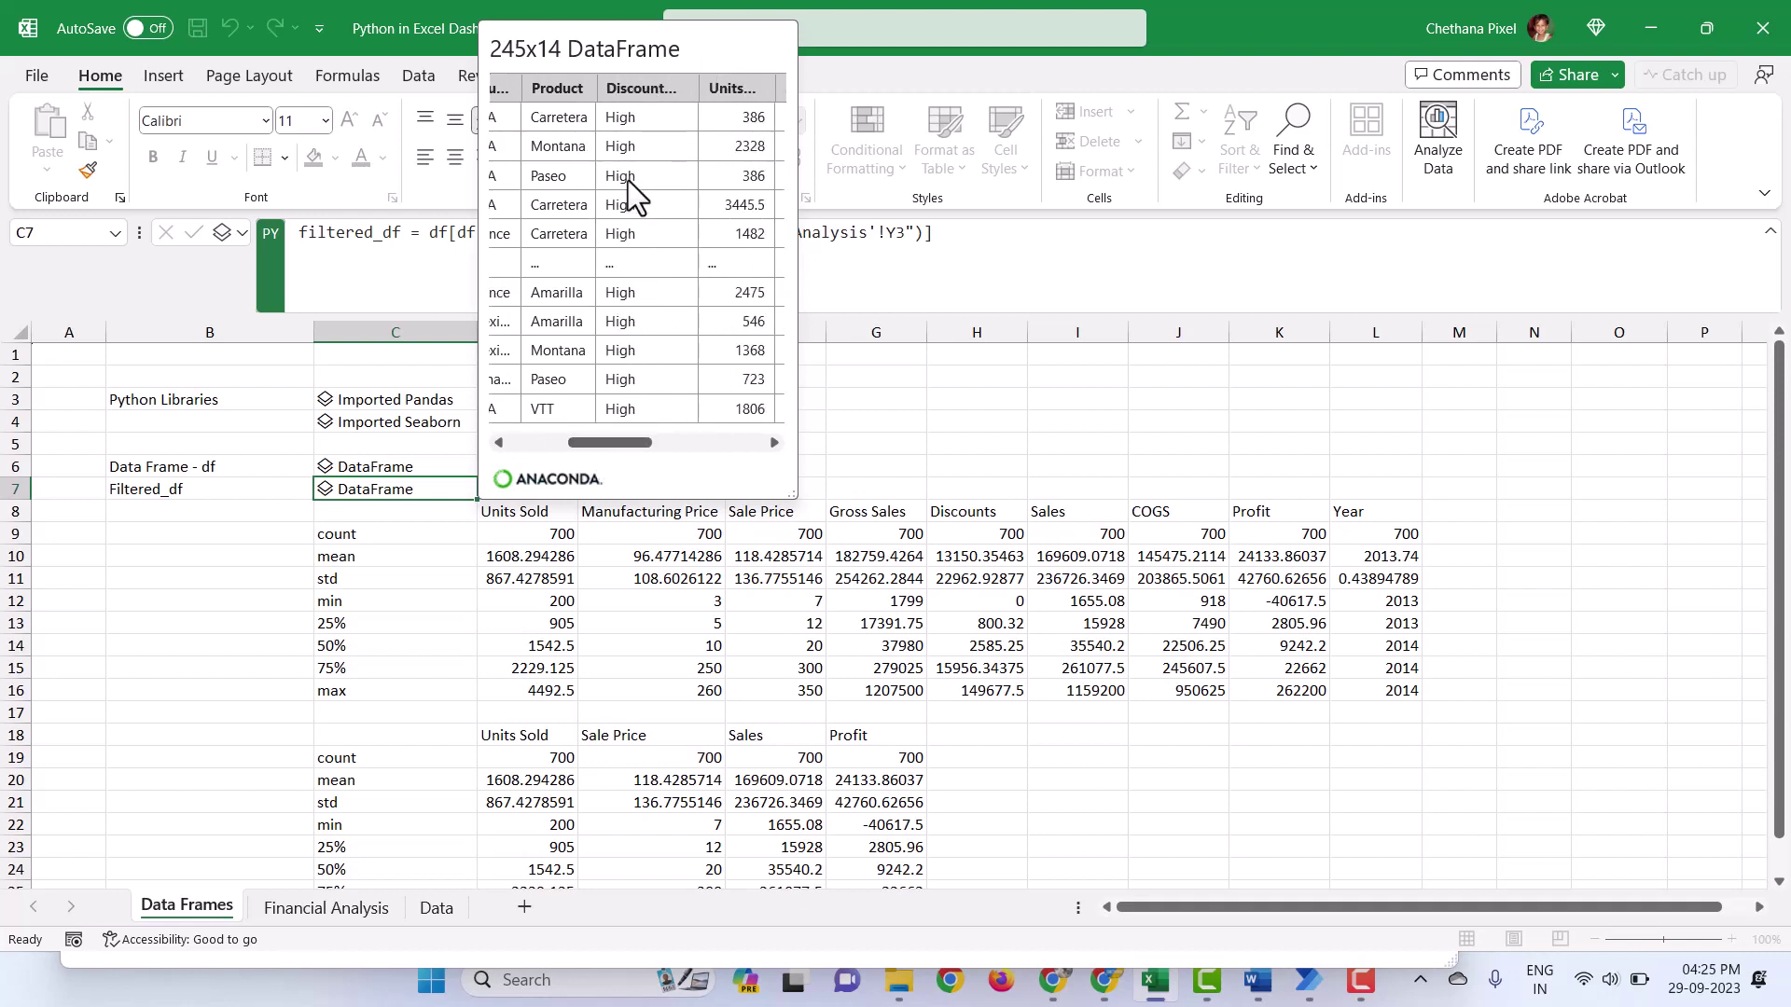
pyautogui.click(333, 909)
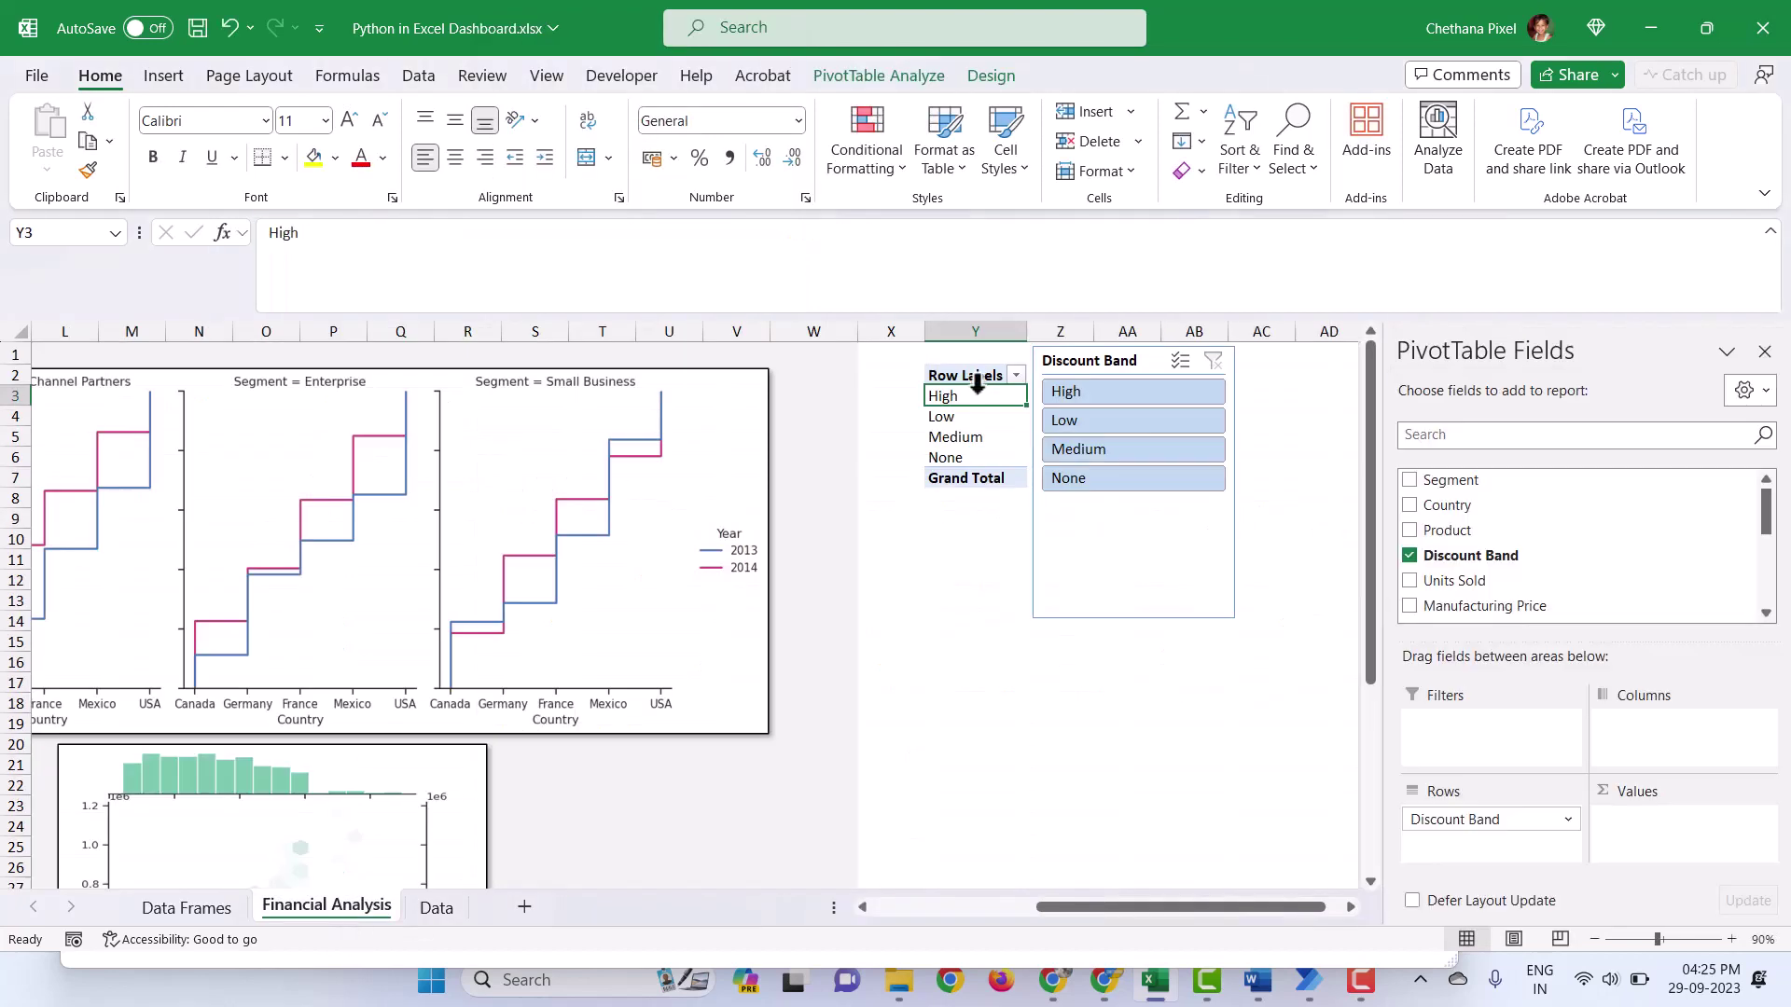
# Step: Set the slicer to Low and confirm filtered_df recalculates to 160x14 rows
pyautogui.click(1087, 429)
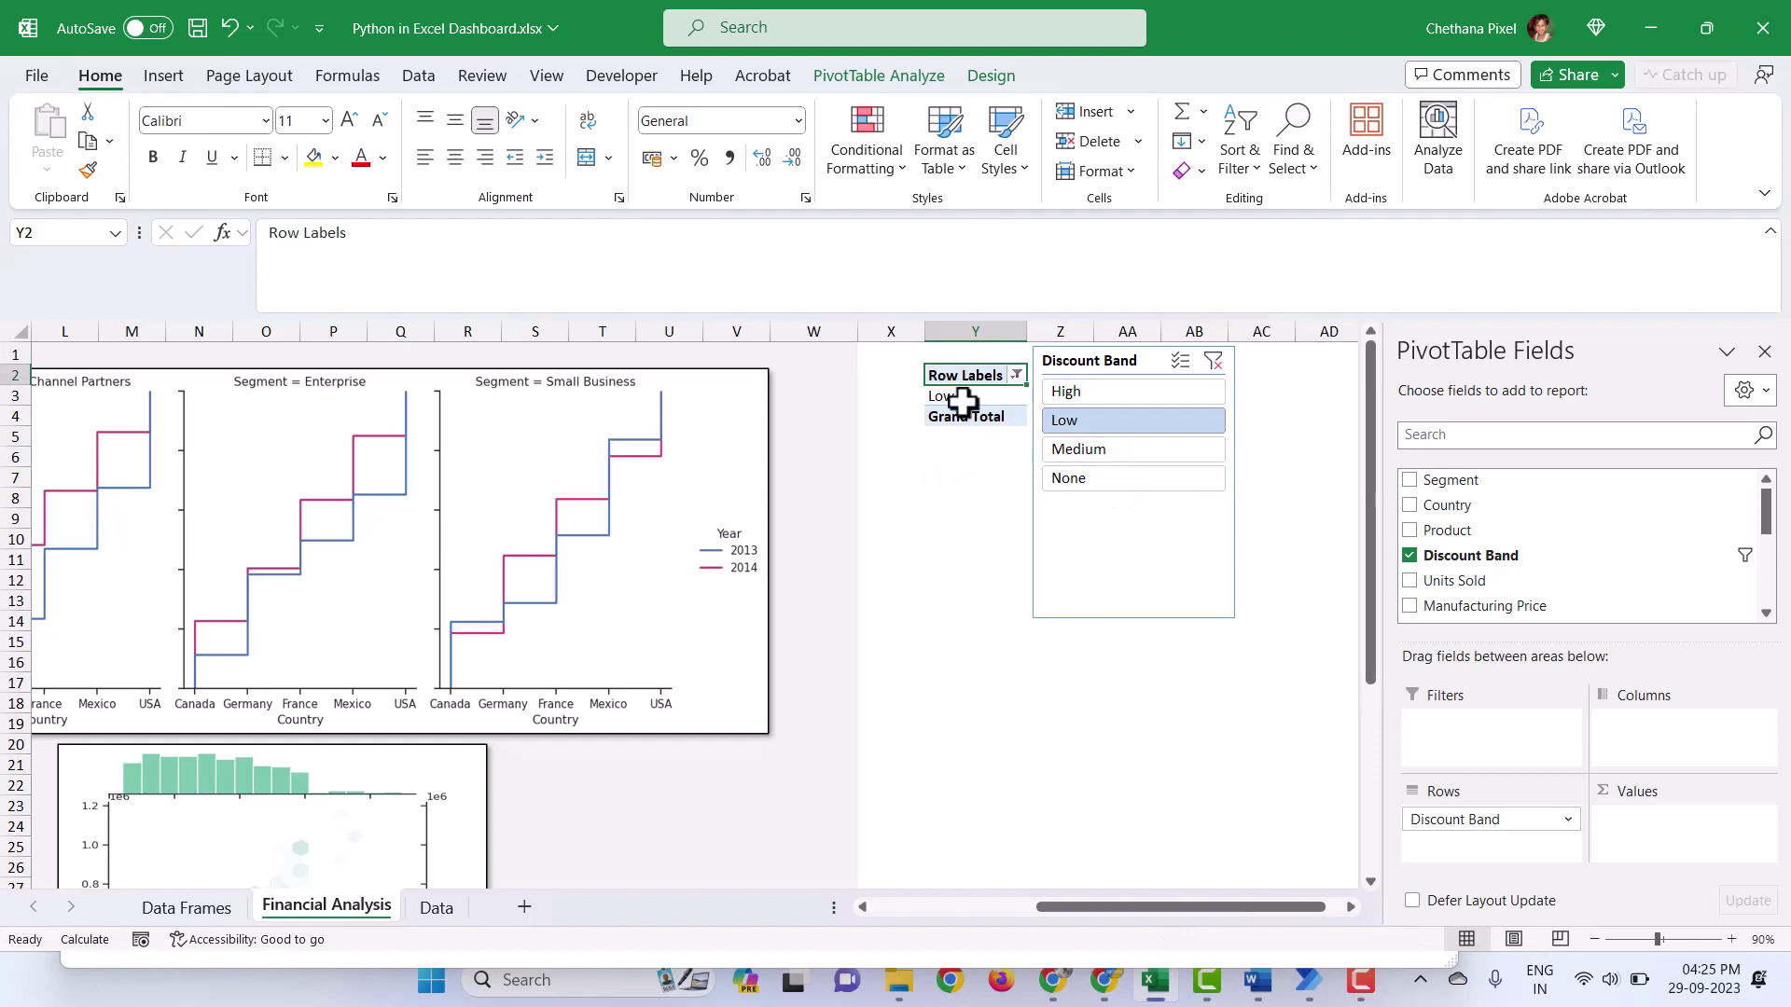
pyautogui.click(961, 396)
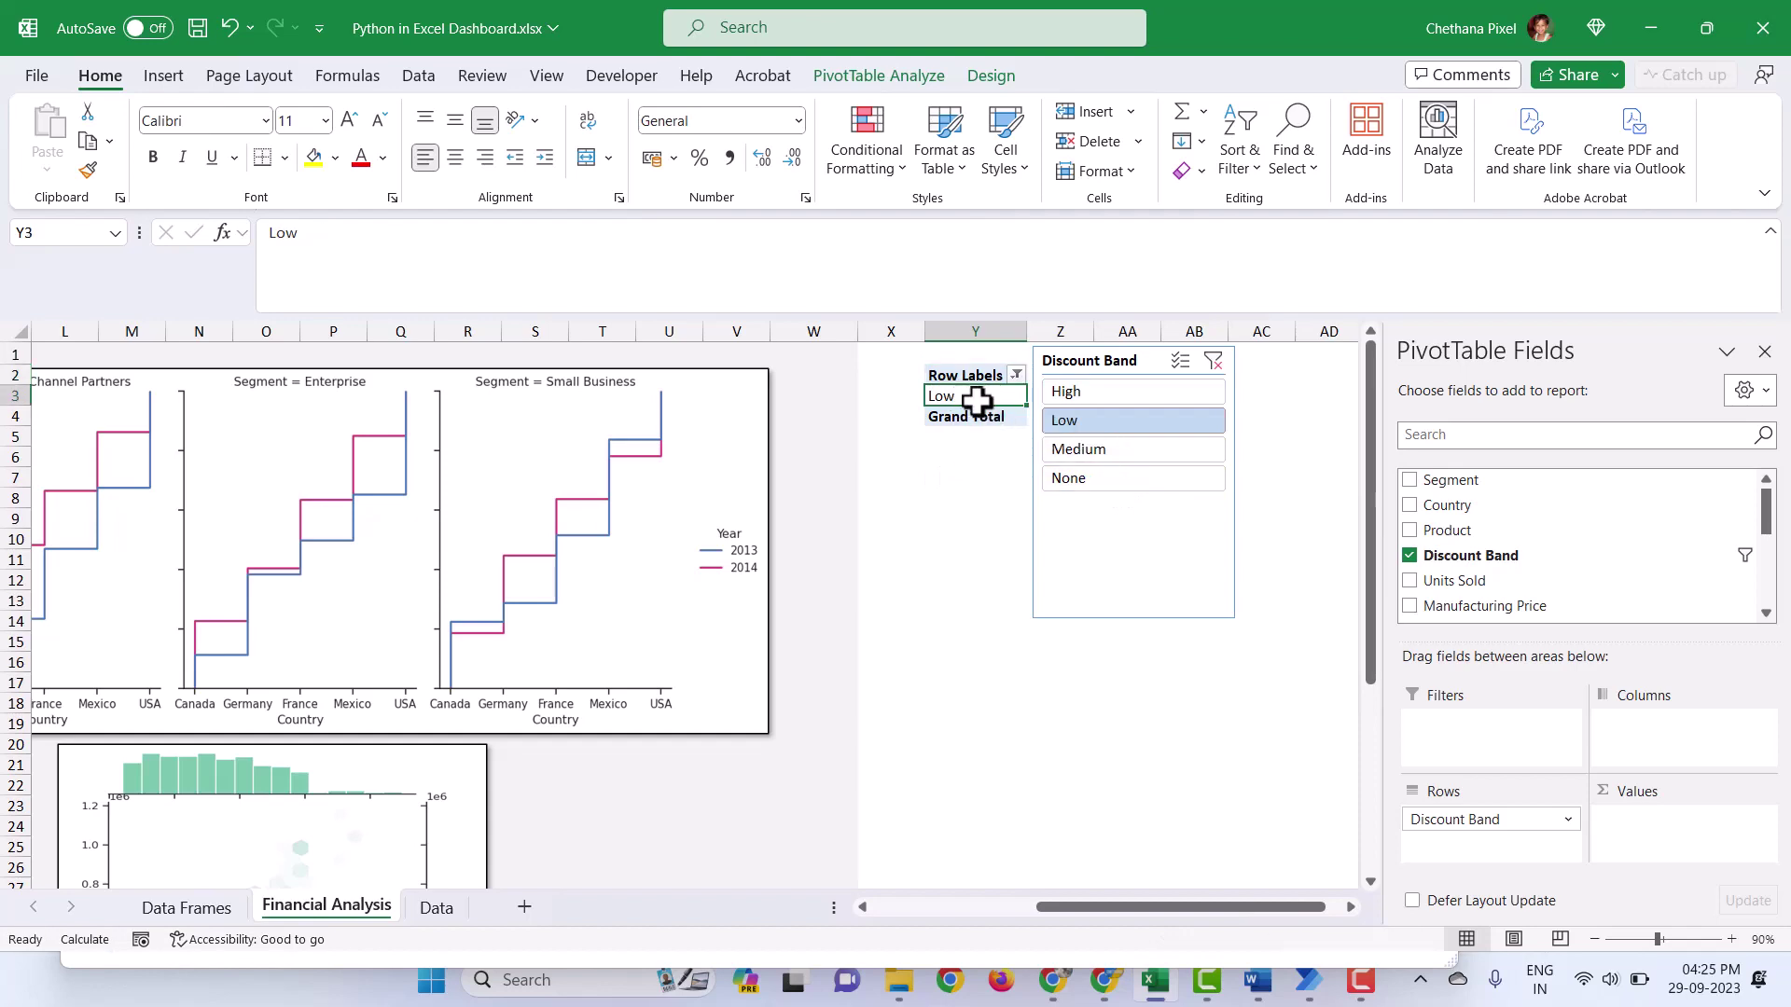
pyautogui.click(184, 912)
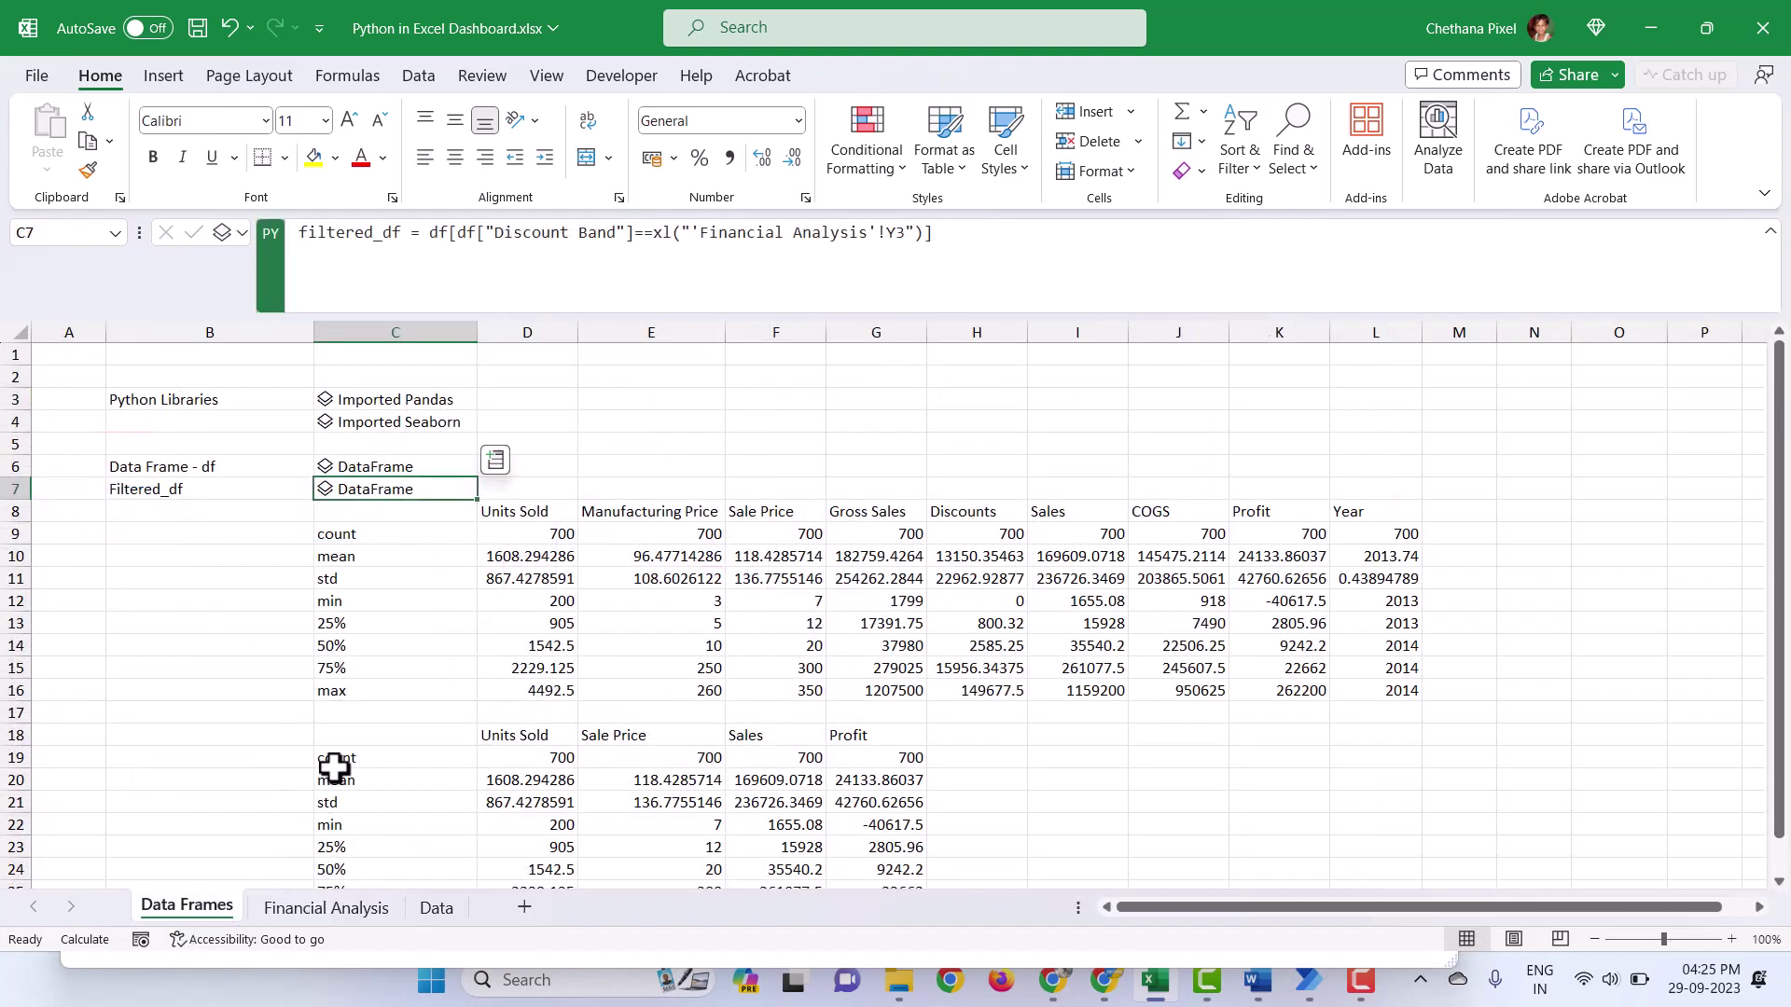
pyautogui.click(328, 490)
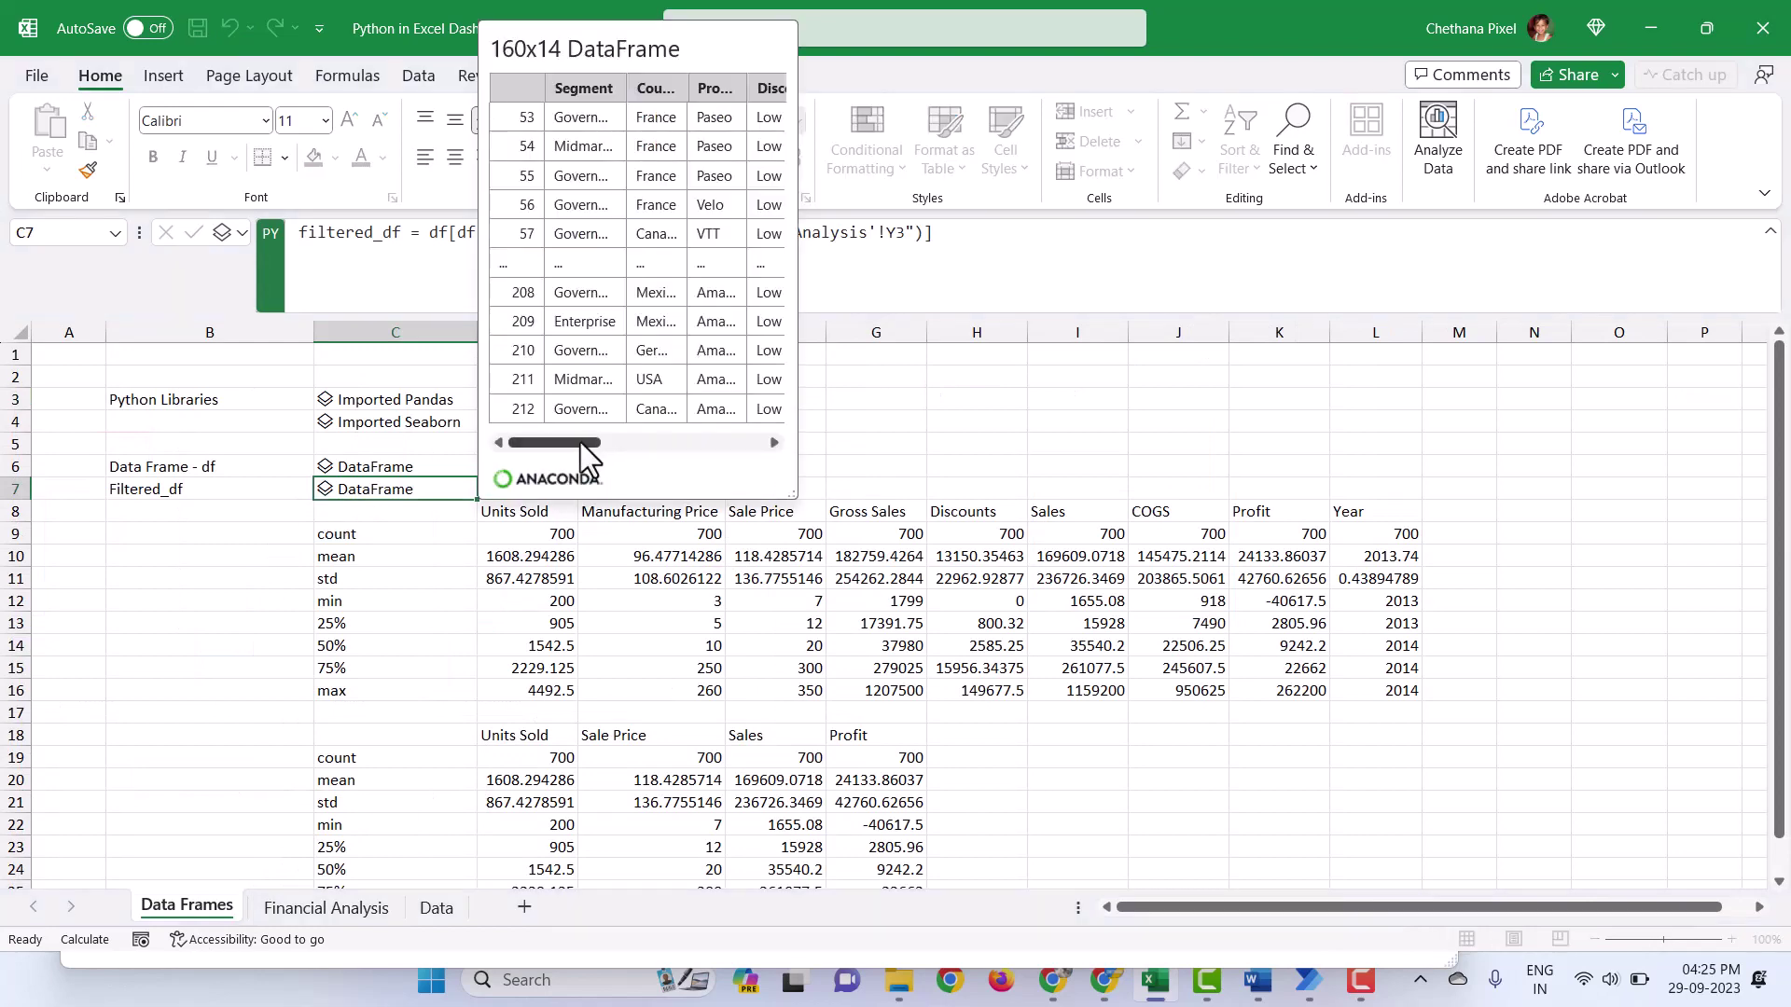
pyautogui.moveTo(583, 443); pyautogui.dragTo(617, 446)
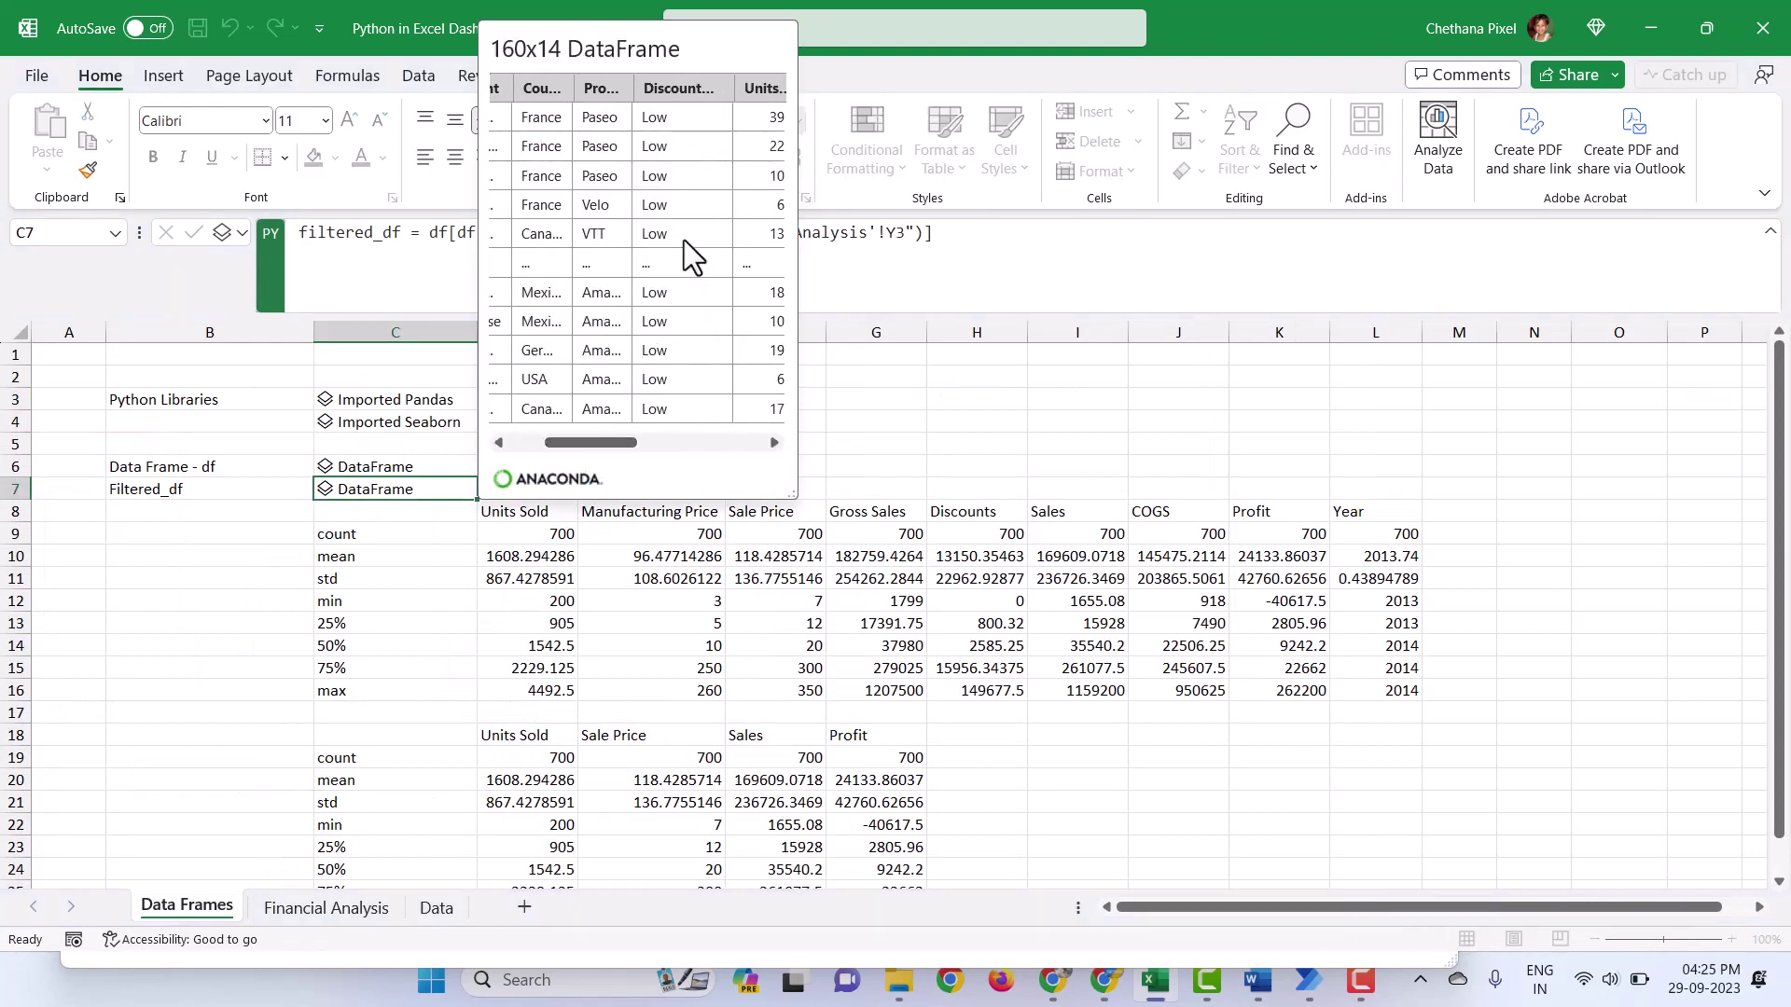
pyautogui.click(383, 491)
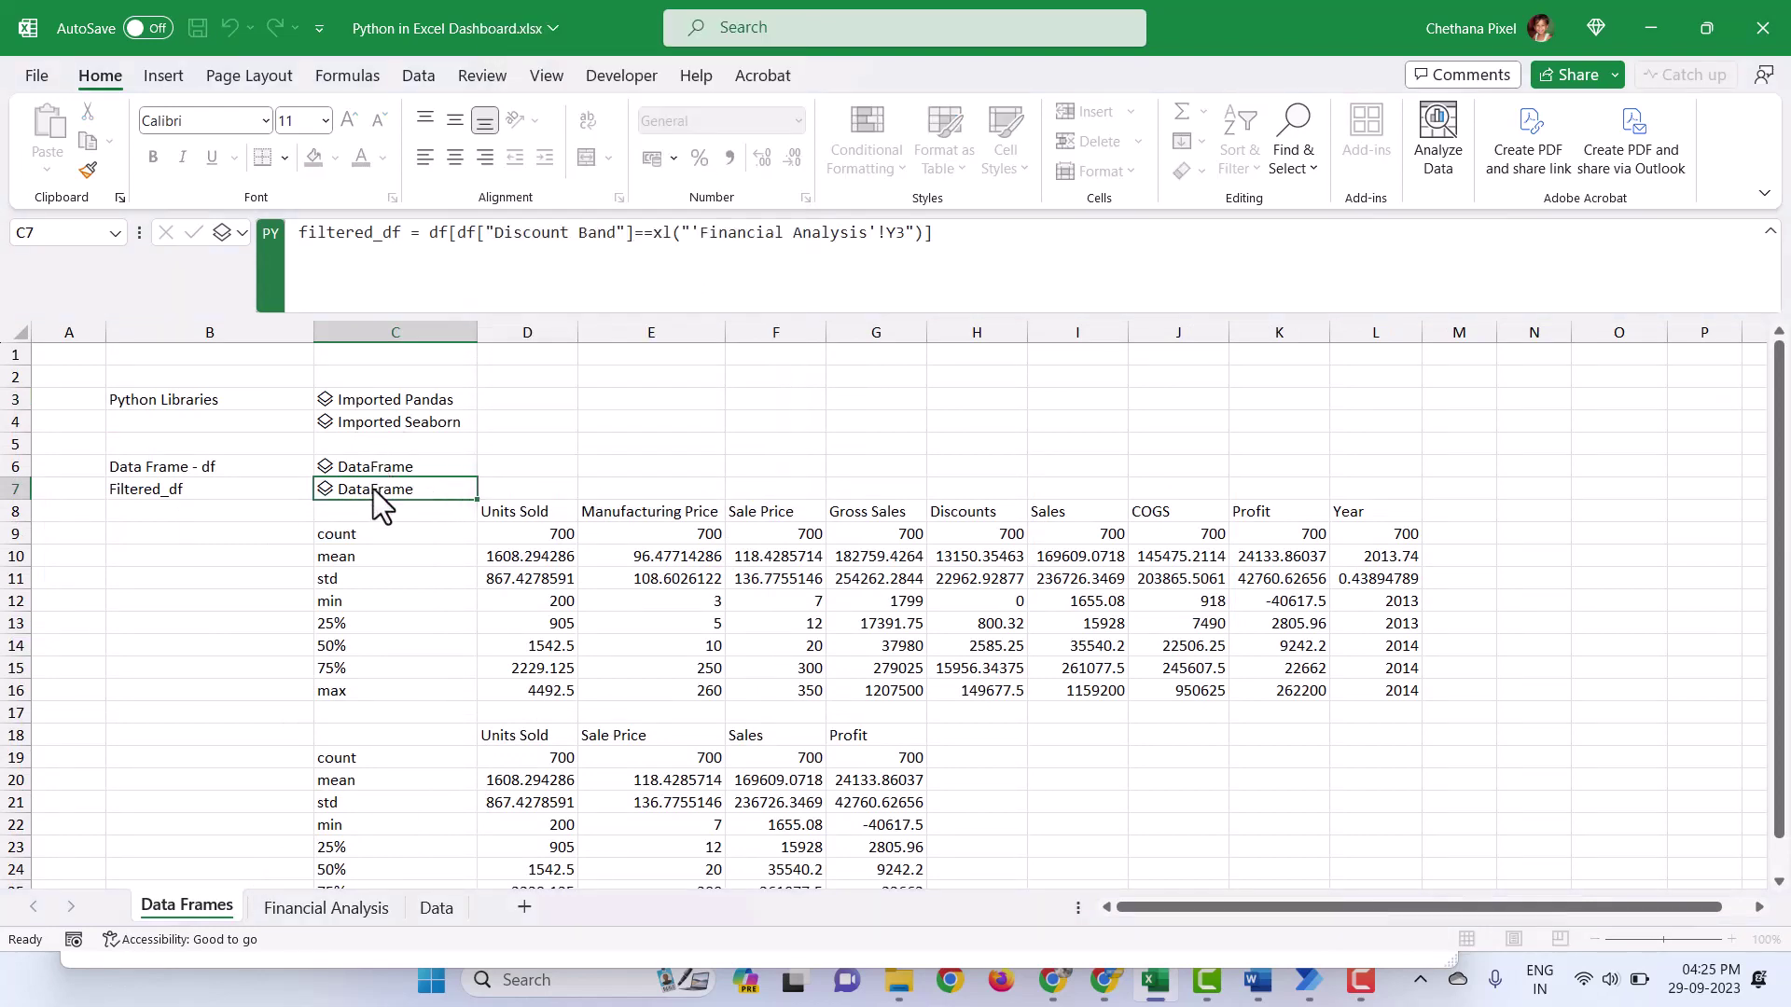
# Step: Select the name filtered_df in C7's code and return to the Financial Analysis charts
pyautogui.click(402, 238)
pyautogui.moveTo(402, 238); pyautogui.dragTo(289, 238)
pyautogui.click(327, 908)
pyautogui.moveTo(1093, 904); pyautogui.dragTo(902, 905)
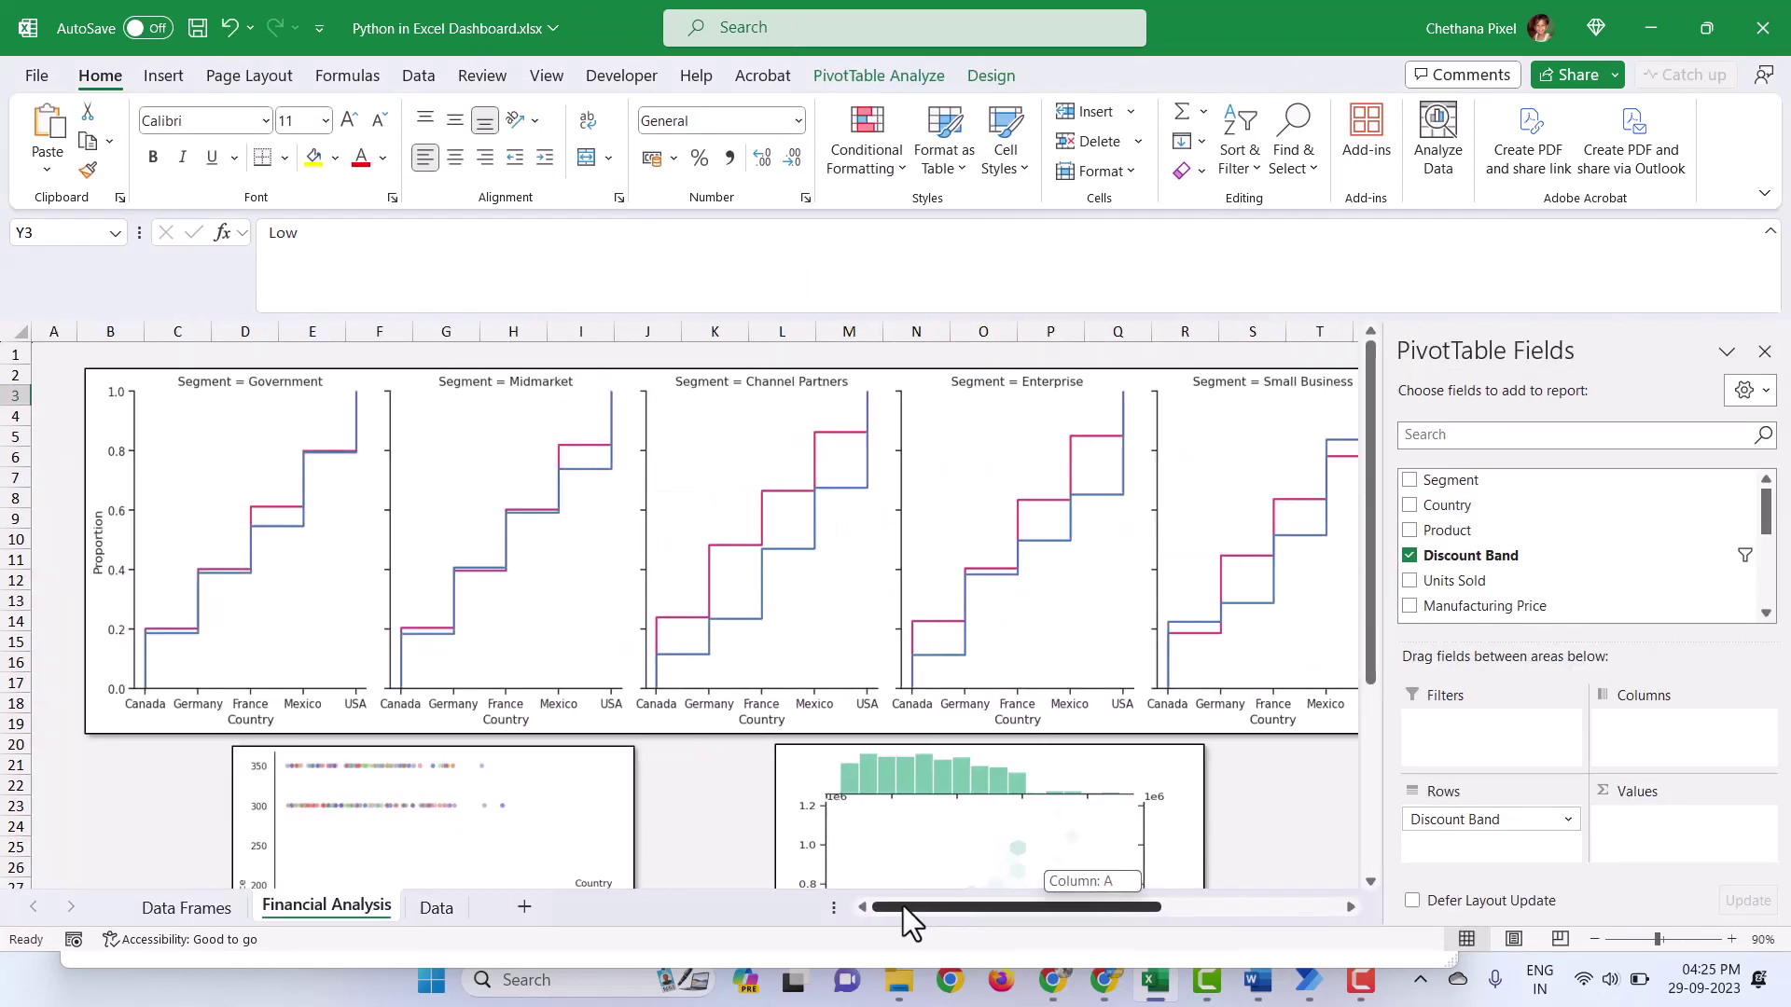
# Step: Change the C3 ECDF chart's sns.displot call to use filtered_df instead of df
pyautogui.doubleClick(364, 491)
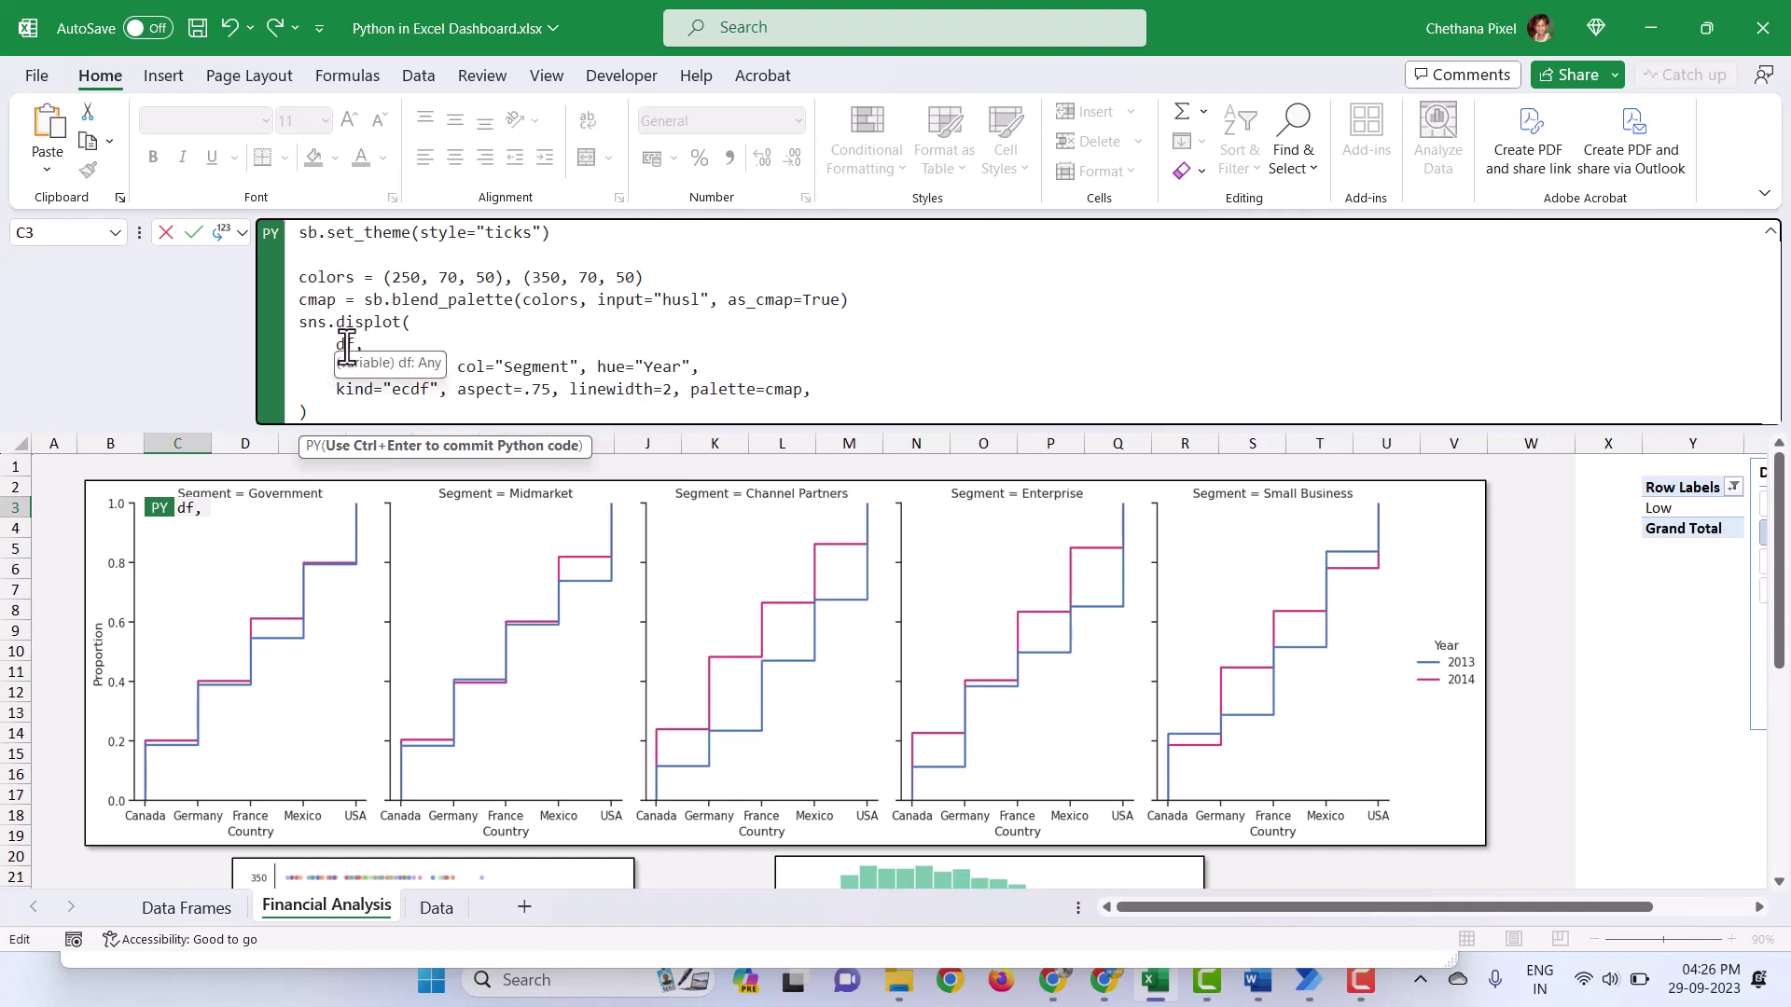
pyautogui.hotkey('ctrl', 'z')
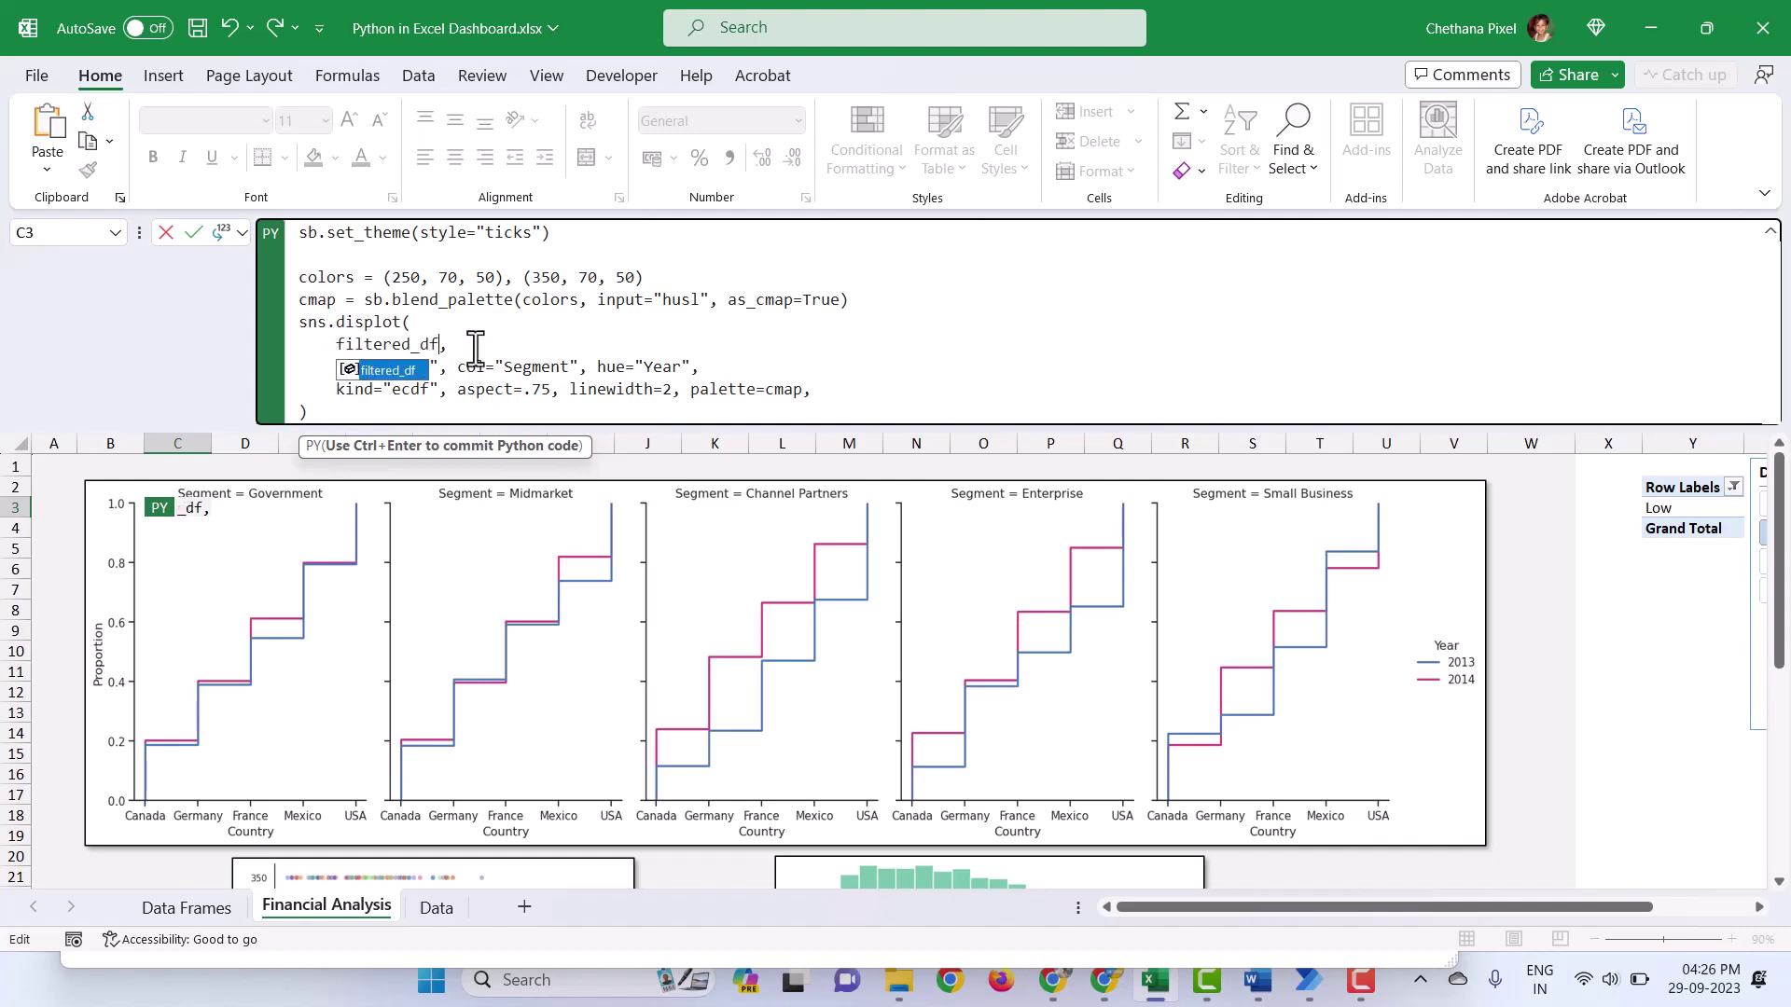
pyautogui.hotkey('ctrl', 'Return')
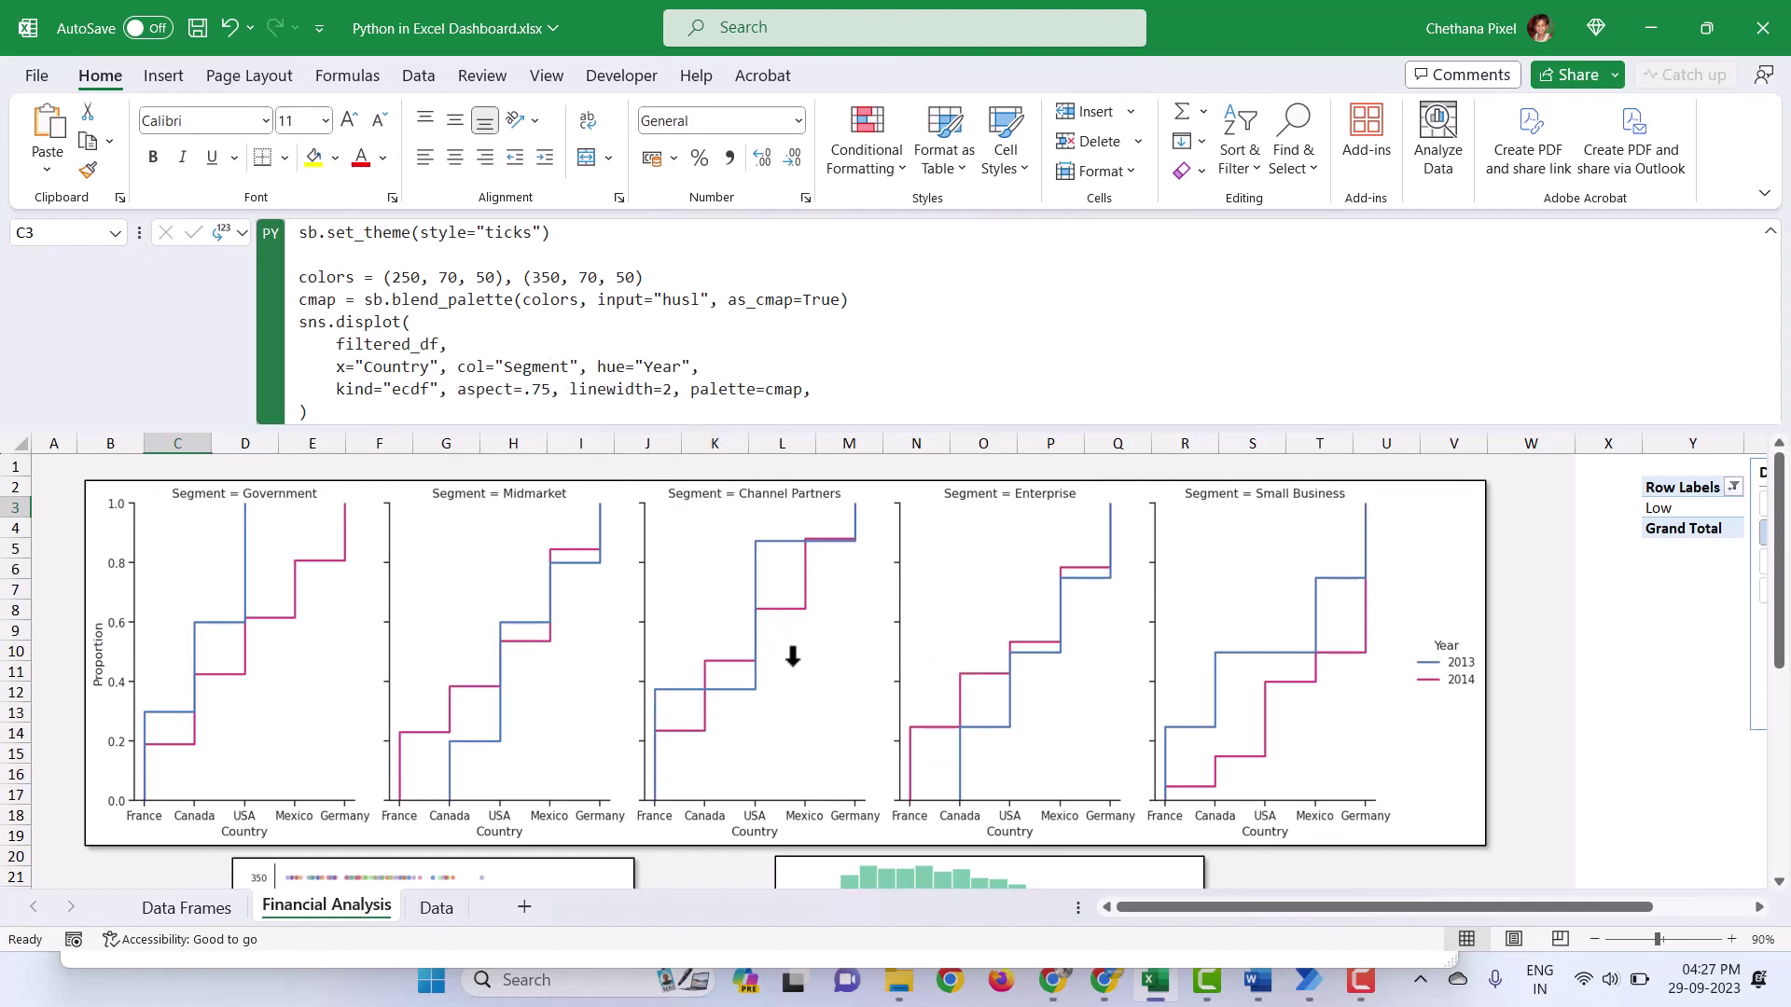
# Step: Scroll down to the scatter plot in E21 and display its Python code
pyautogui.scroll(-2, 788, 651)
pyautogui.click(203, 760)
pyautogui.click(299, 765)
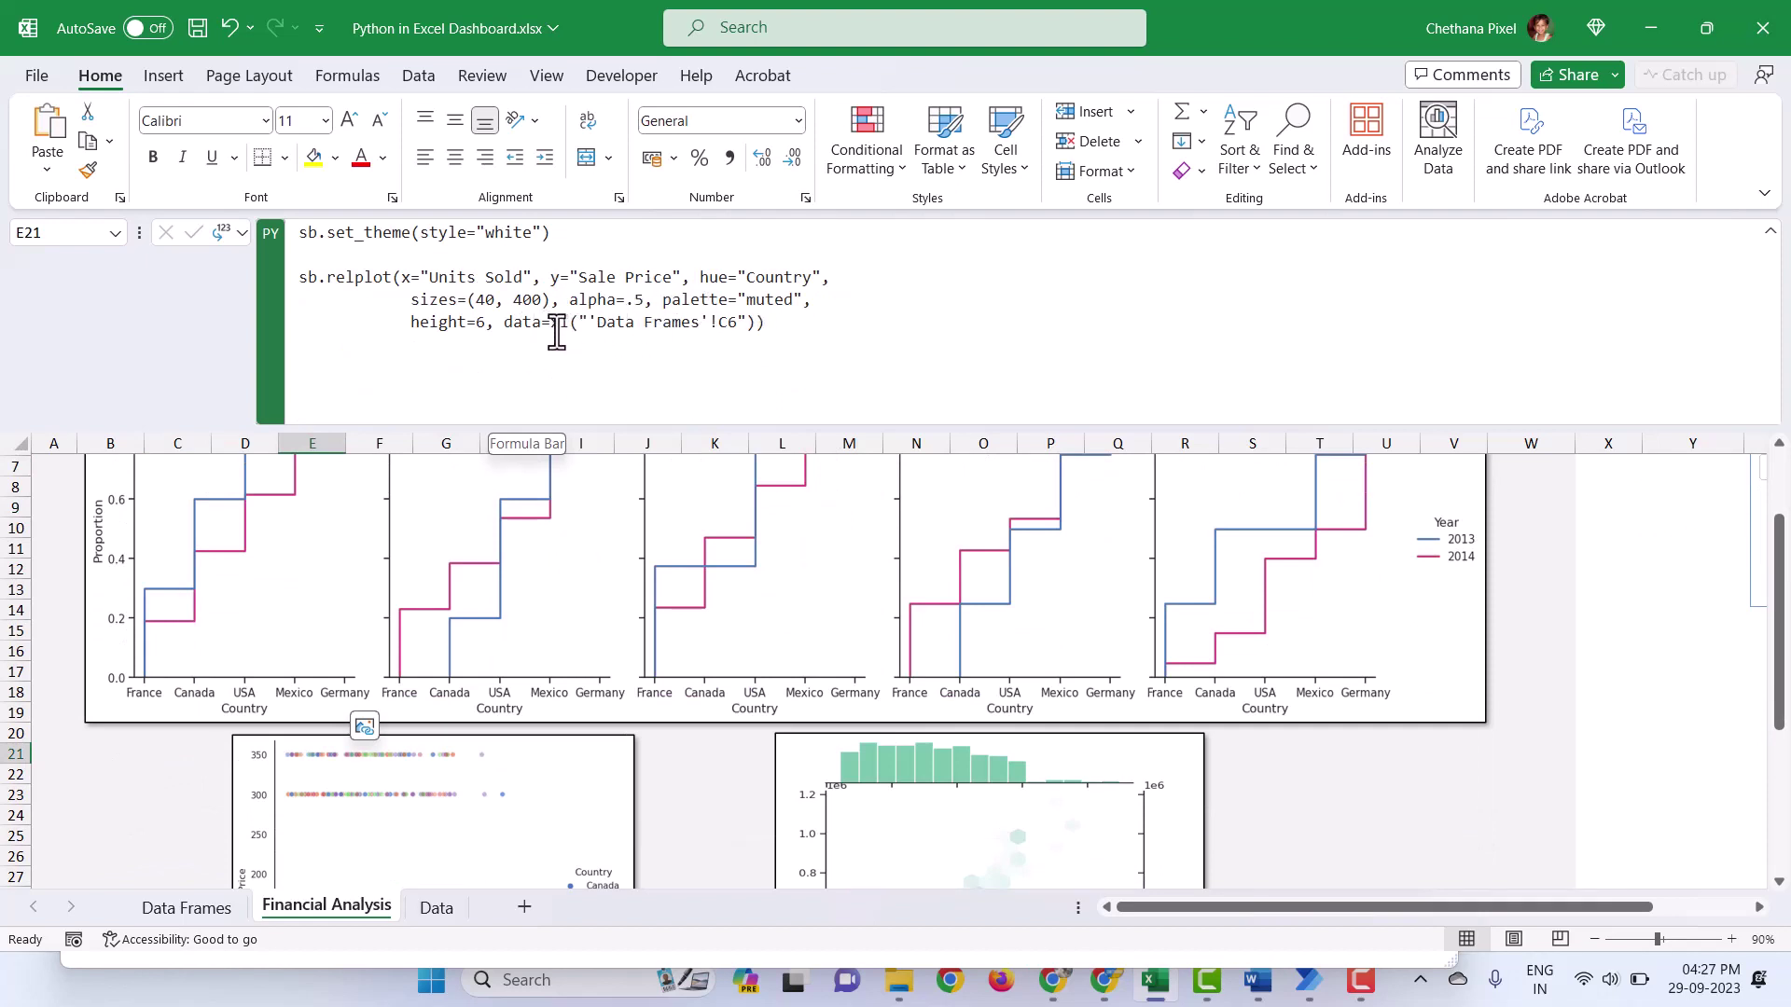
# Step: Replace the xl("'Data Frames'!C6") reference in E21's scatter code with filtered_df
pyautogui.moveTo(550, 327); pyautogui.dragTo(776, 334)
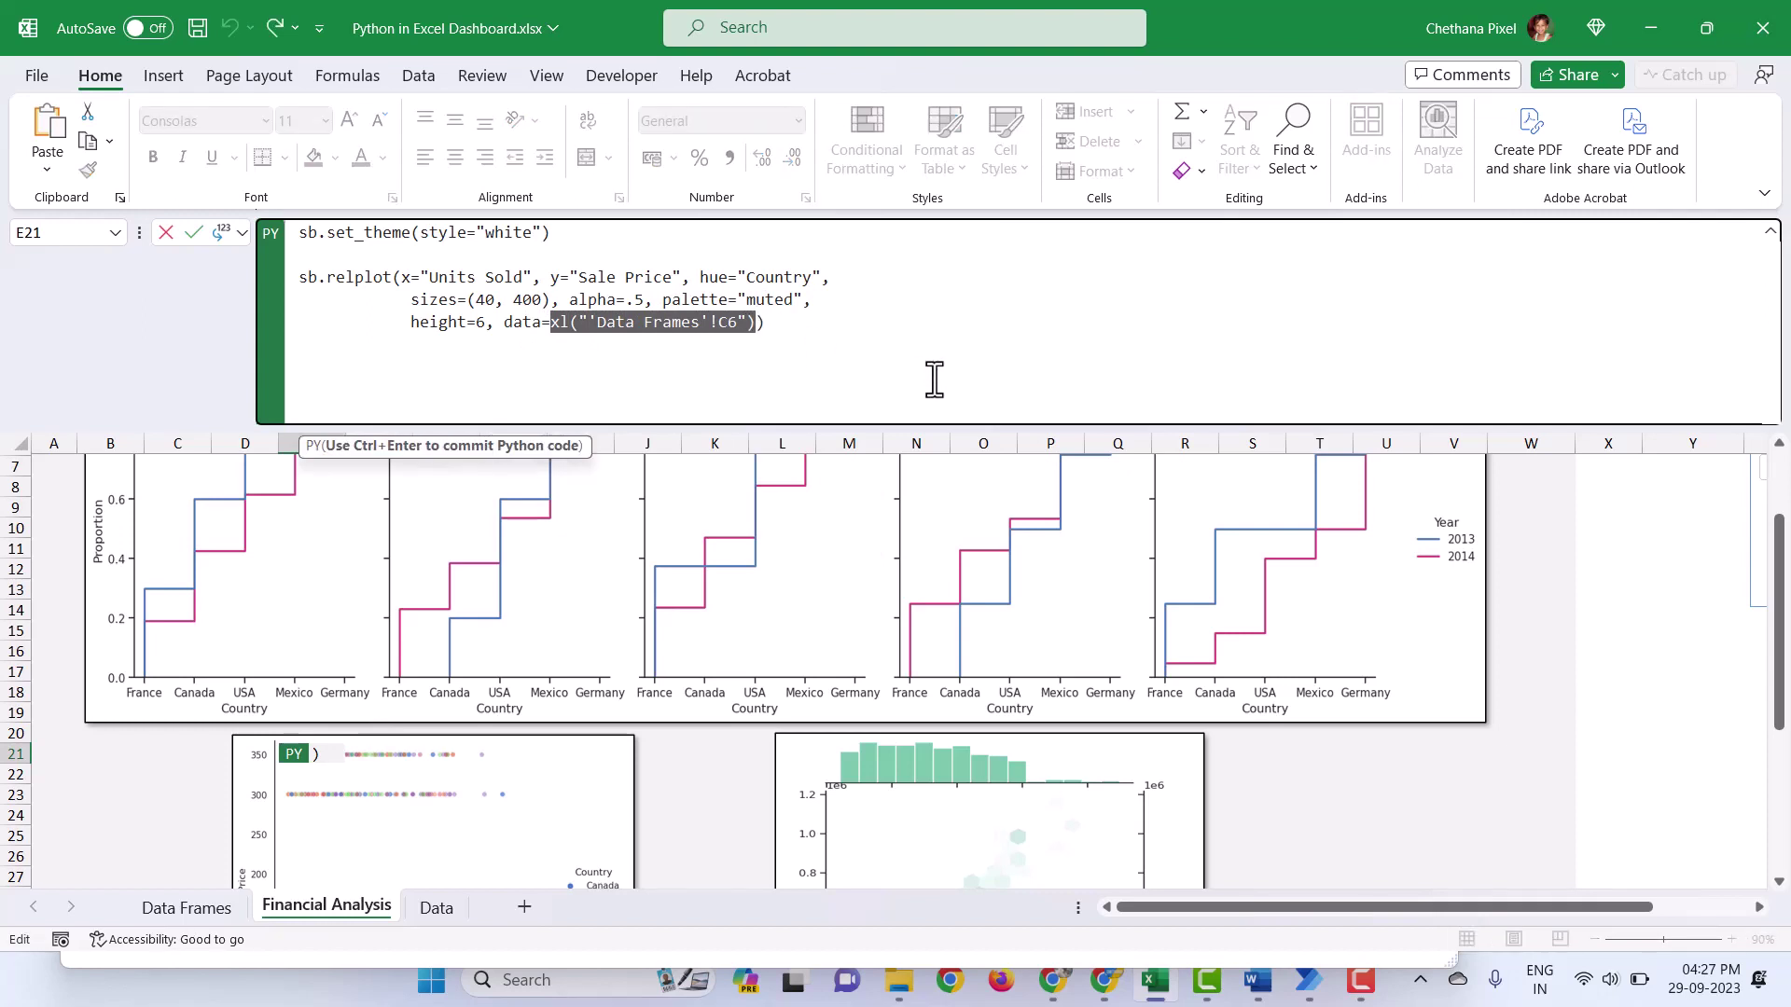
pyautogui.write('filtered_df')
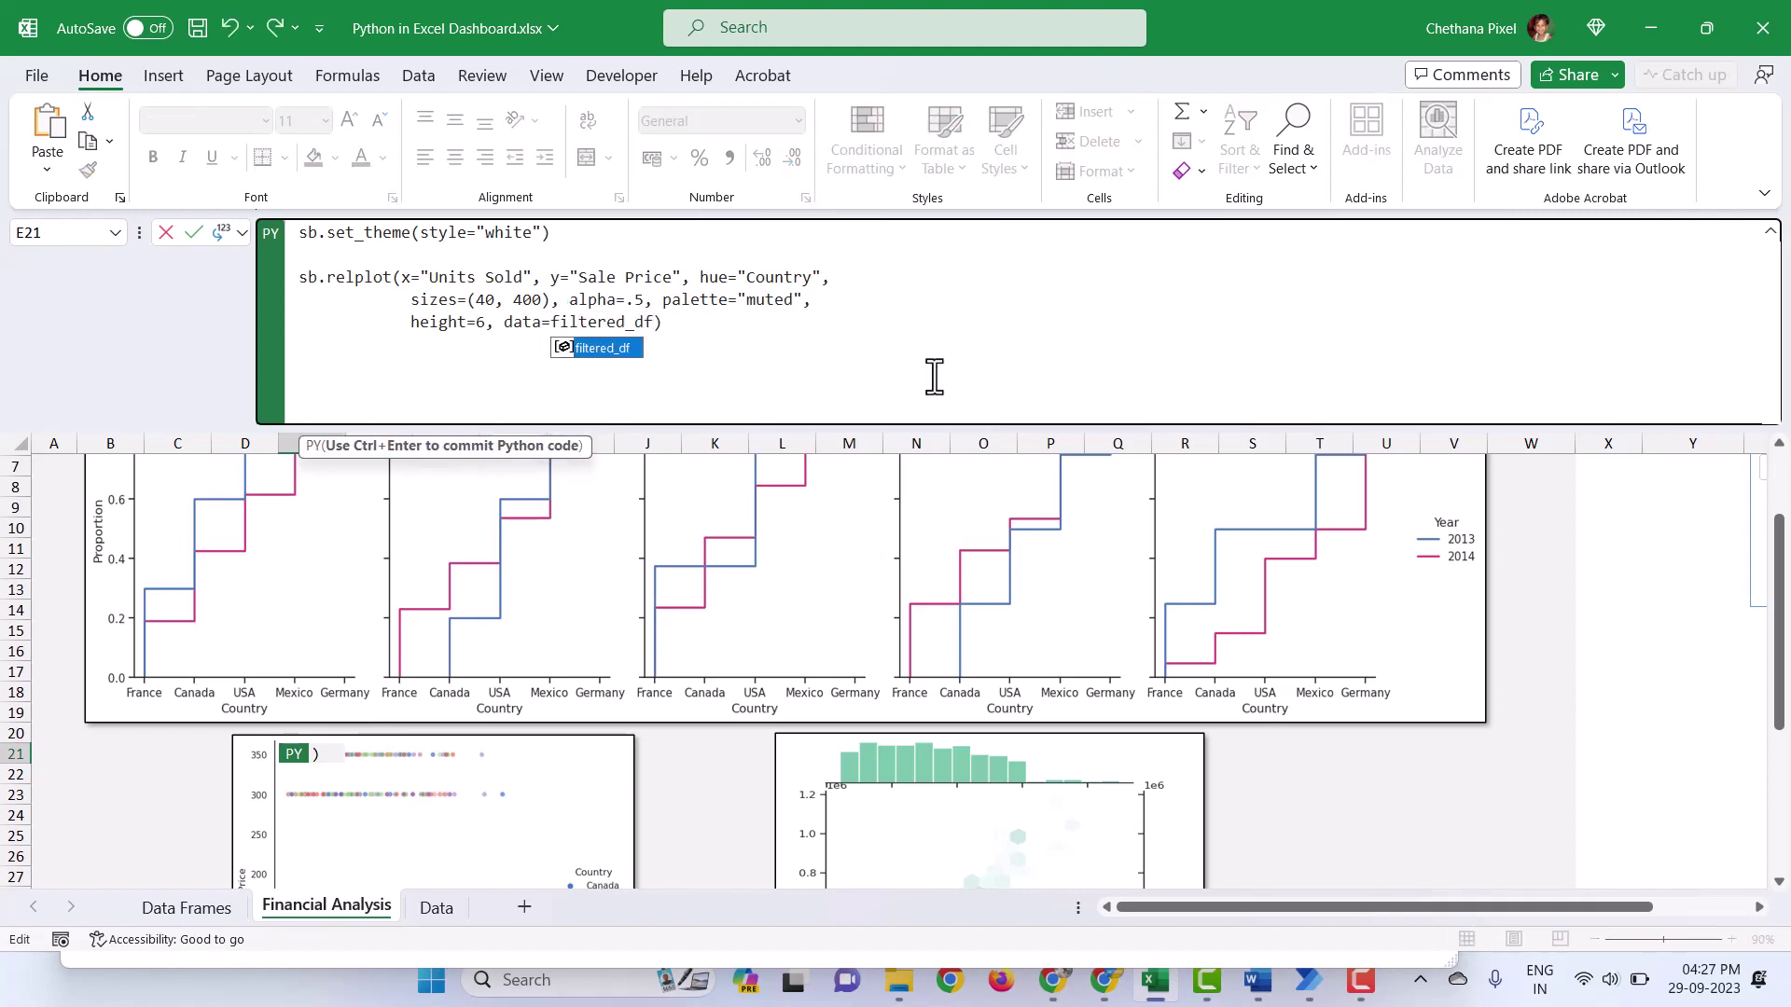
pyautogui.click(734, 340)
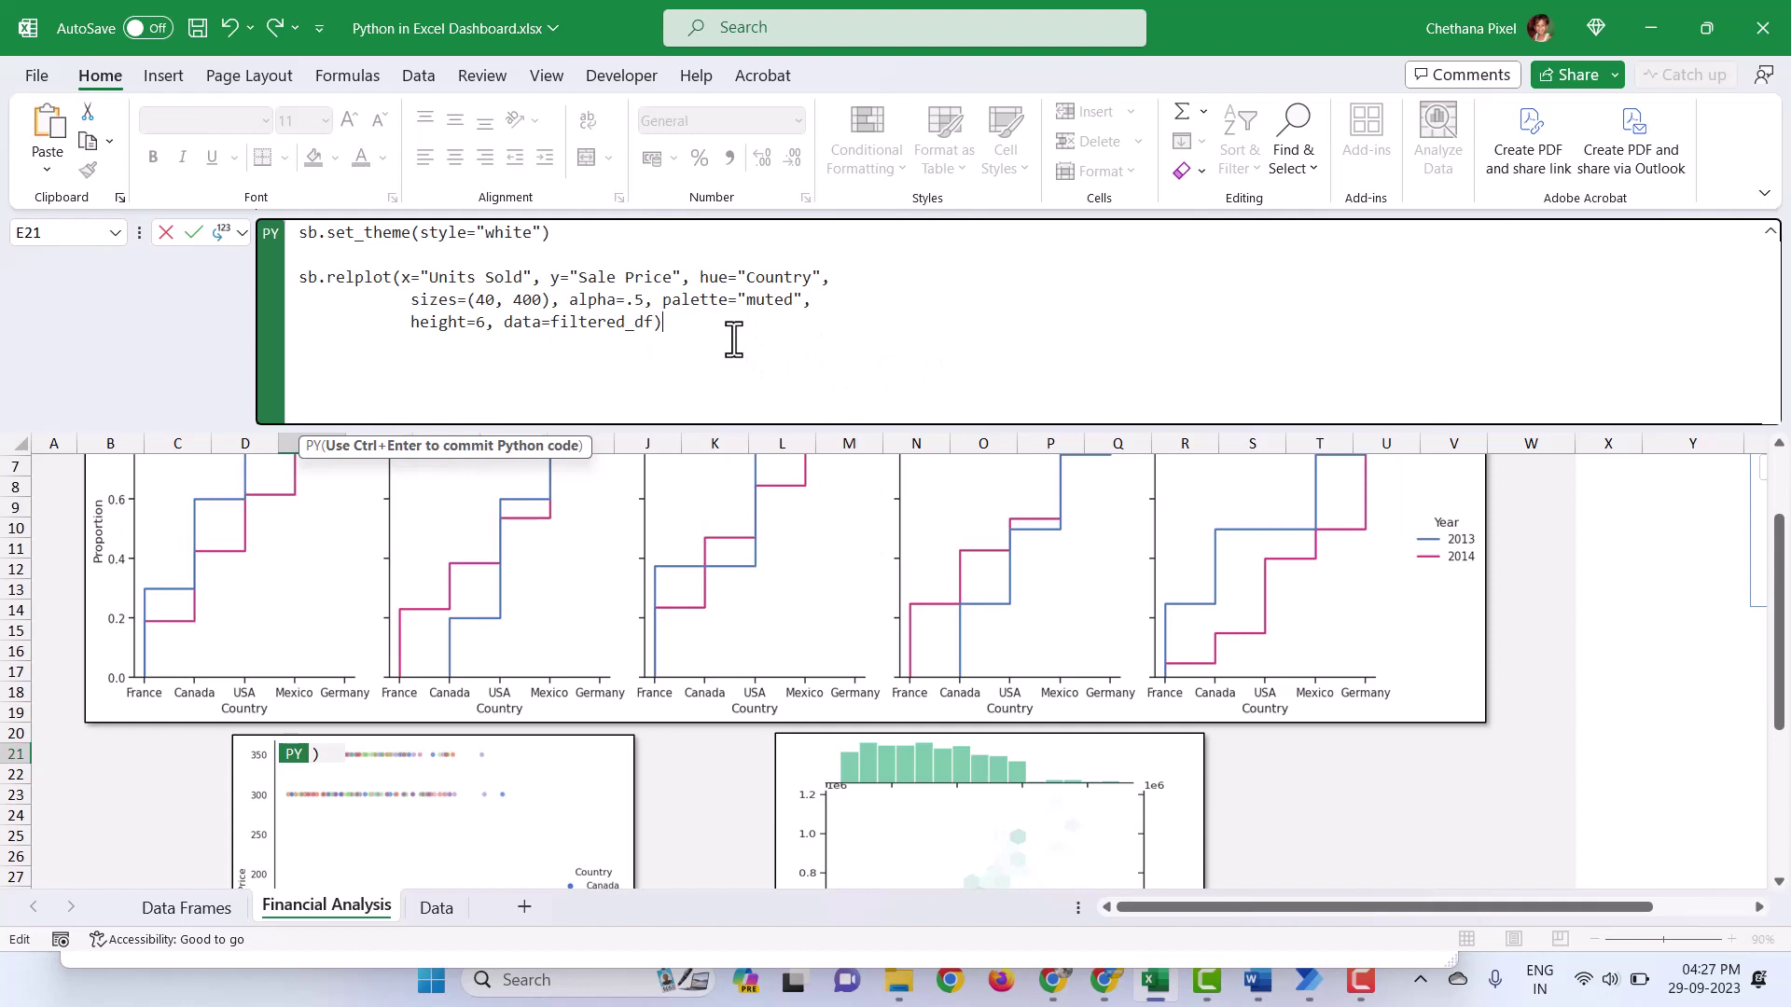
pyautogui.hotkey('ctrl', 'Return')
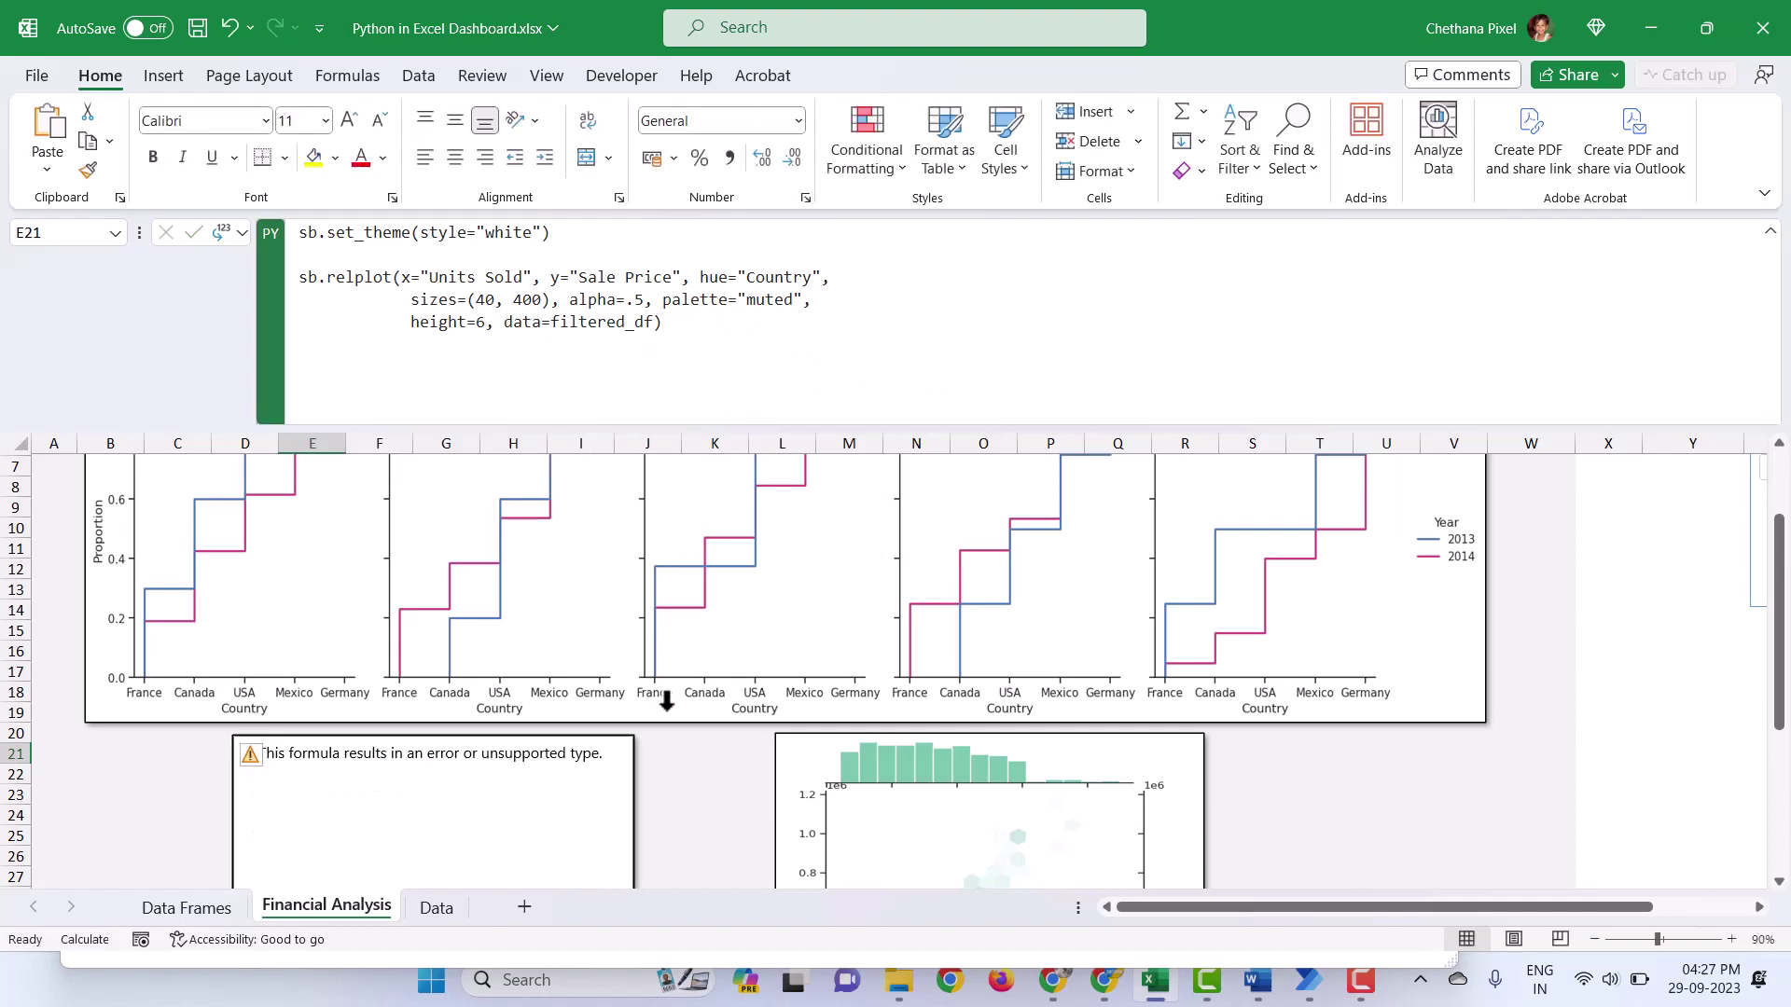
pyautogui.scroll(-2, 708, 820)
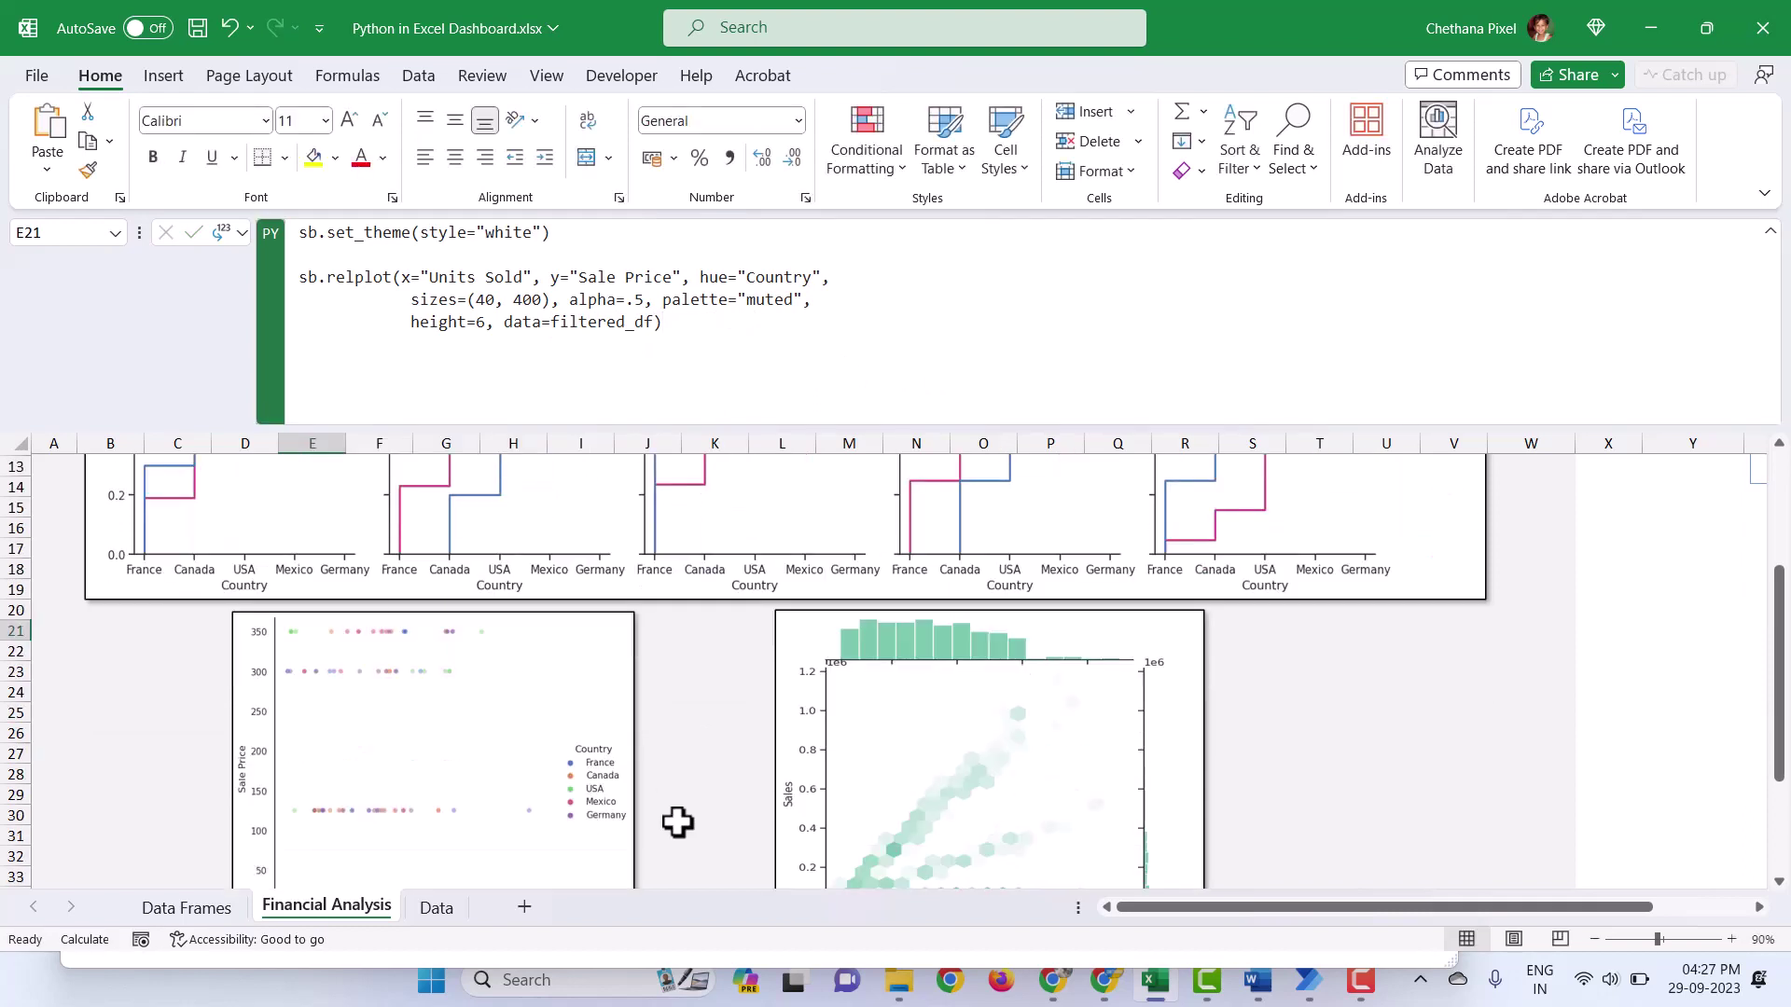
# Step: Set M21's jointplot to x = filtered_df["Units Sold"] and y = filtered_df["Sales"]
pyautogui.click(751, 631)
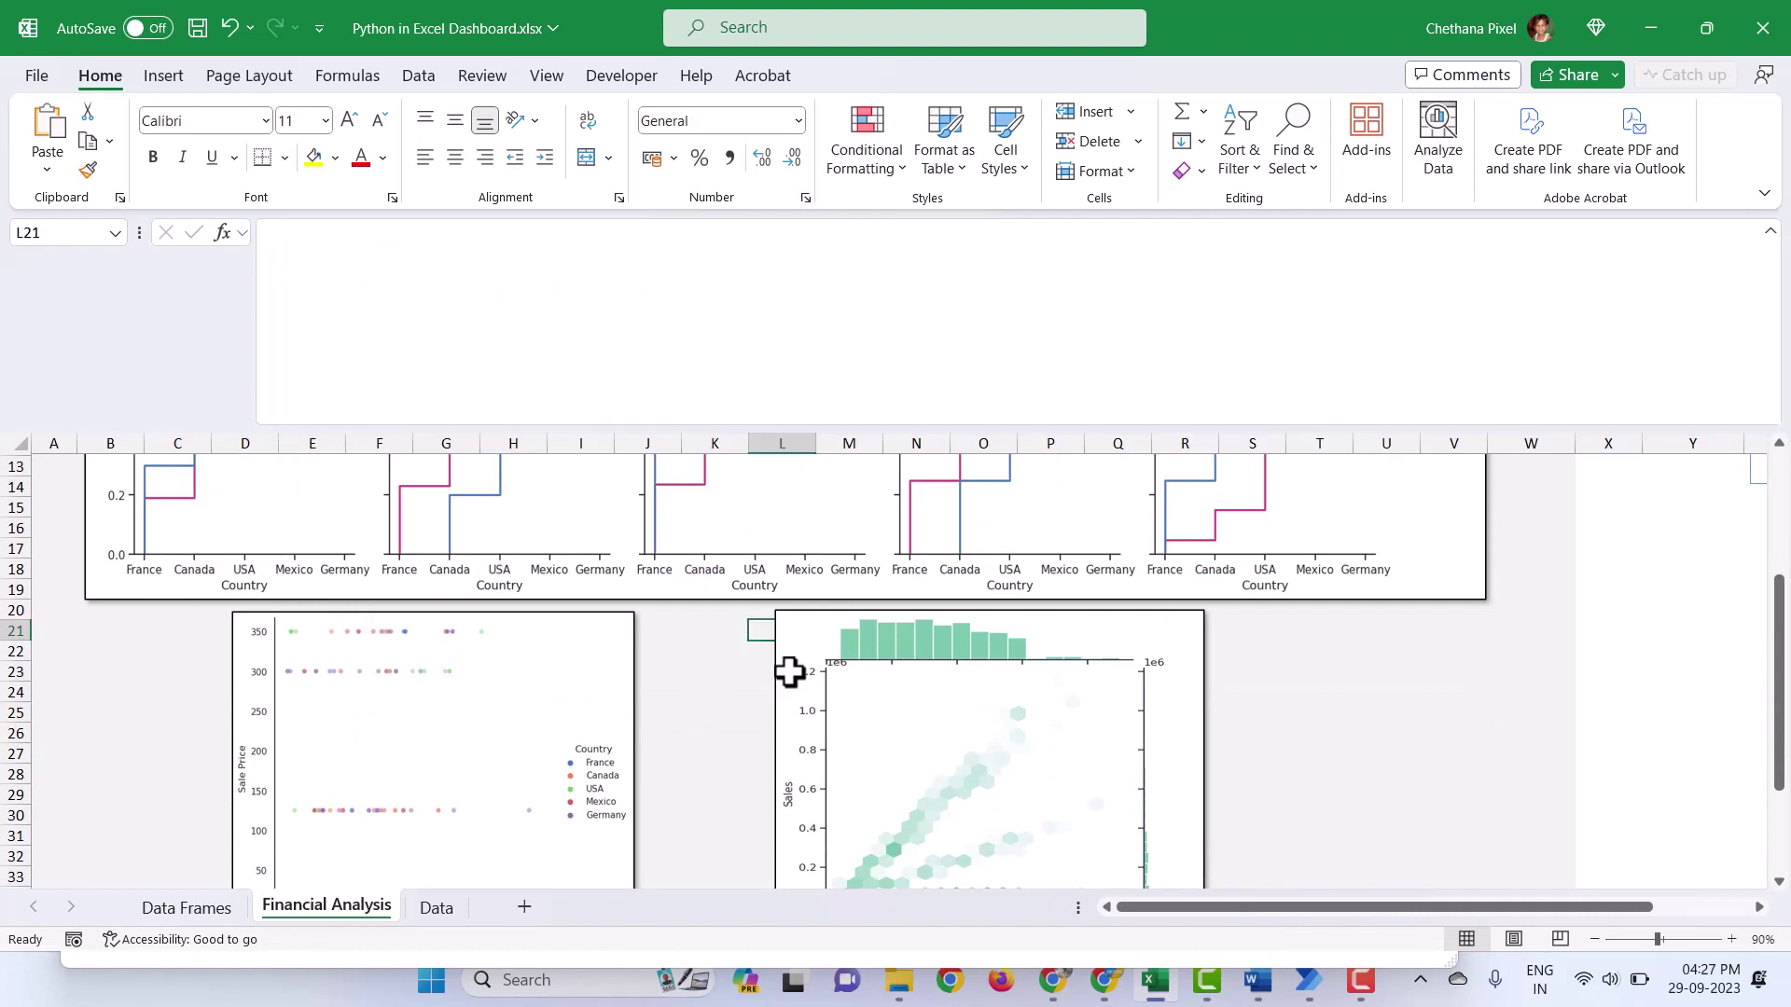
pyautogui.press('Right')
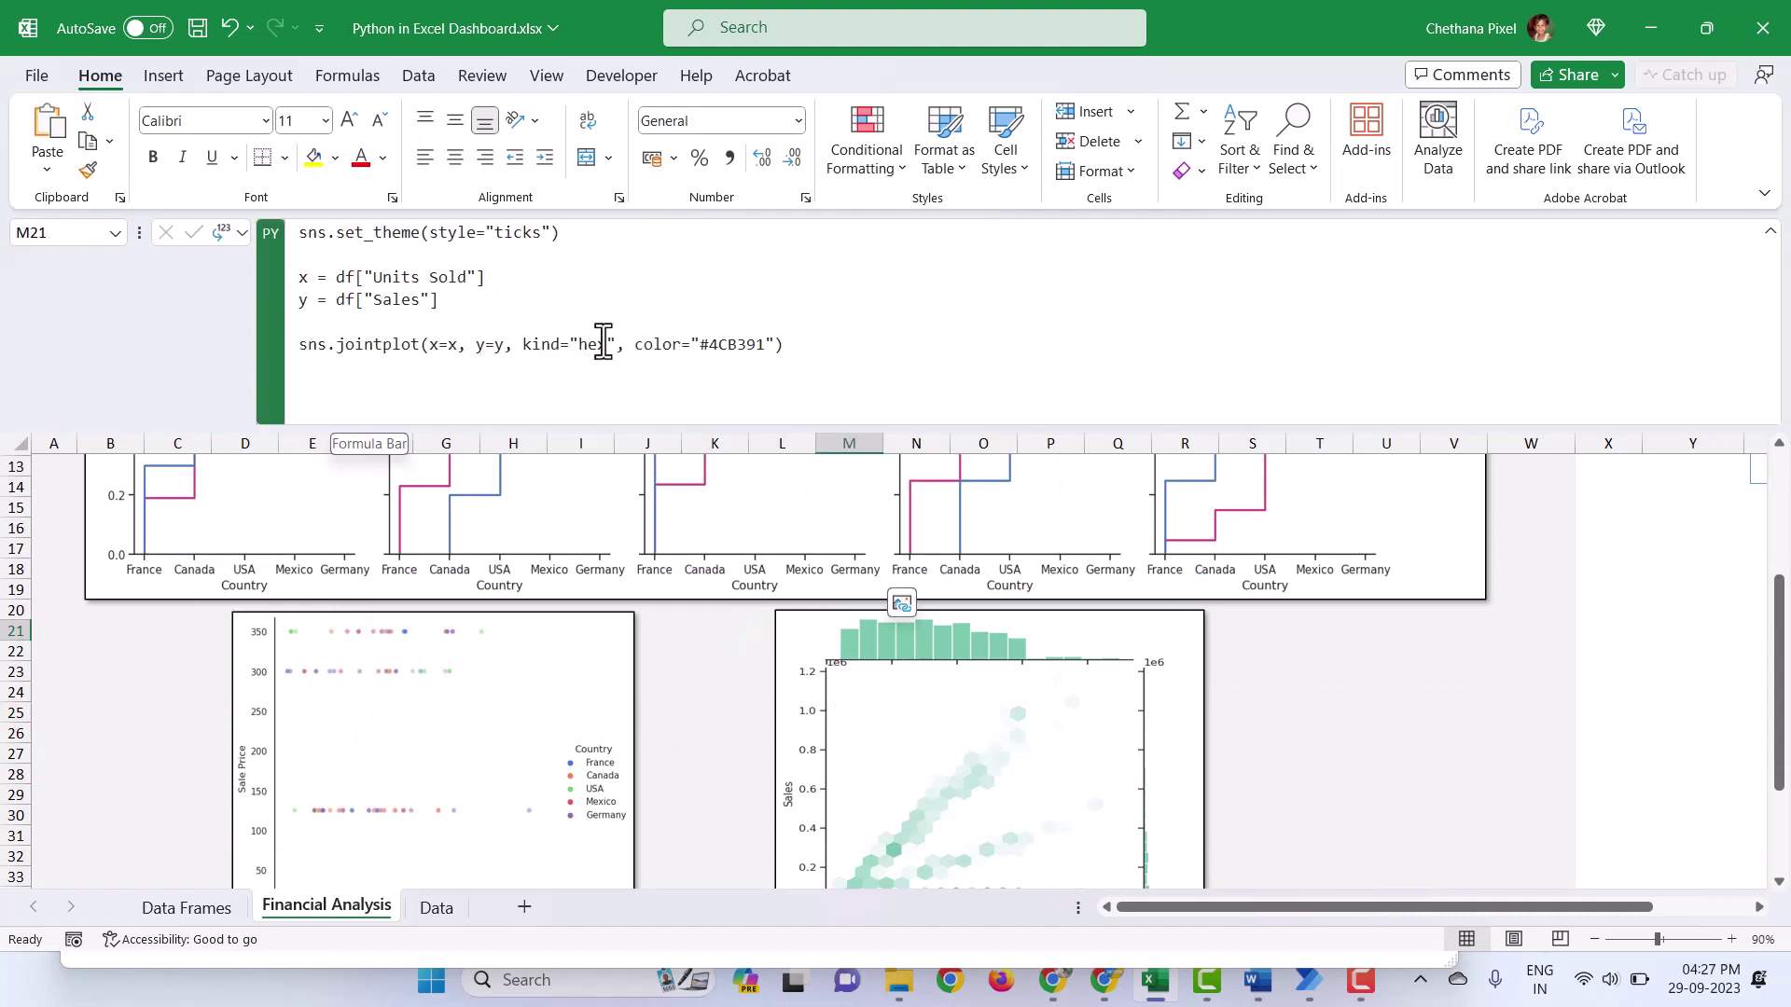
pyautogui.doubleClick(351, 280)
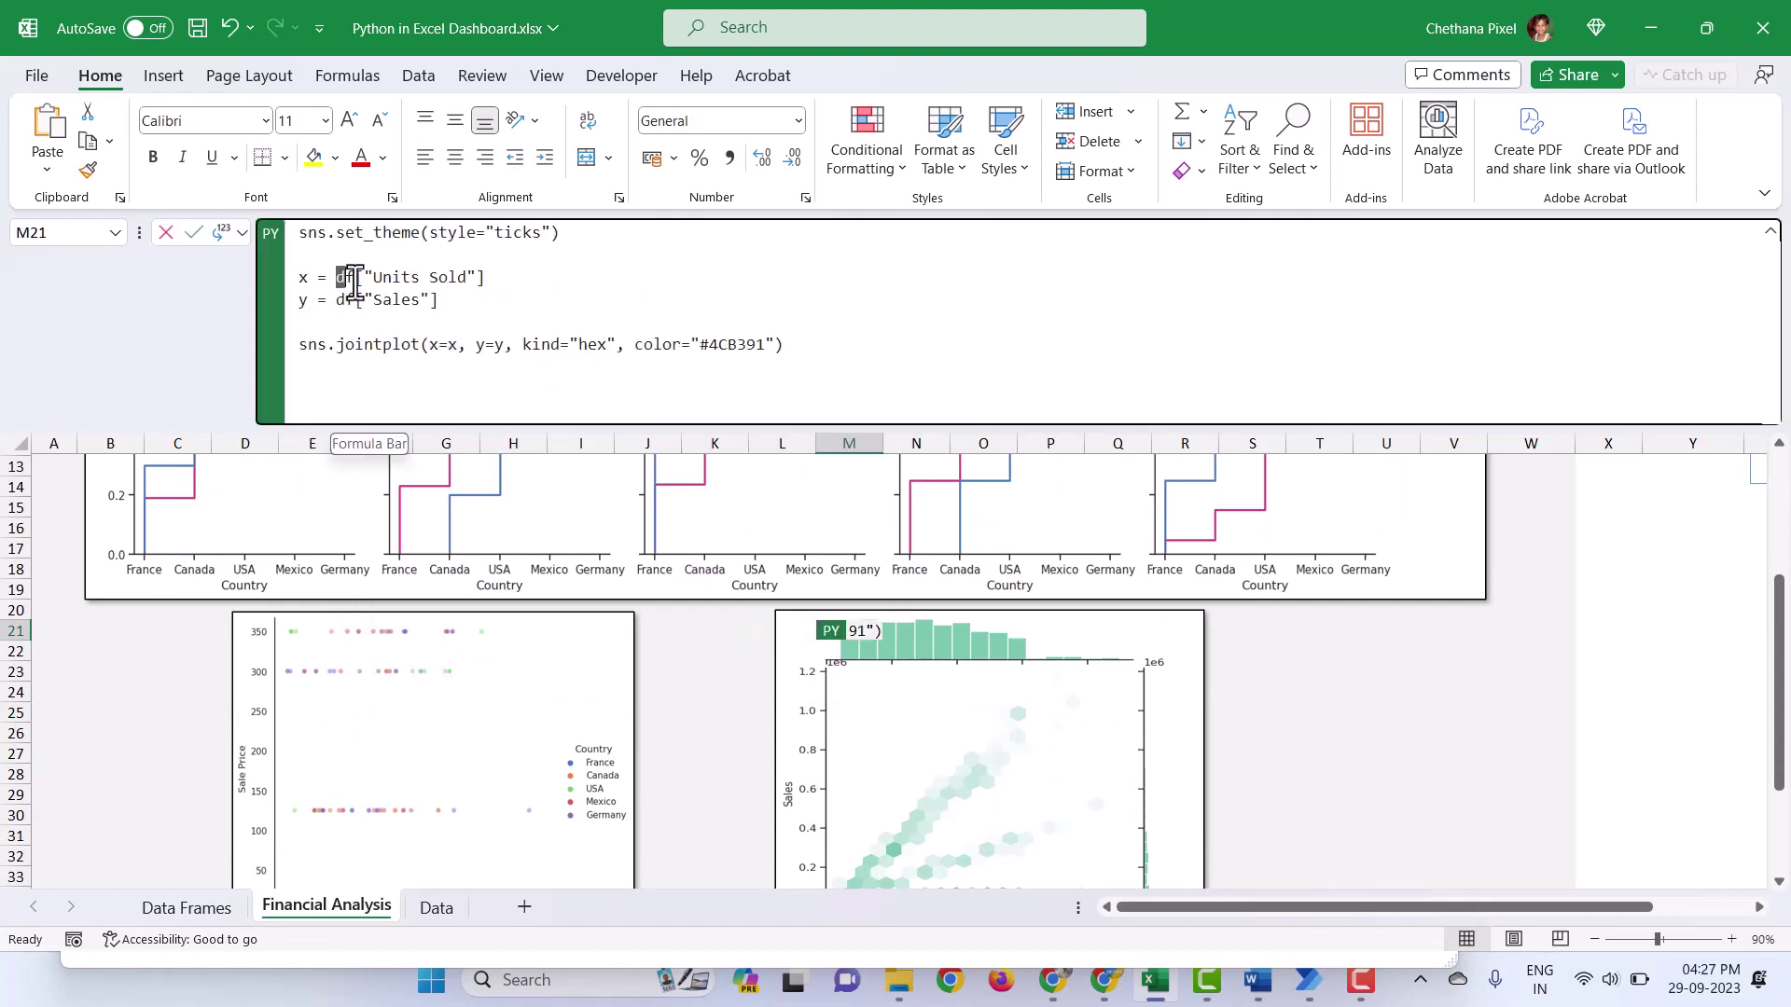
pyautogui.write('filtered_df["Units Sold"] y = ')
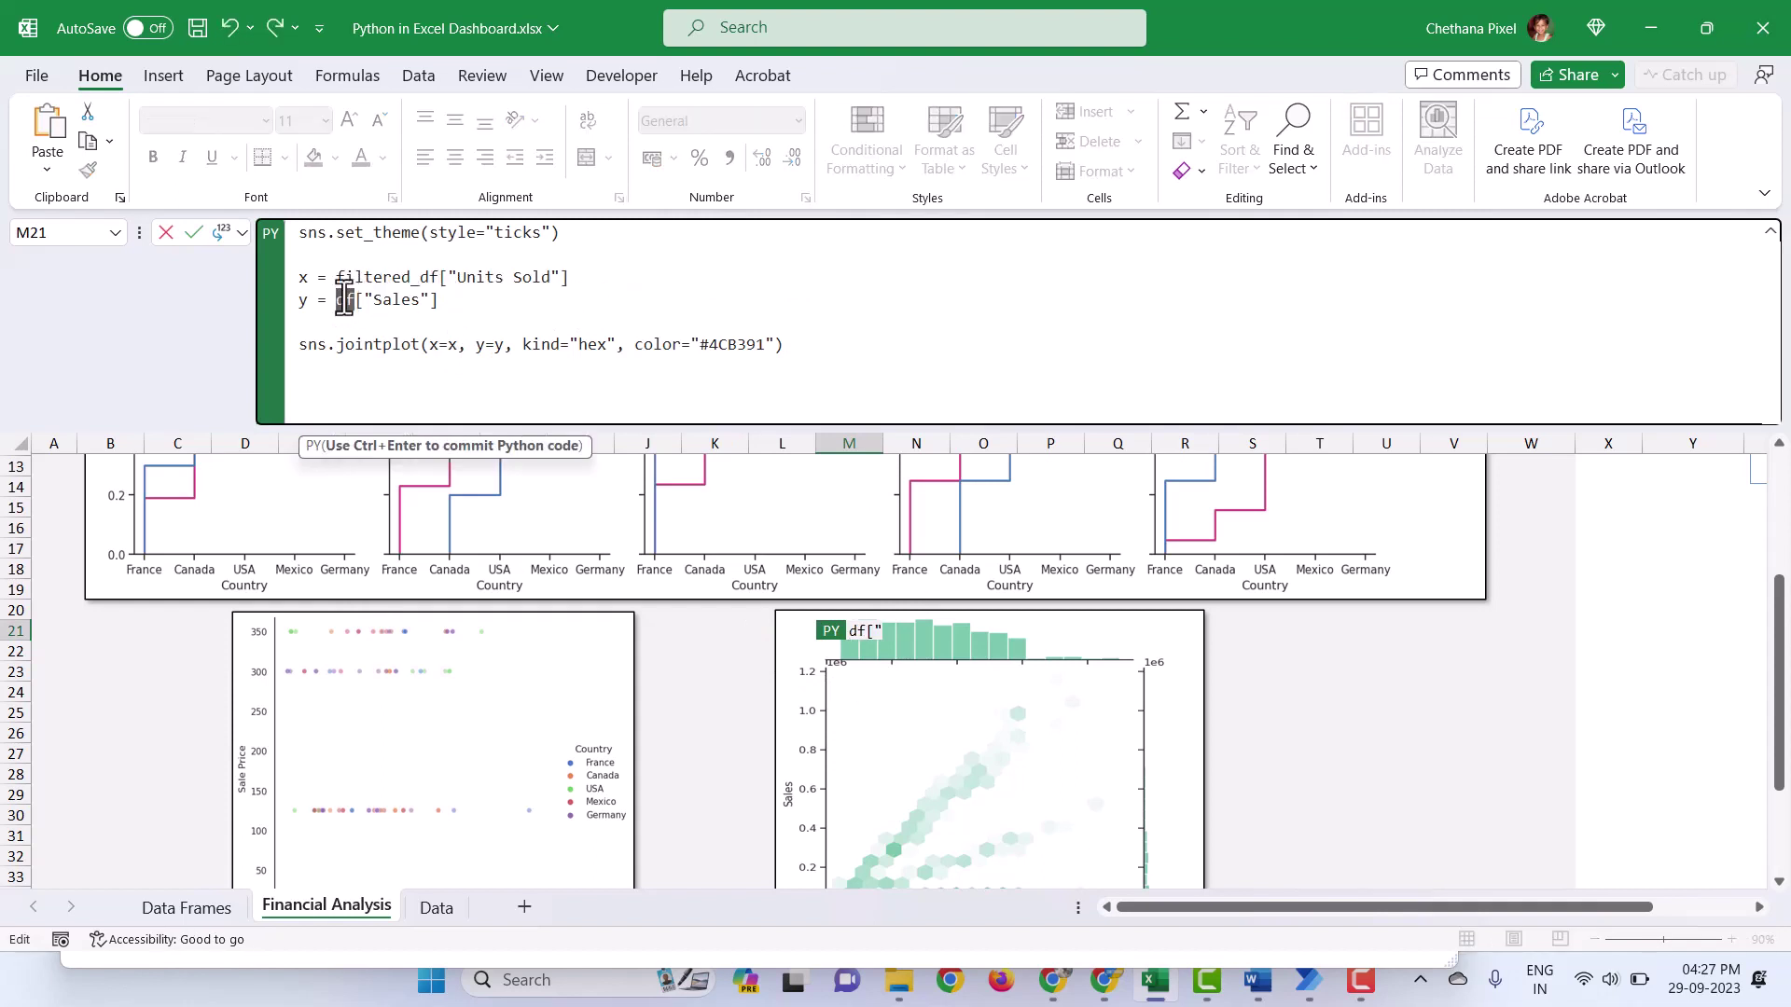
pyautogui.write('filtered_df')
pyautogui.hotkey('ctrl', 'Return')
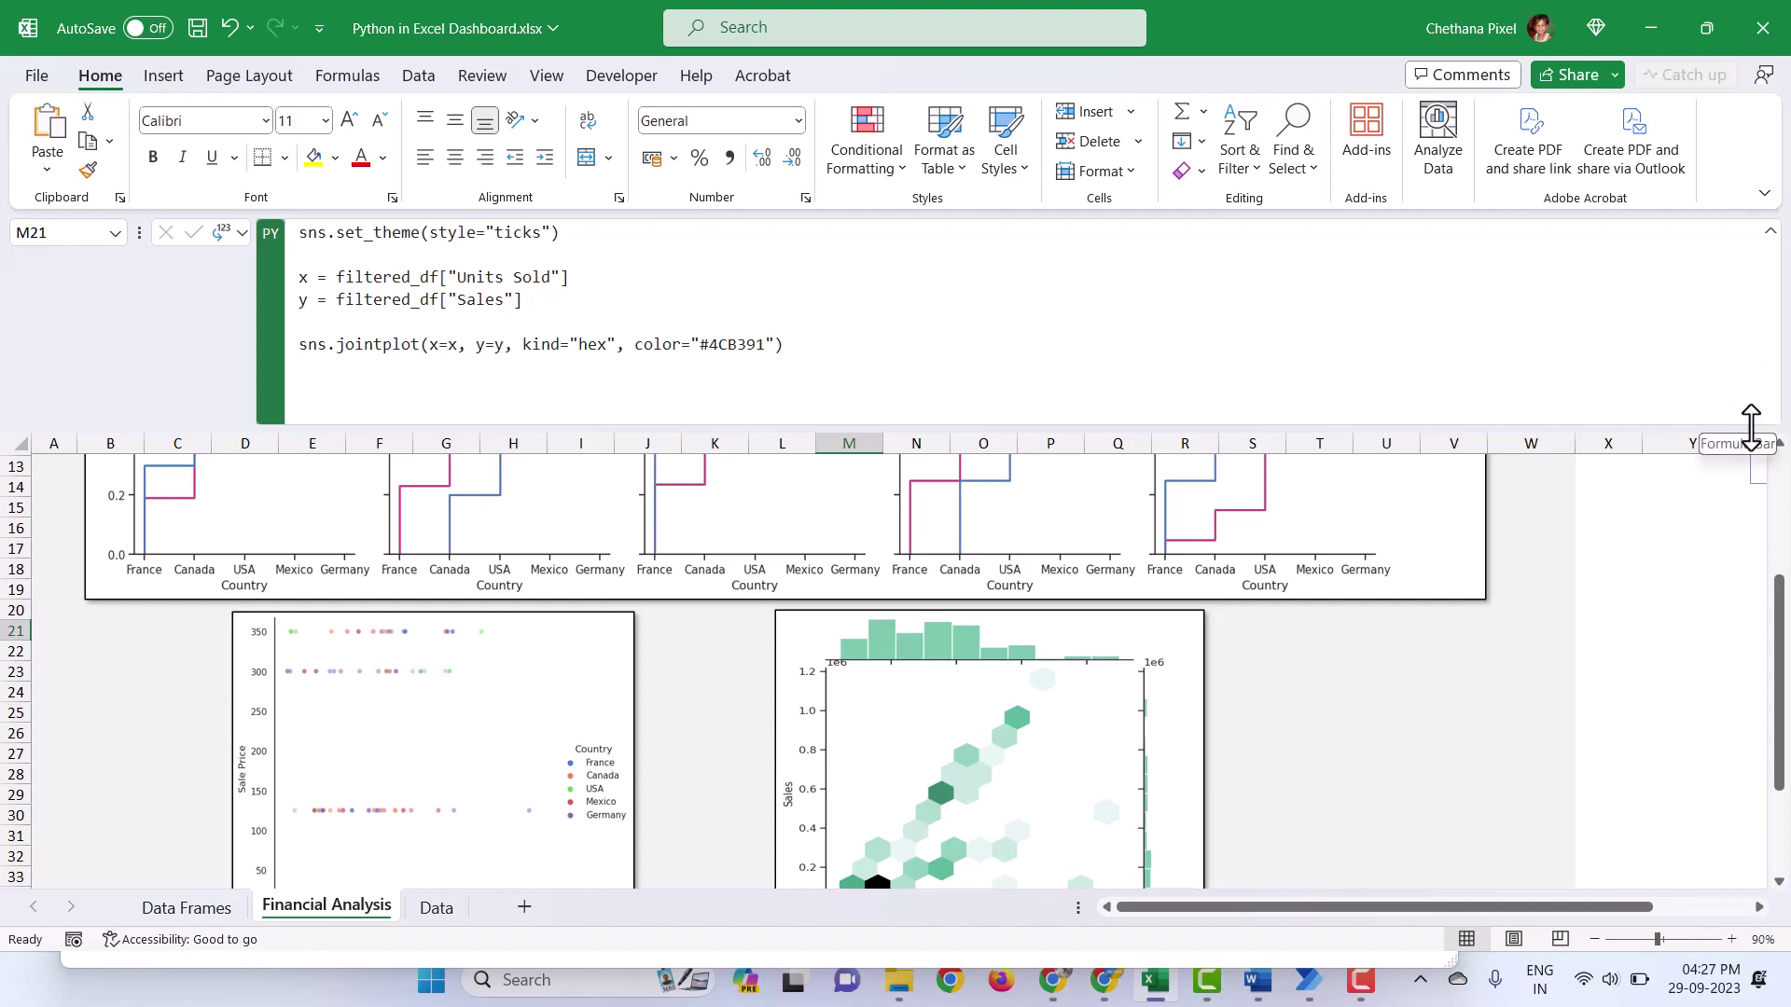
pyautogui.moveTo(1751, 428); pyautogui.dragTo(1751, 232)
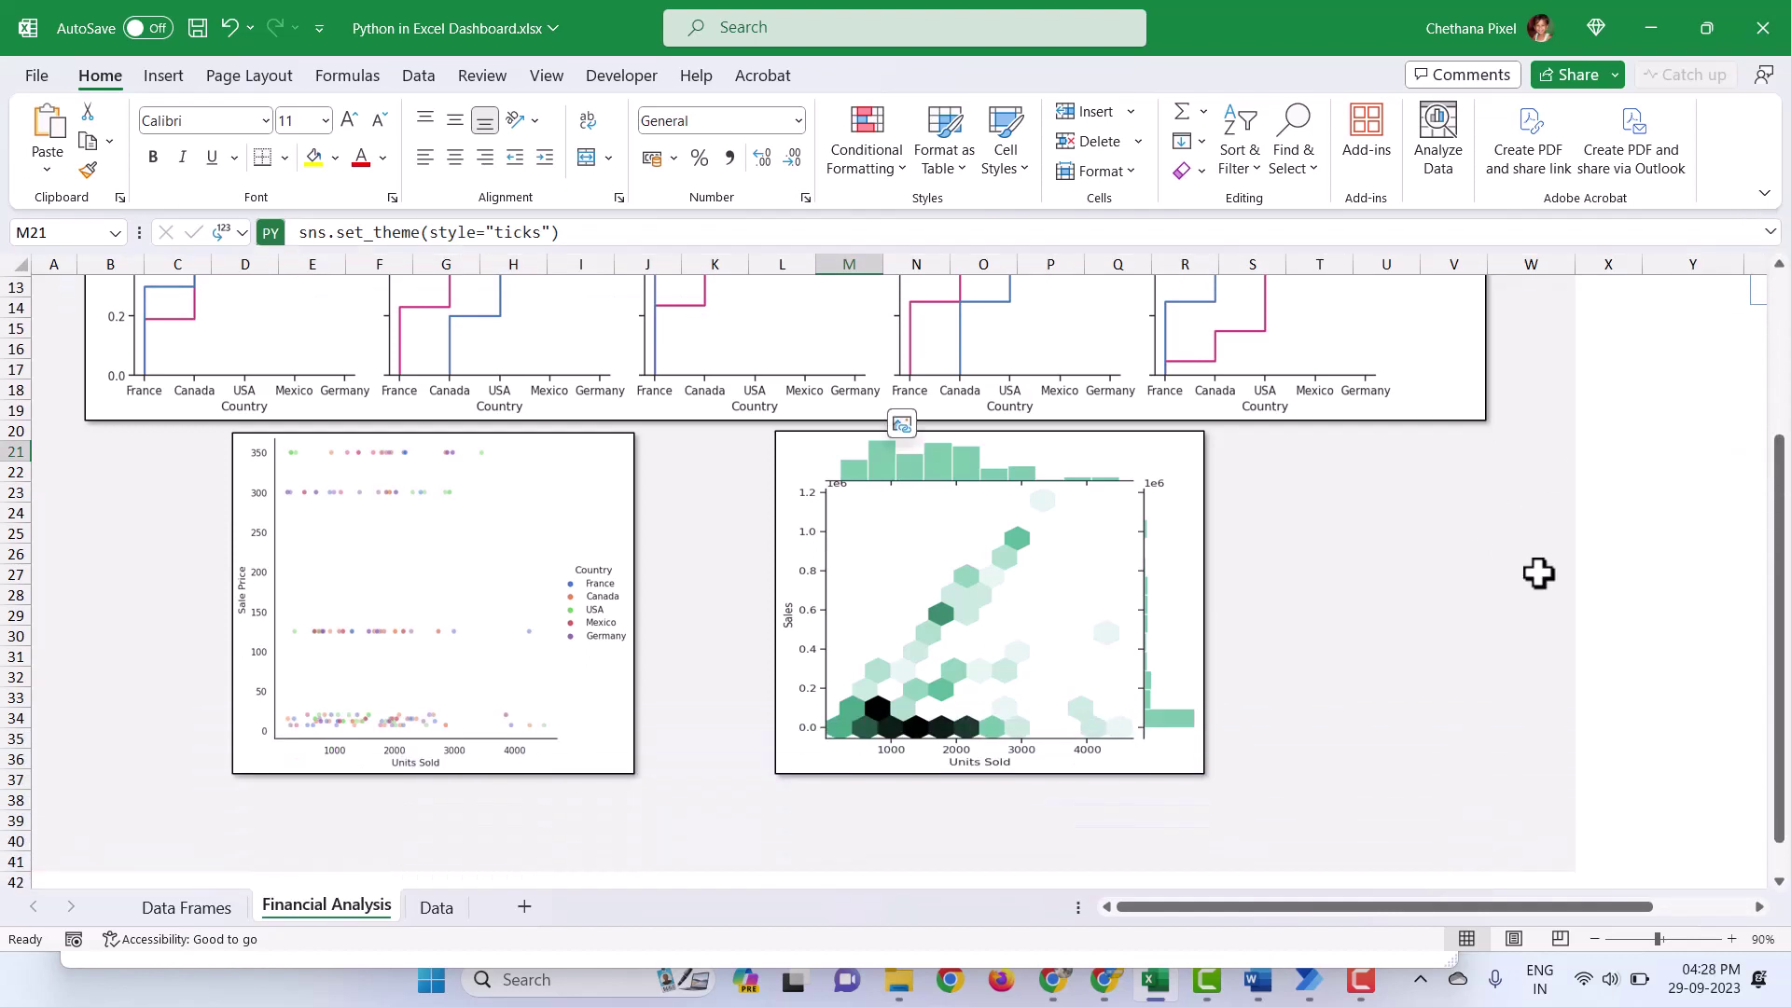
# Step: Scroll to the top of the dashboard and zoom out to 80%
pyautogui.scroll(4, 1539, 572)
pyautogui.click(1599, 471)
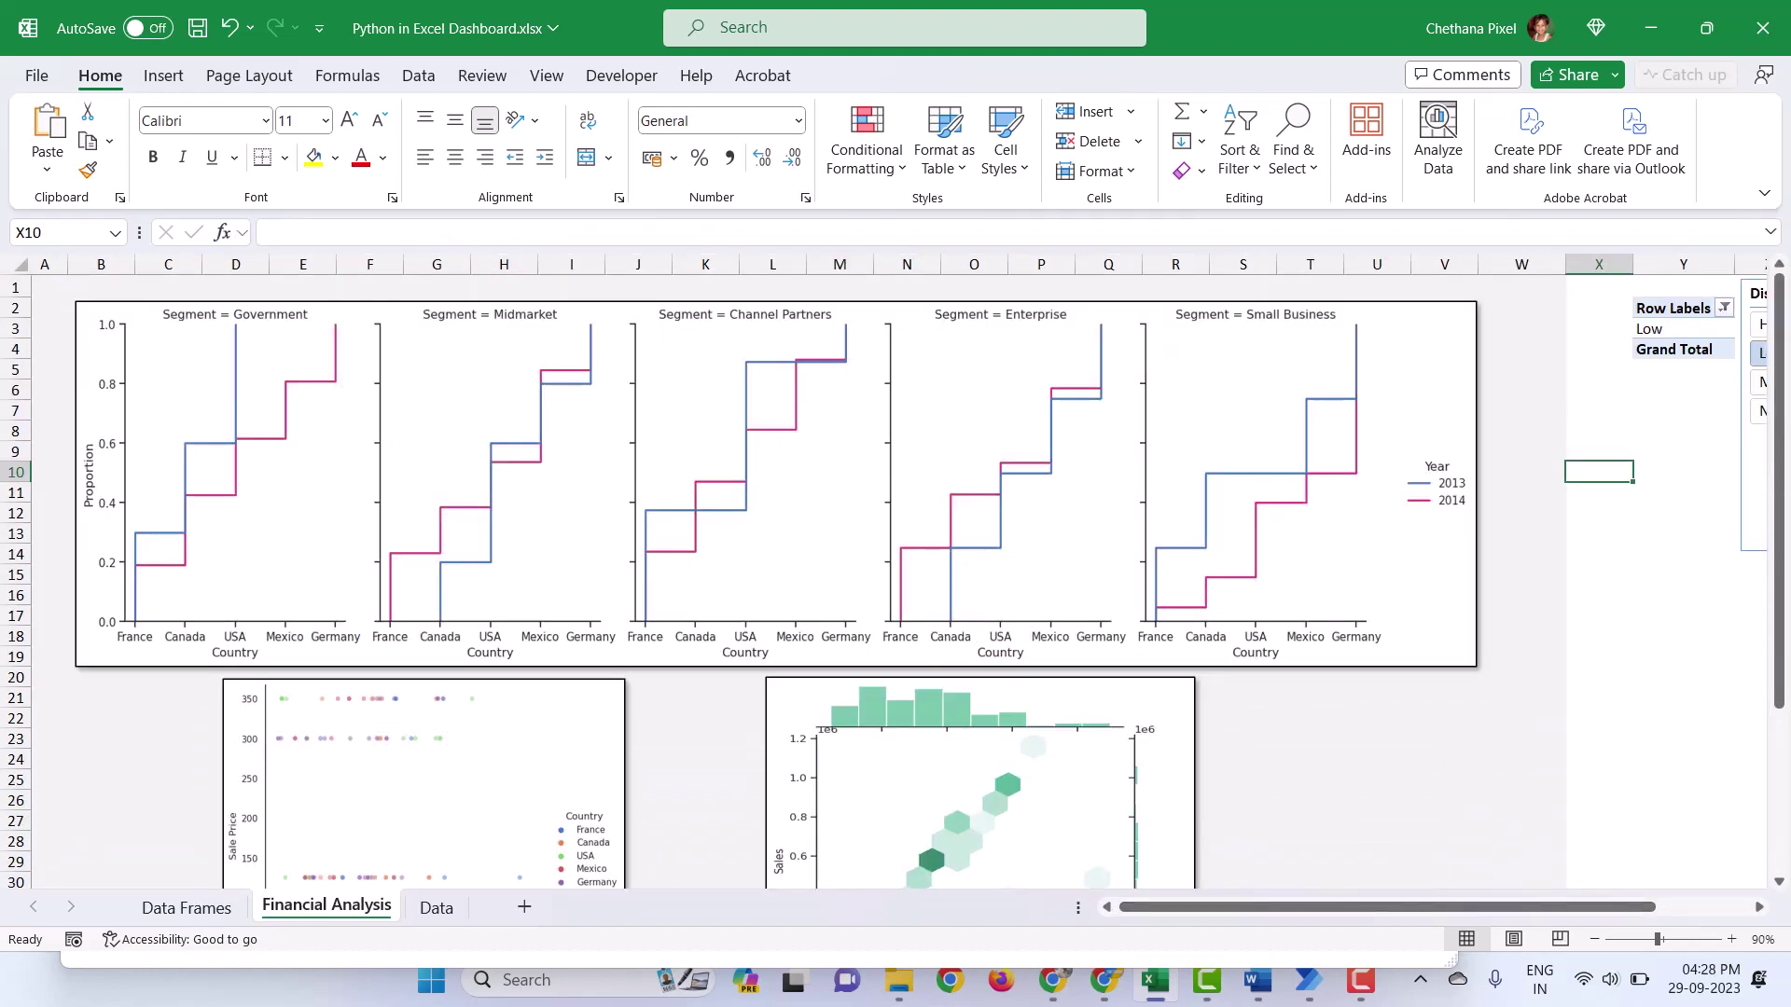
pyautogui.click(1594, 939)
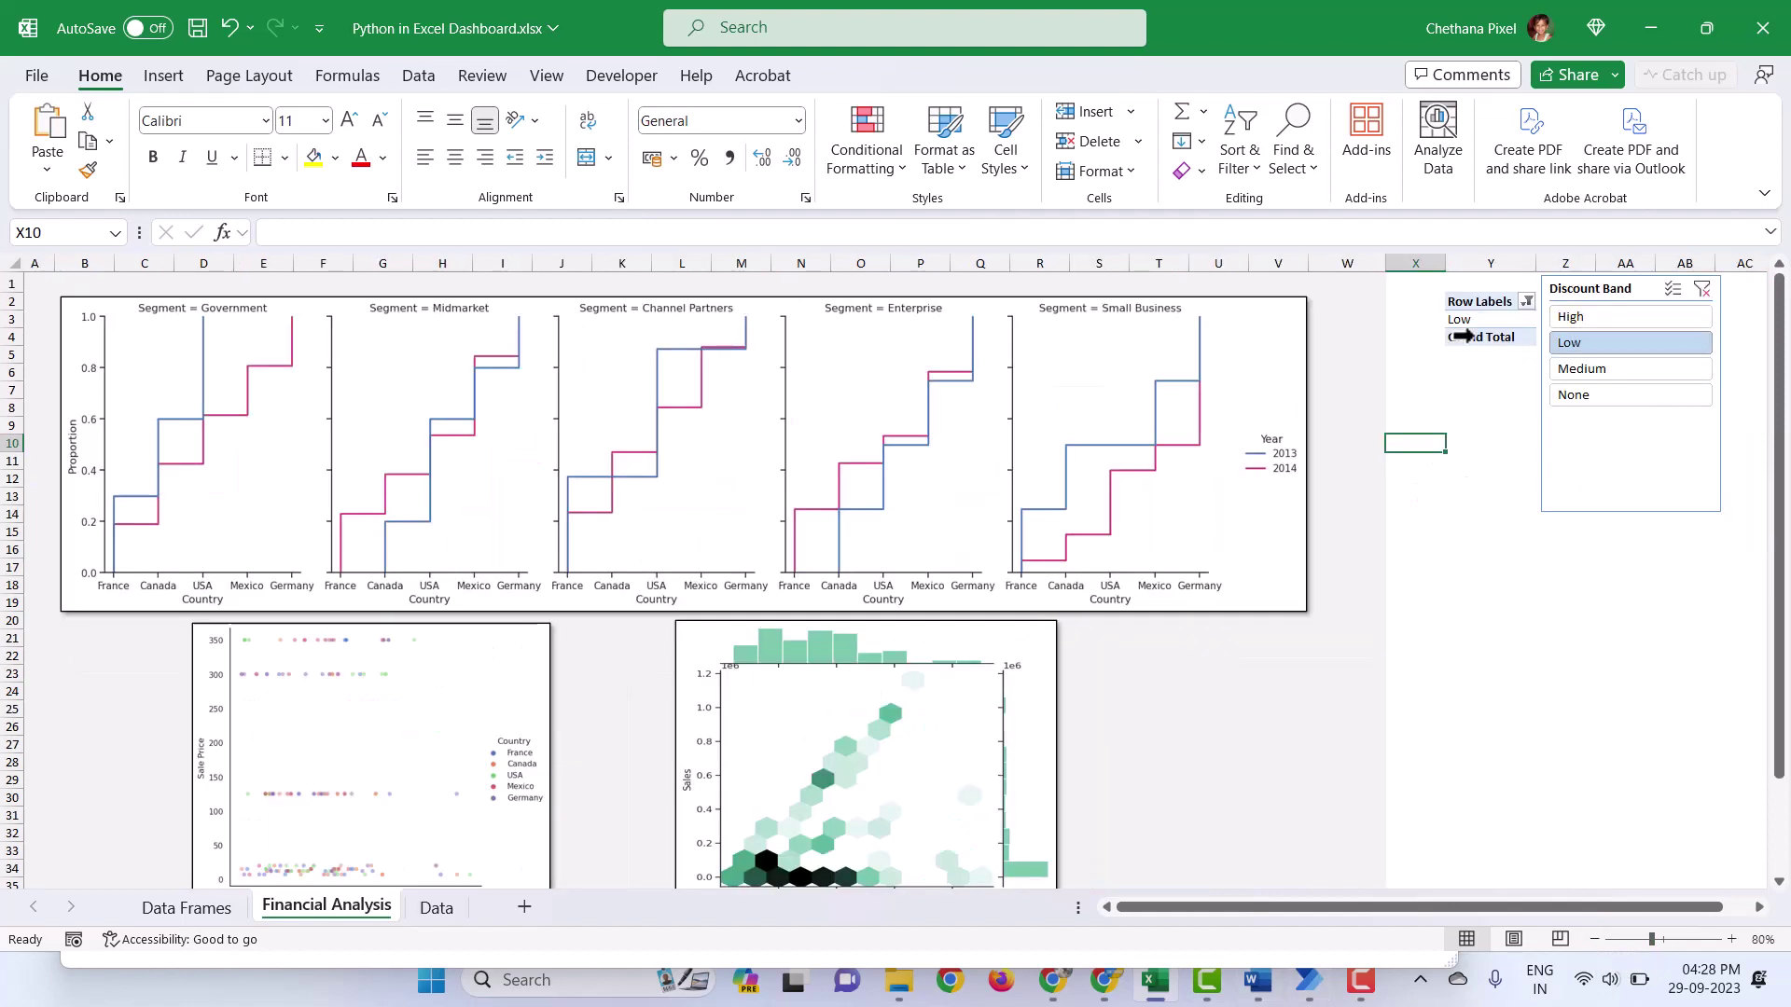
# Step: Filter the Discount Band slicer from High to Medium and shift the slicer slightly left
pyautogui.click(1632, 317)
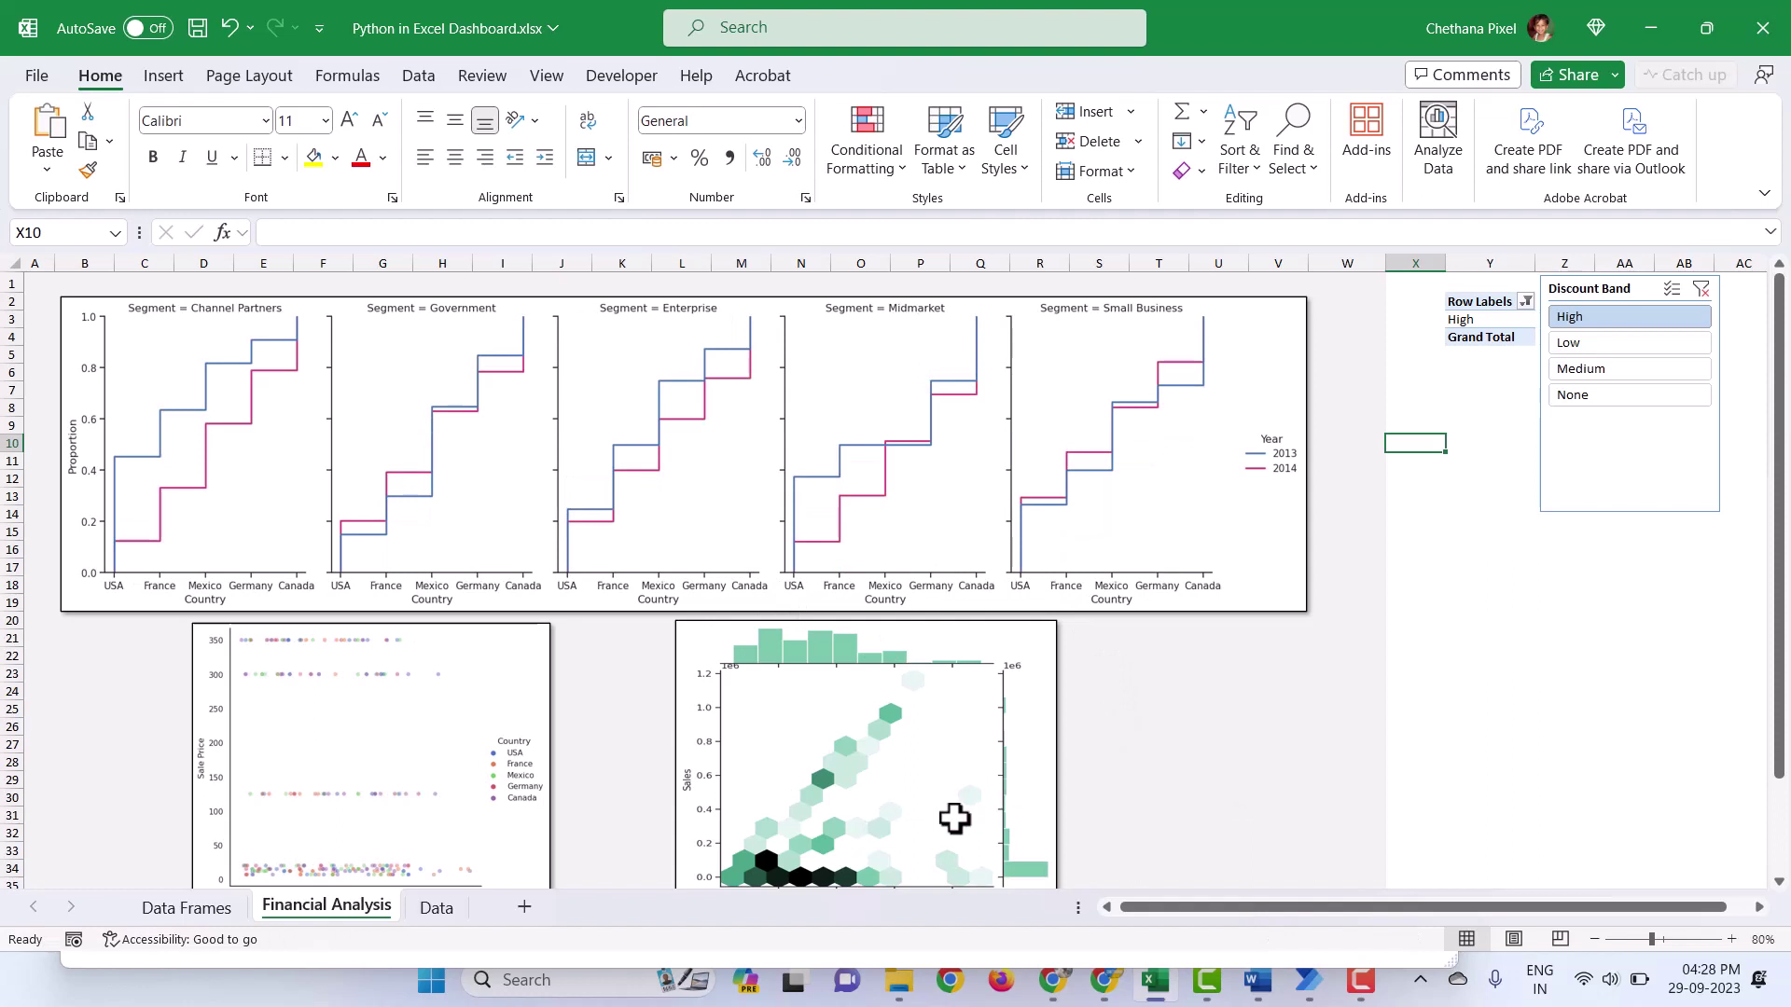
pyautogui.click(1632, 370)
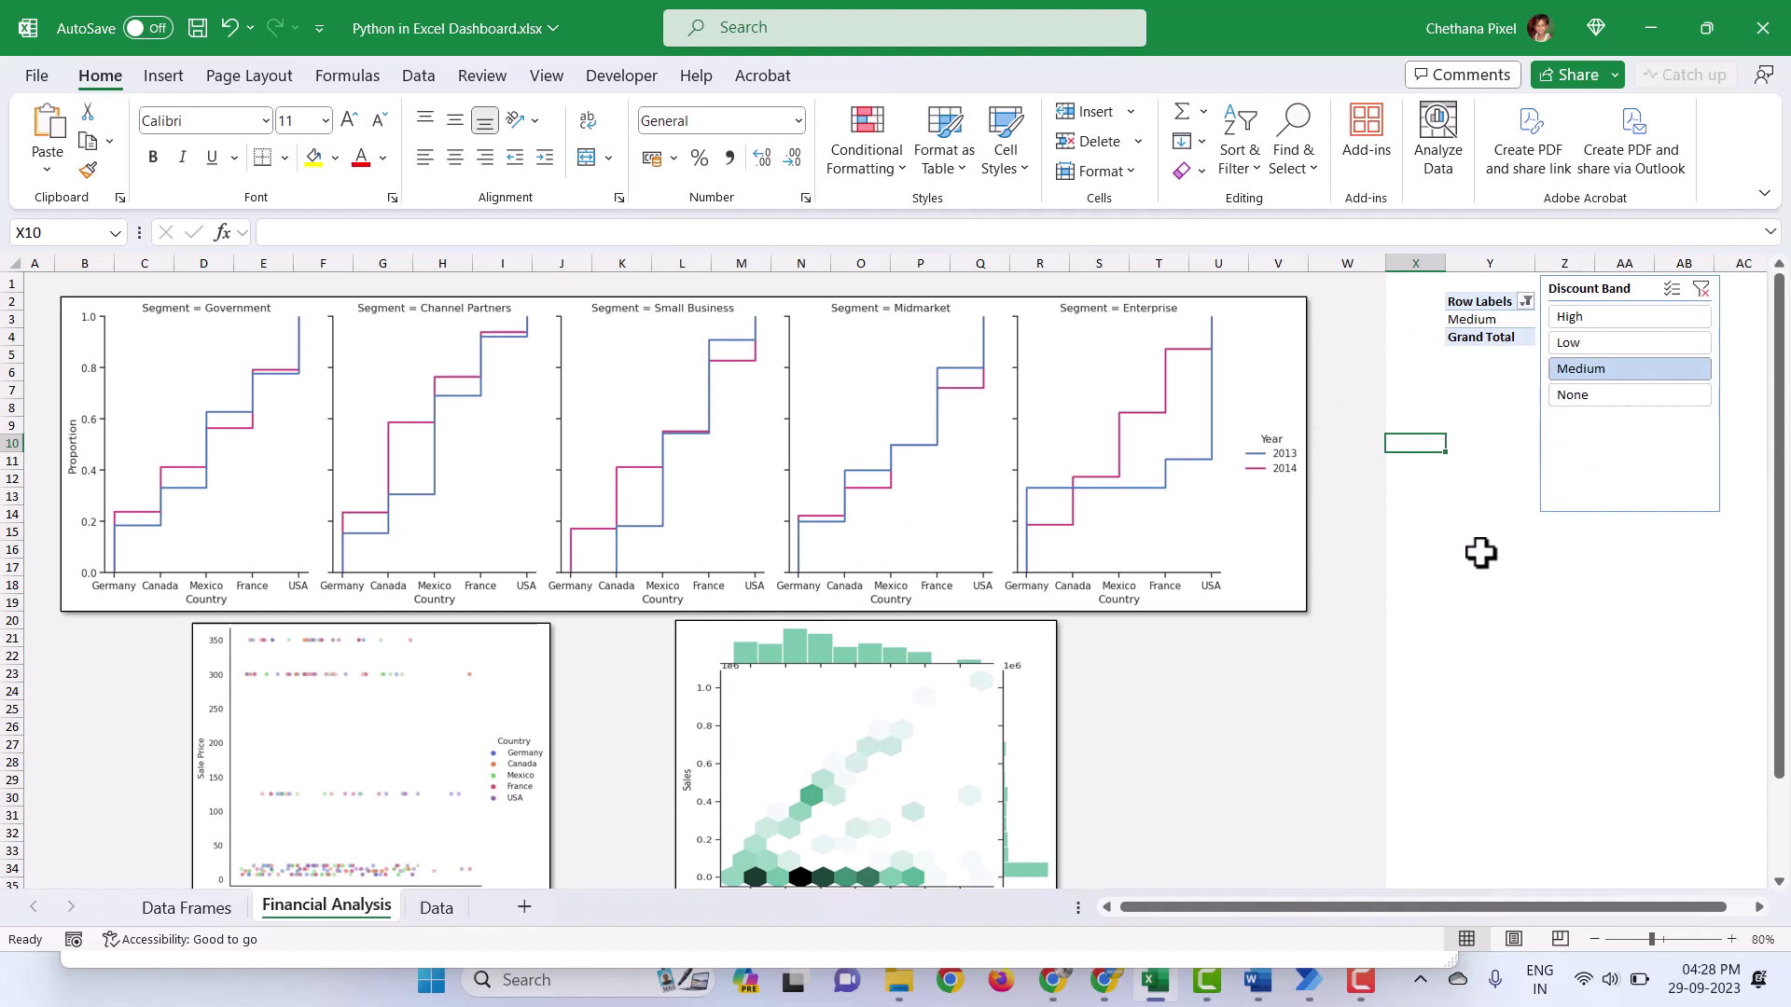
pyautogui.moveTo(1623, 476); pyautogui.dragTo(1501, 478)
pyautogui.click(1502, 619)
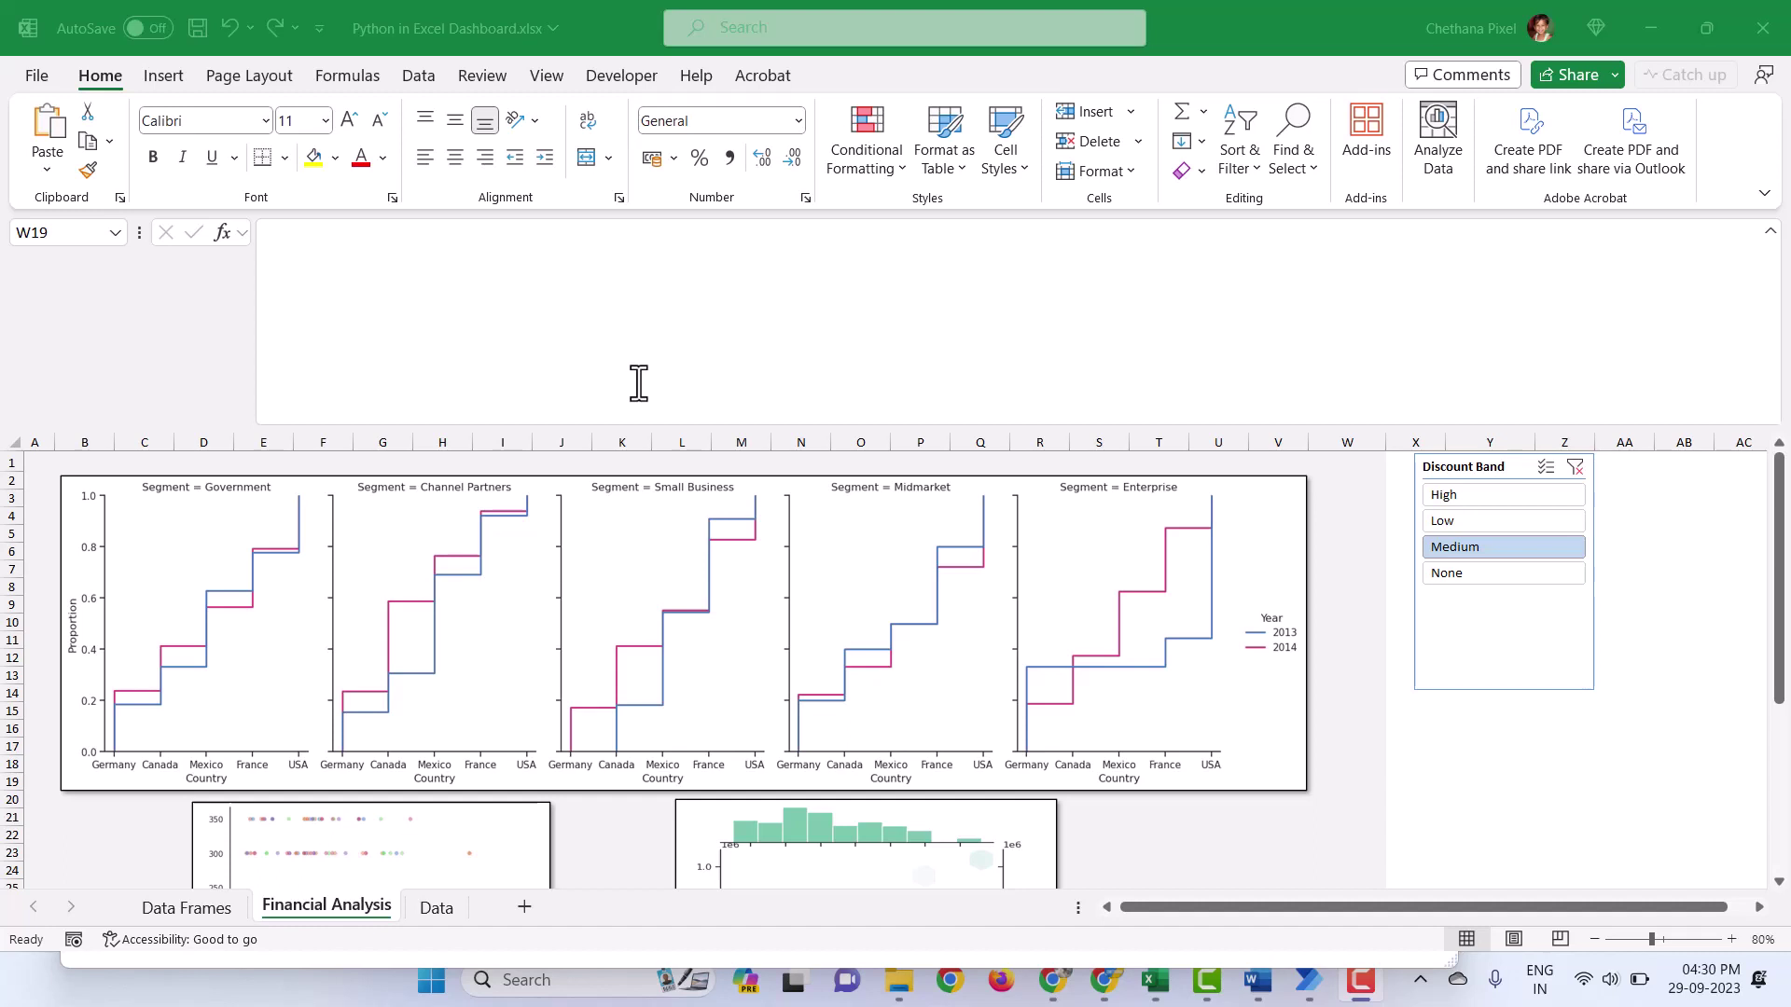
pyautogui.click(622, 820)
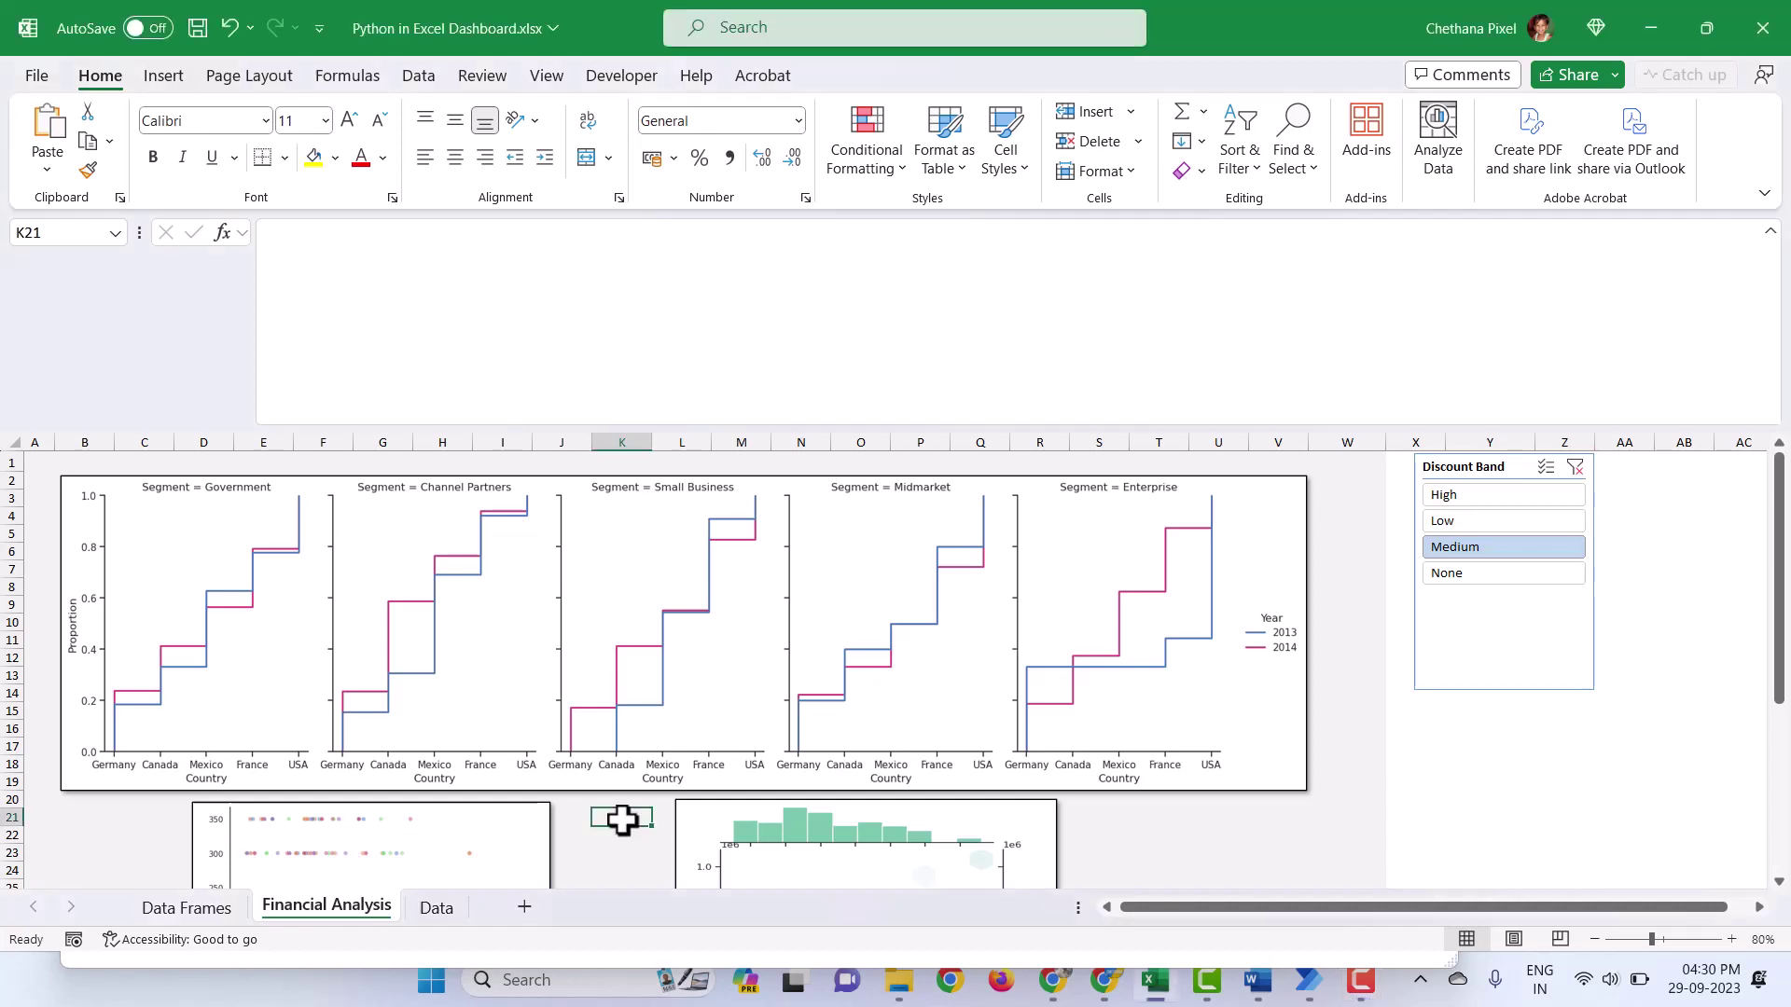
pyautogui.press('Right')
pyautogui.press('Right')
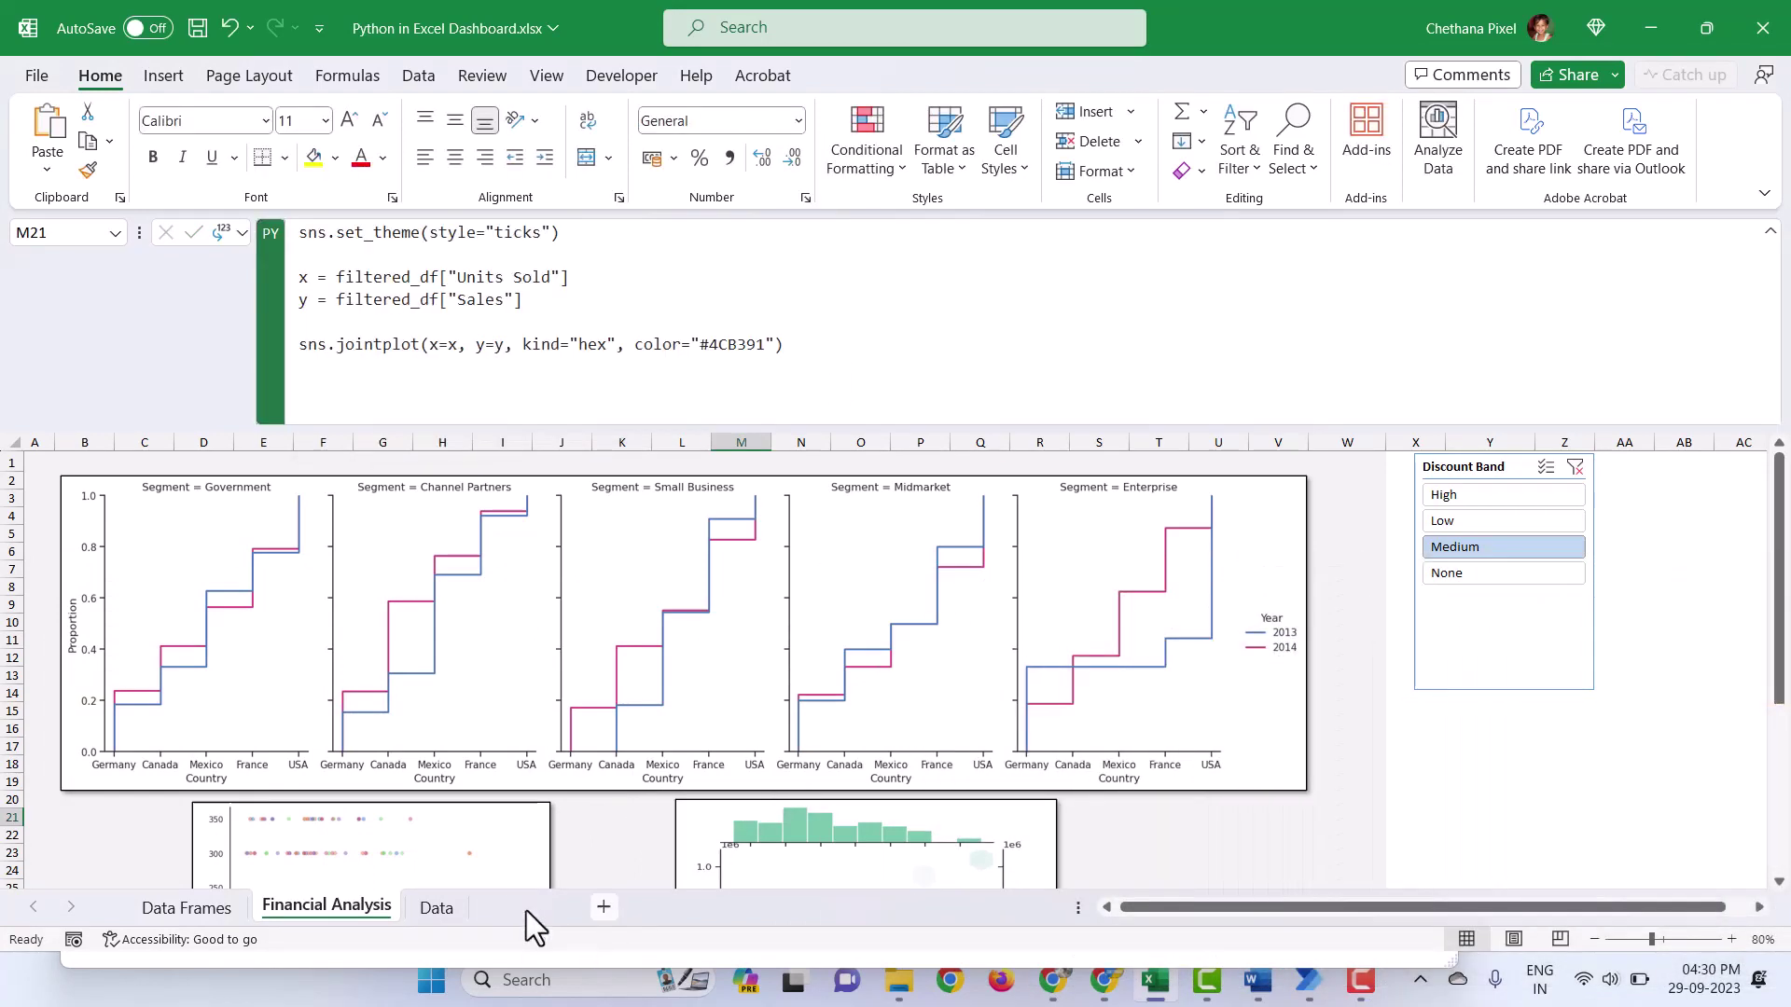
# Step: On a new Sheet2, paste the hex jointplot code into Python cell F2, returning an Image
pyautogui.hotkey('shift', 'F11')
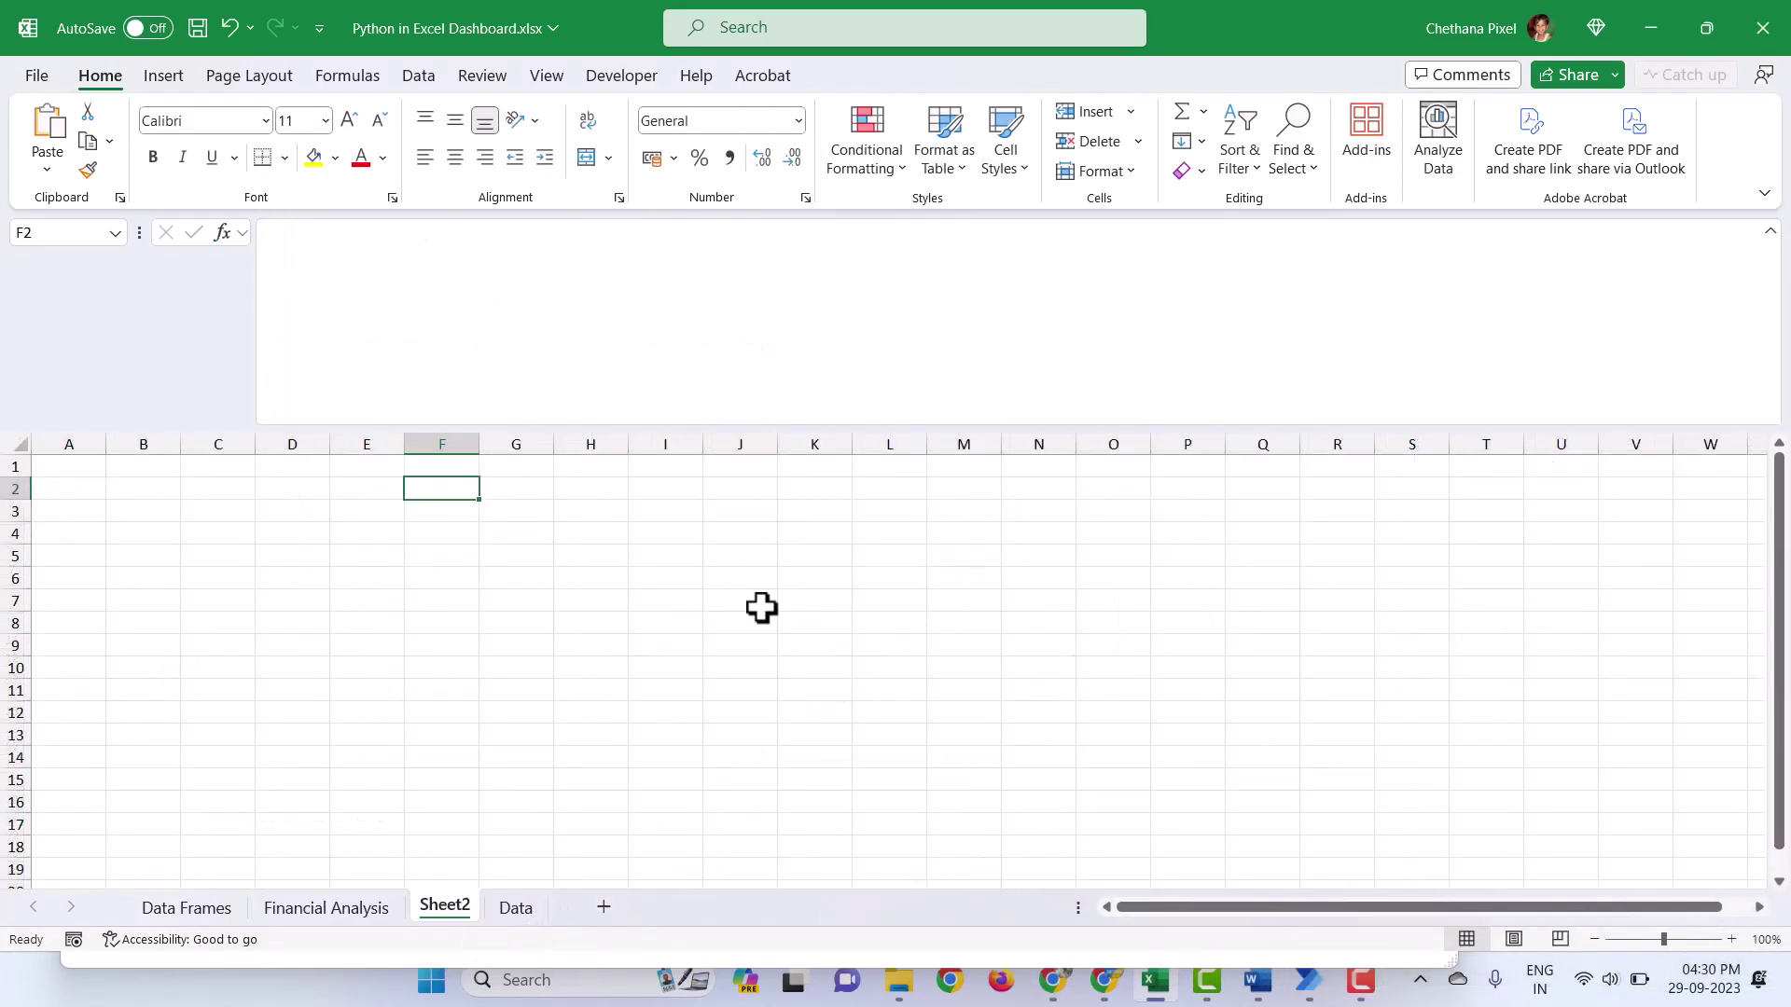
pyautogui.write('=py')
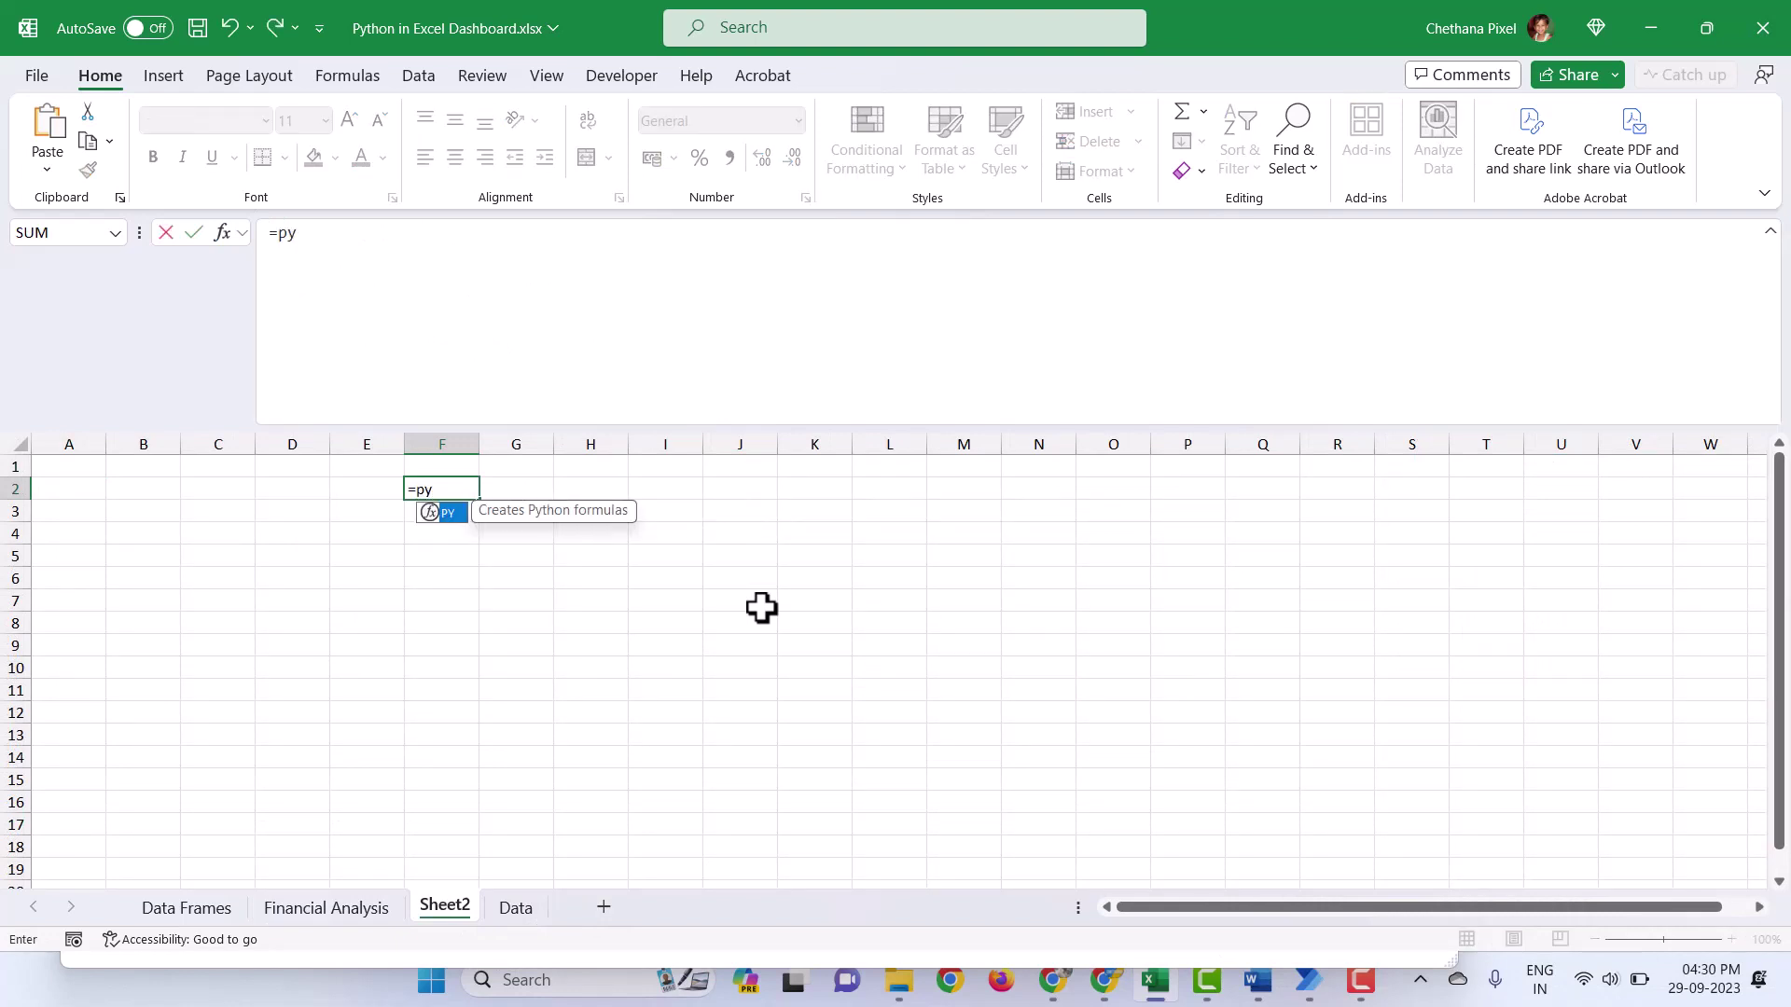
pyautogui.press('Tab')
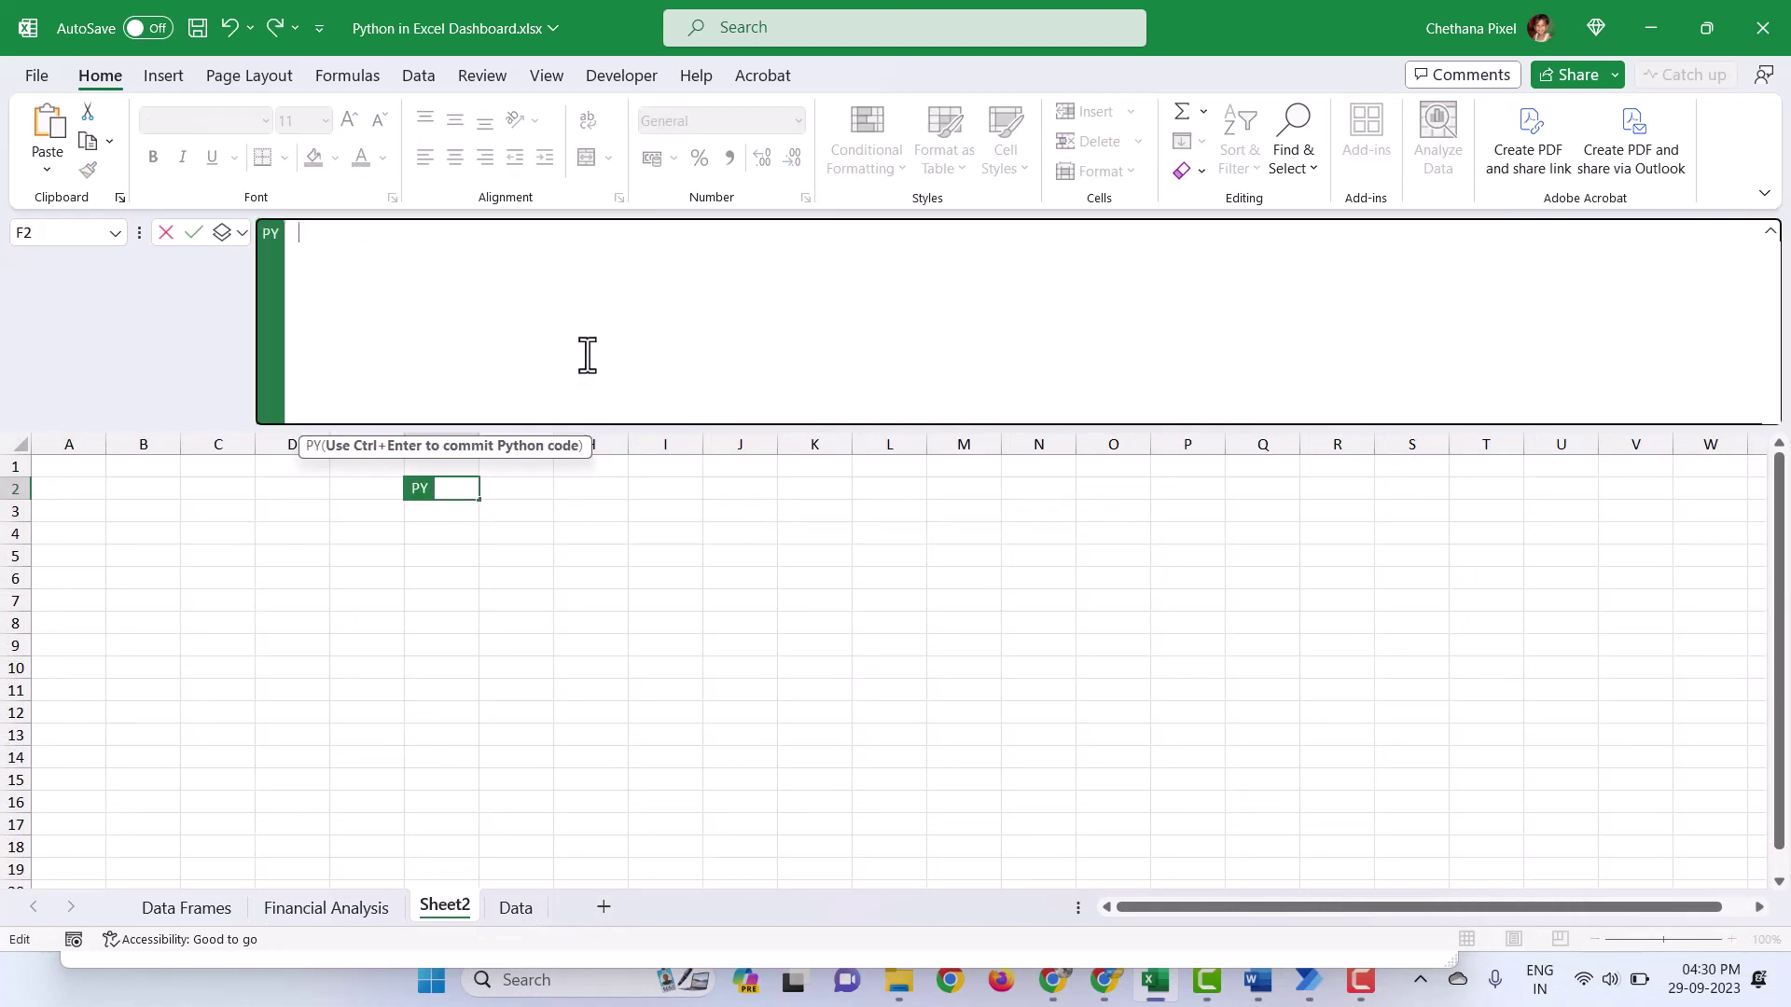
pyautogui.write('sns.set_theme(style="ticks")  x = filtered_df["Units Sold"] y = filtered_df["Sales"]  sns.jointplot(x=x, y=y, kind="hex", color="#4CB391")')
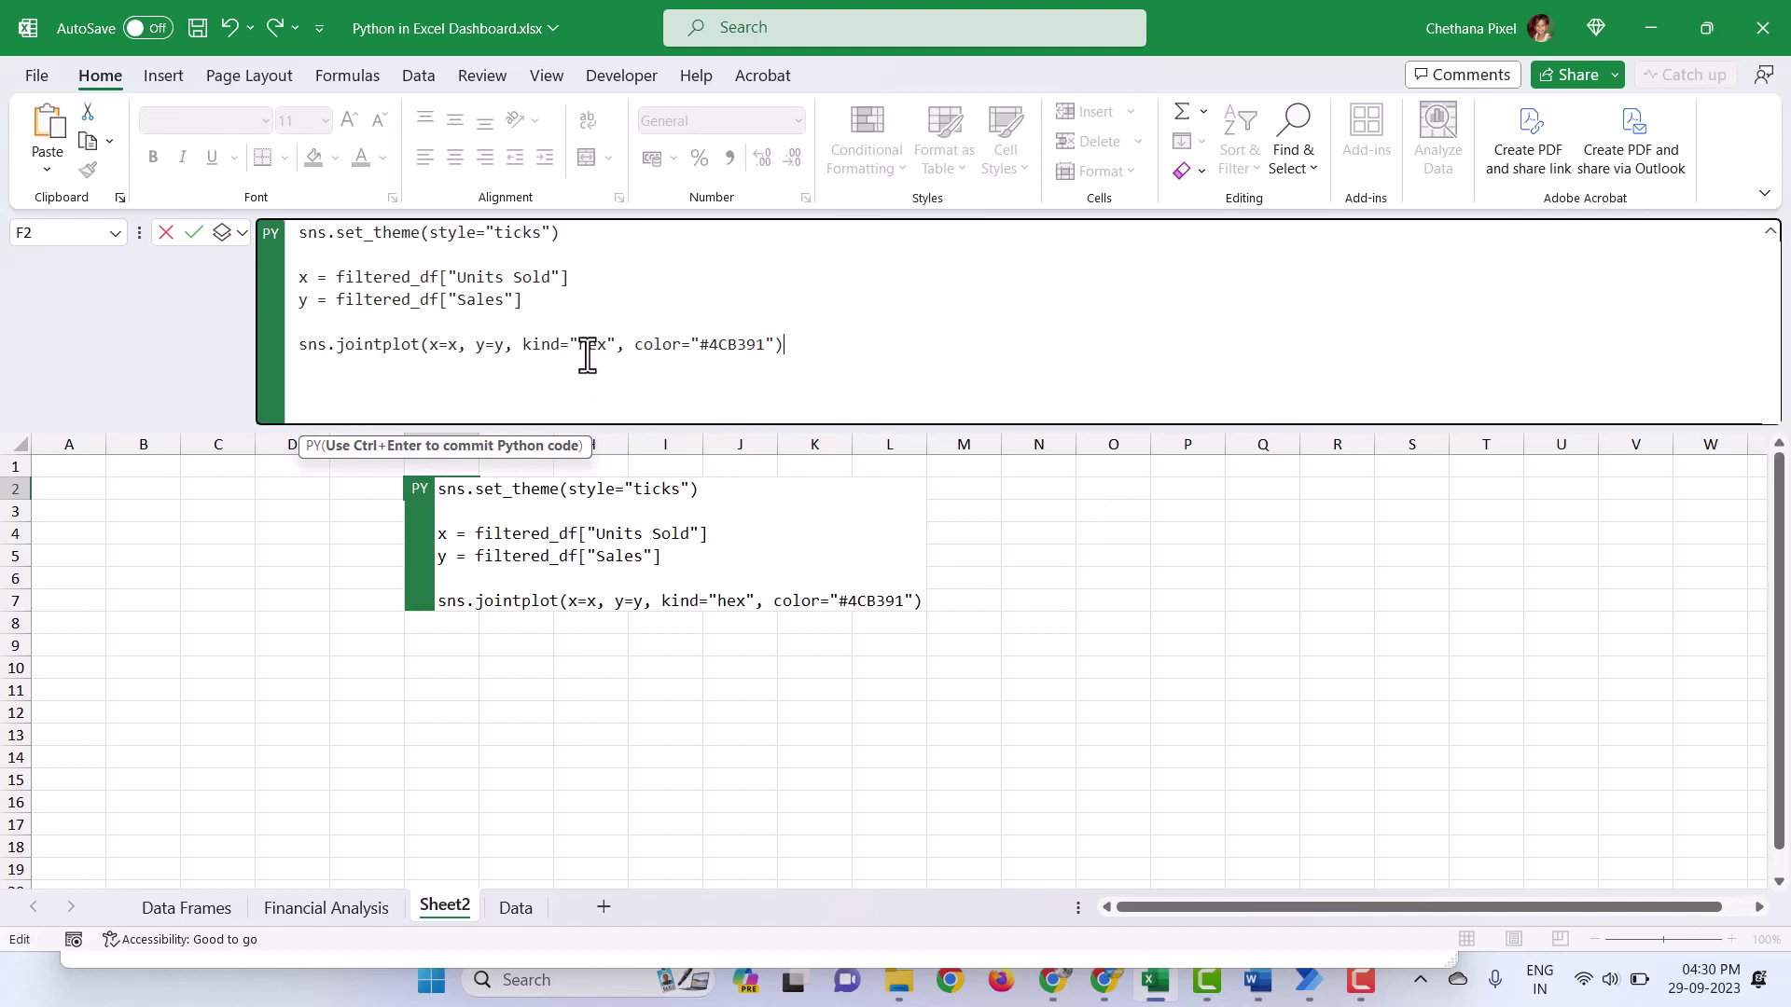
pyautogui.hotkey('ctrl', 'Return')
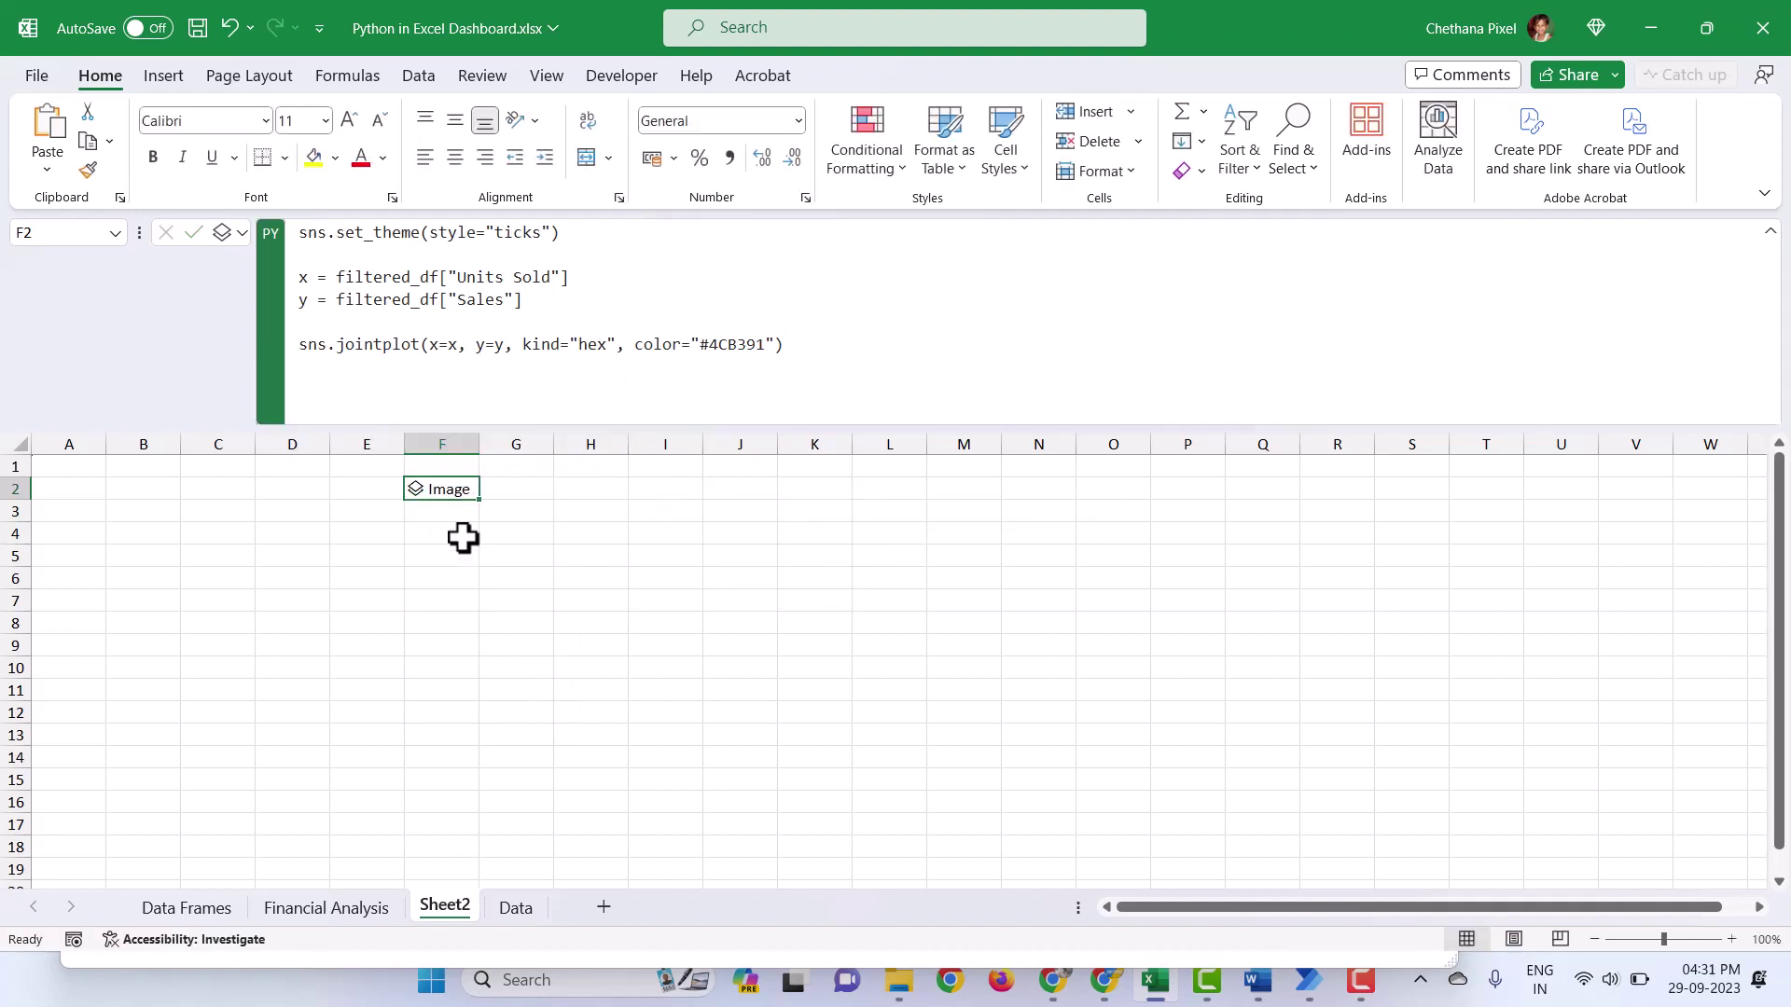
pyautogui.click(446, 491)
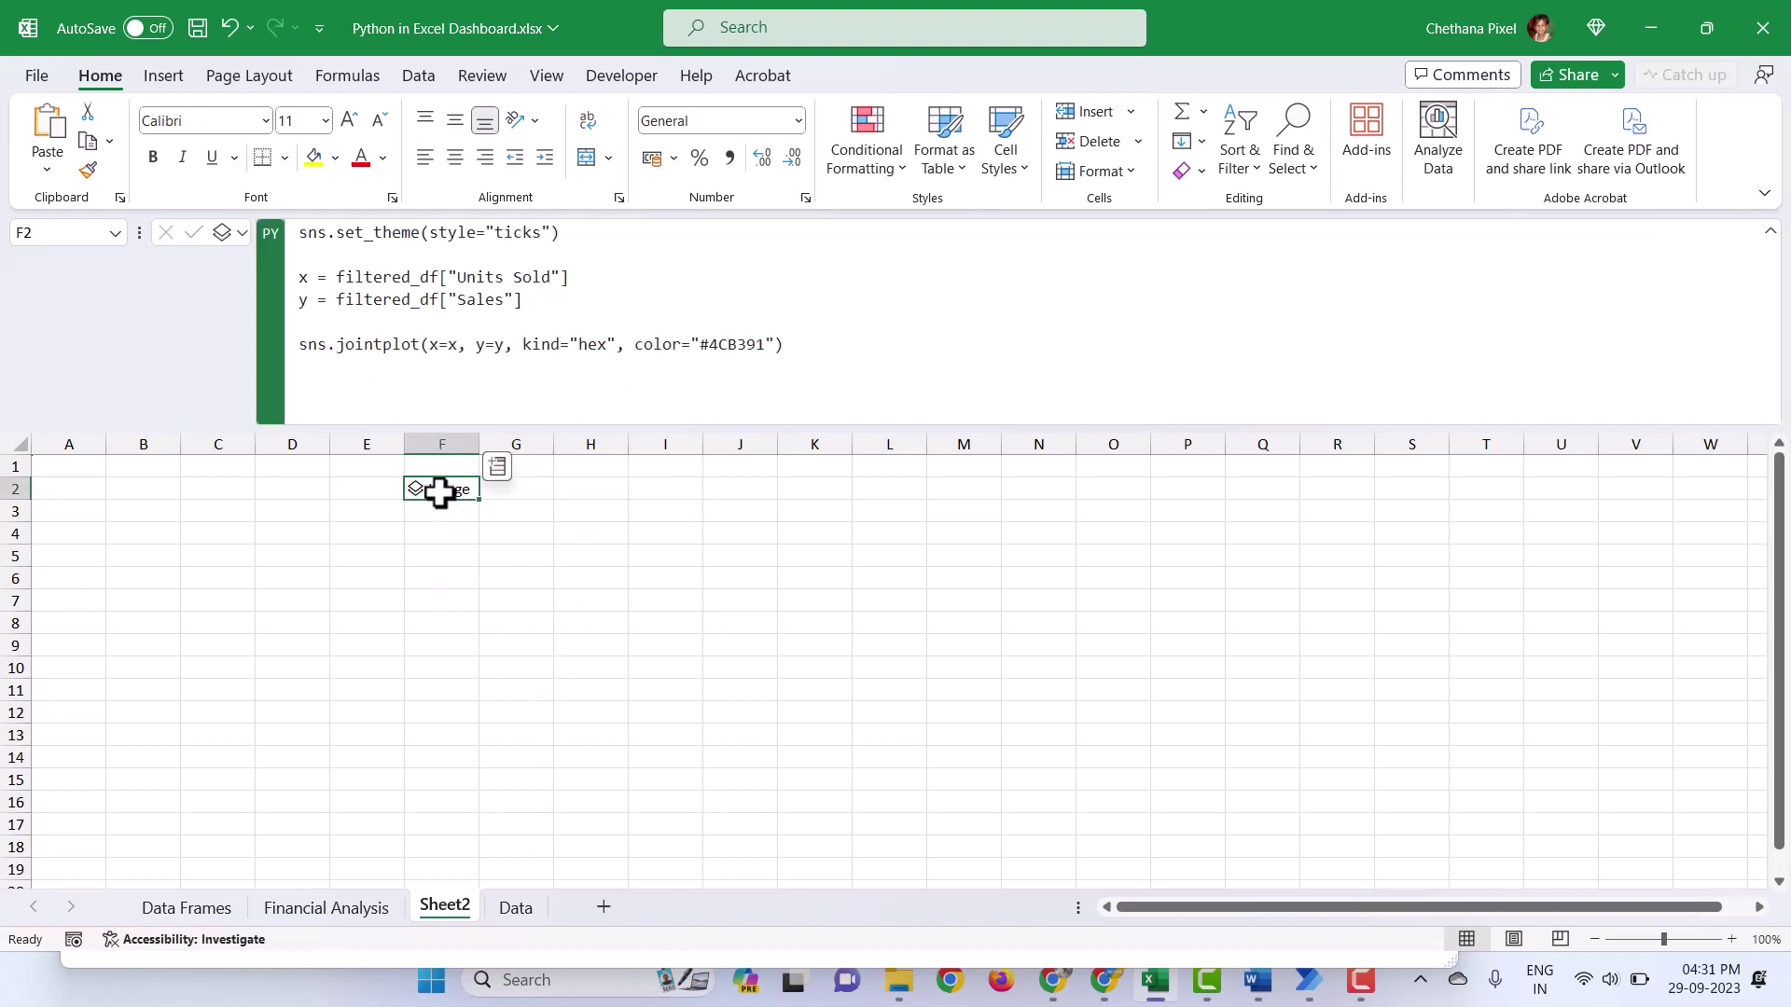
# Step: Switch F2's Python output to Excel Value and float the jointplot picture over the cells
pyautogui.rightClick(438, 492)
pyautogui.moveTo(512, 491)
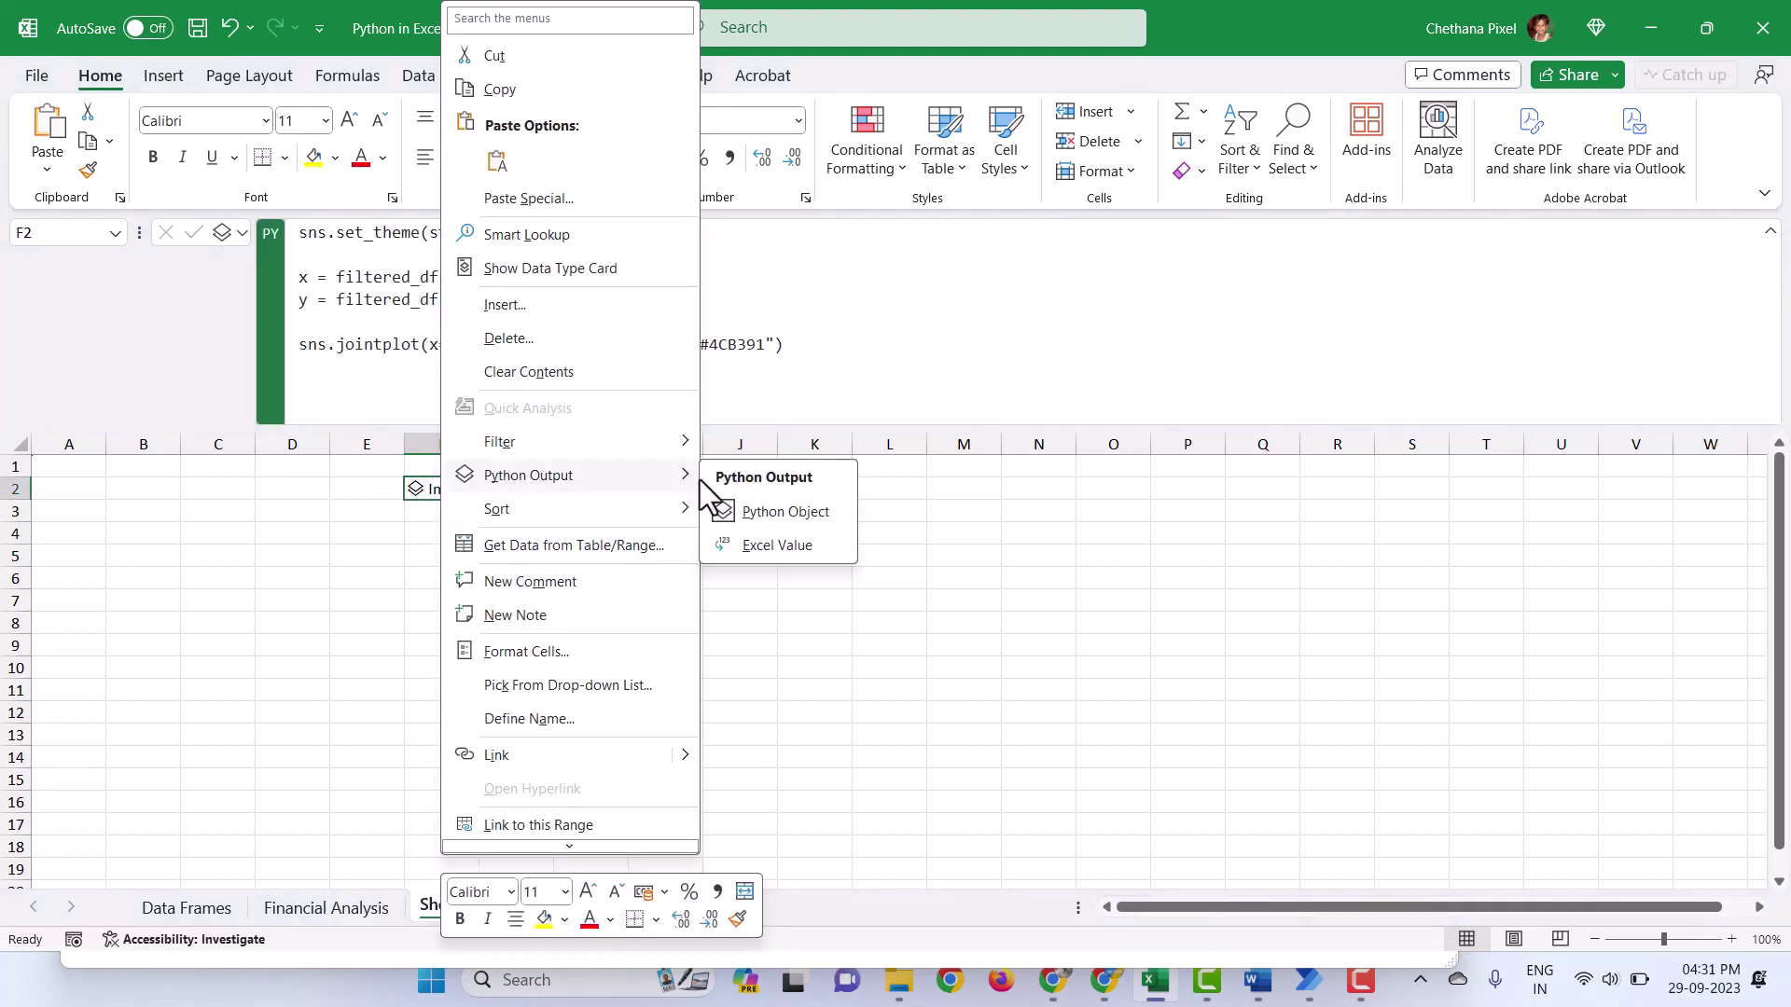
pyautogui.click(758, 550)
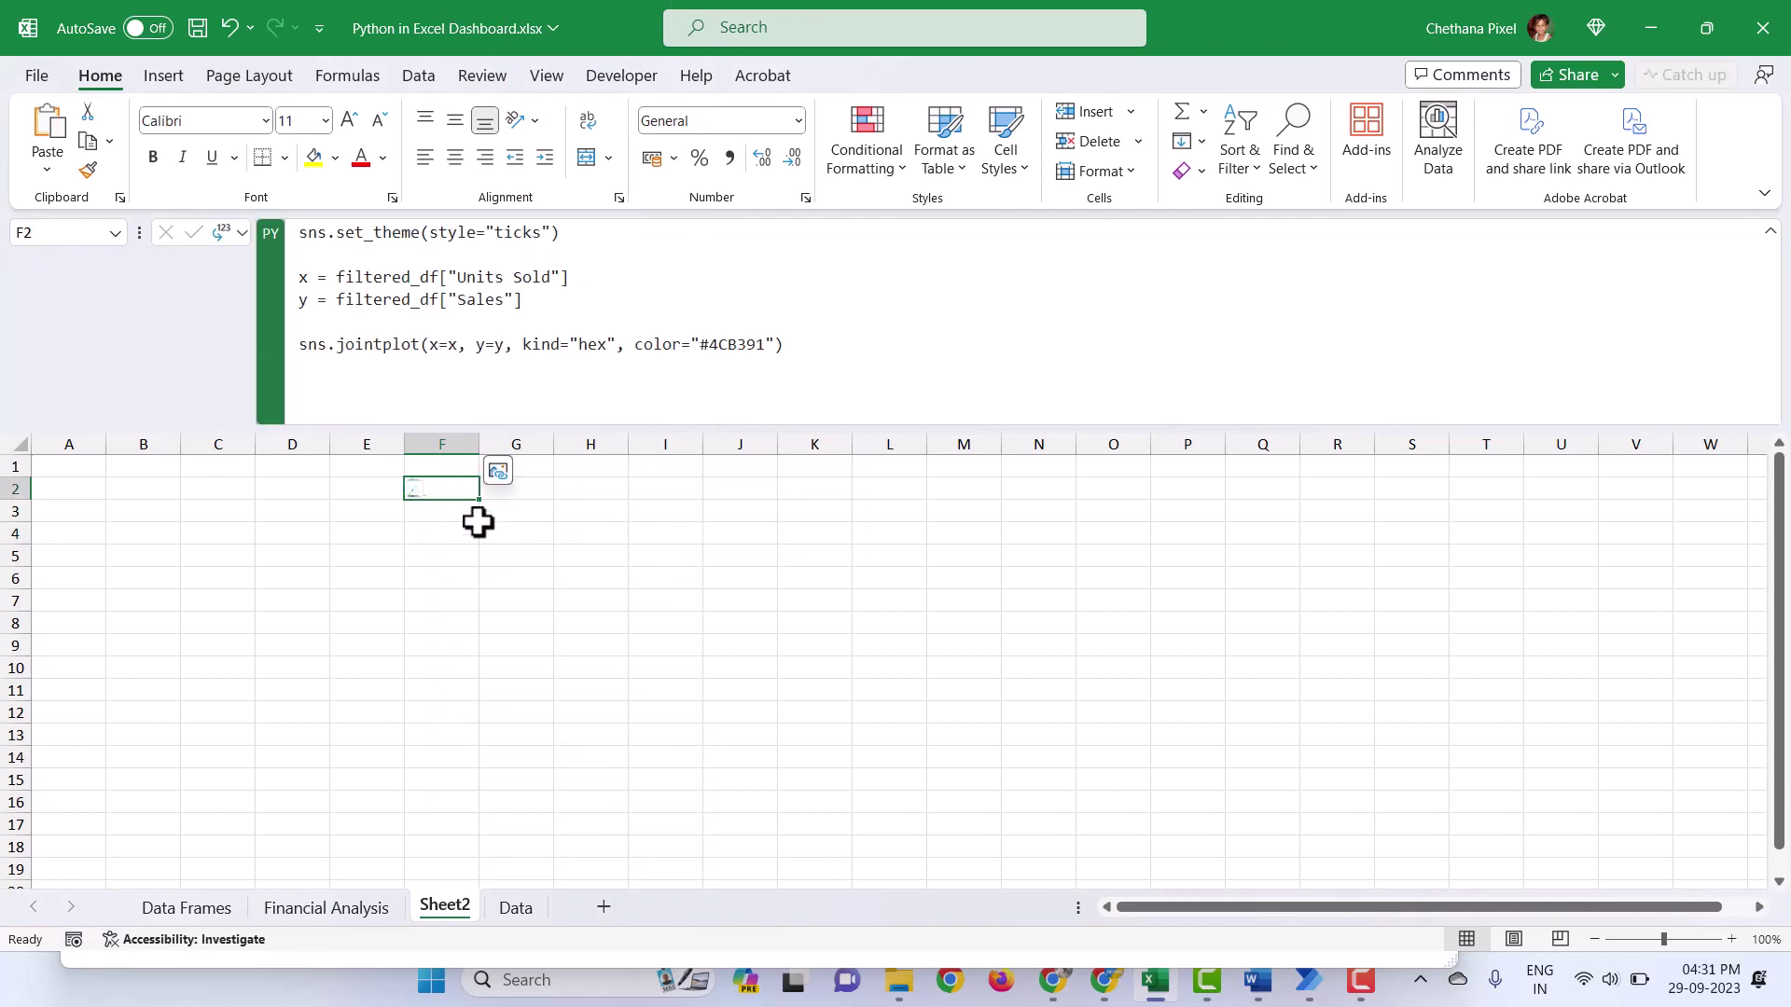
pyautogui.click(499, 472)
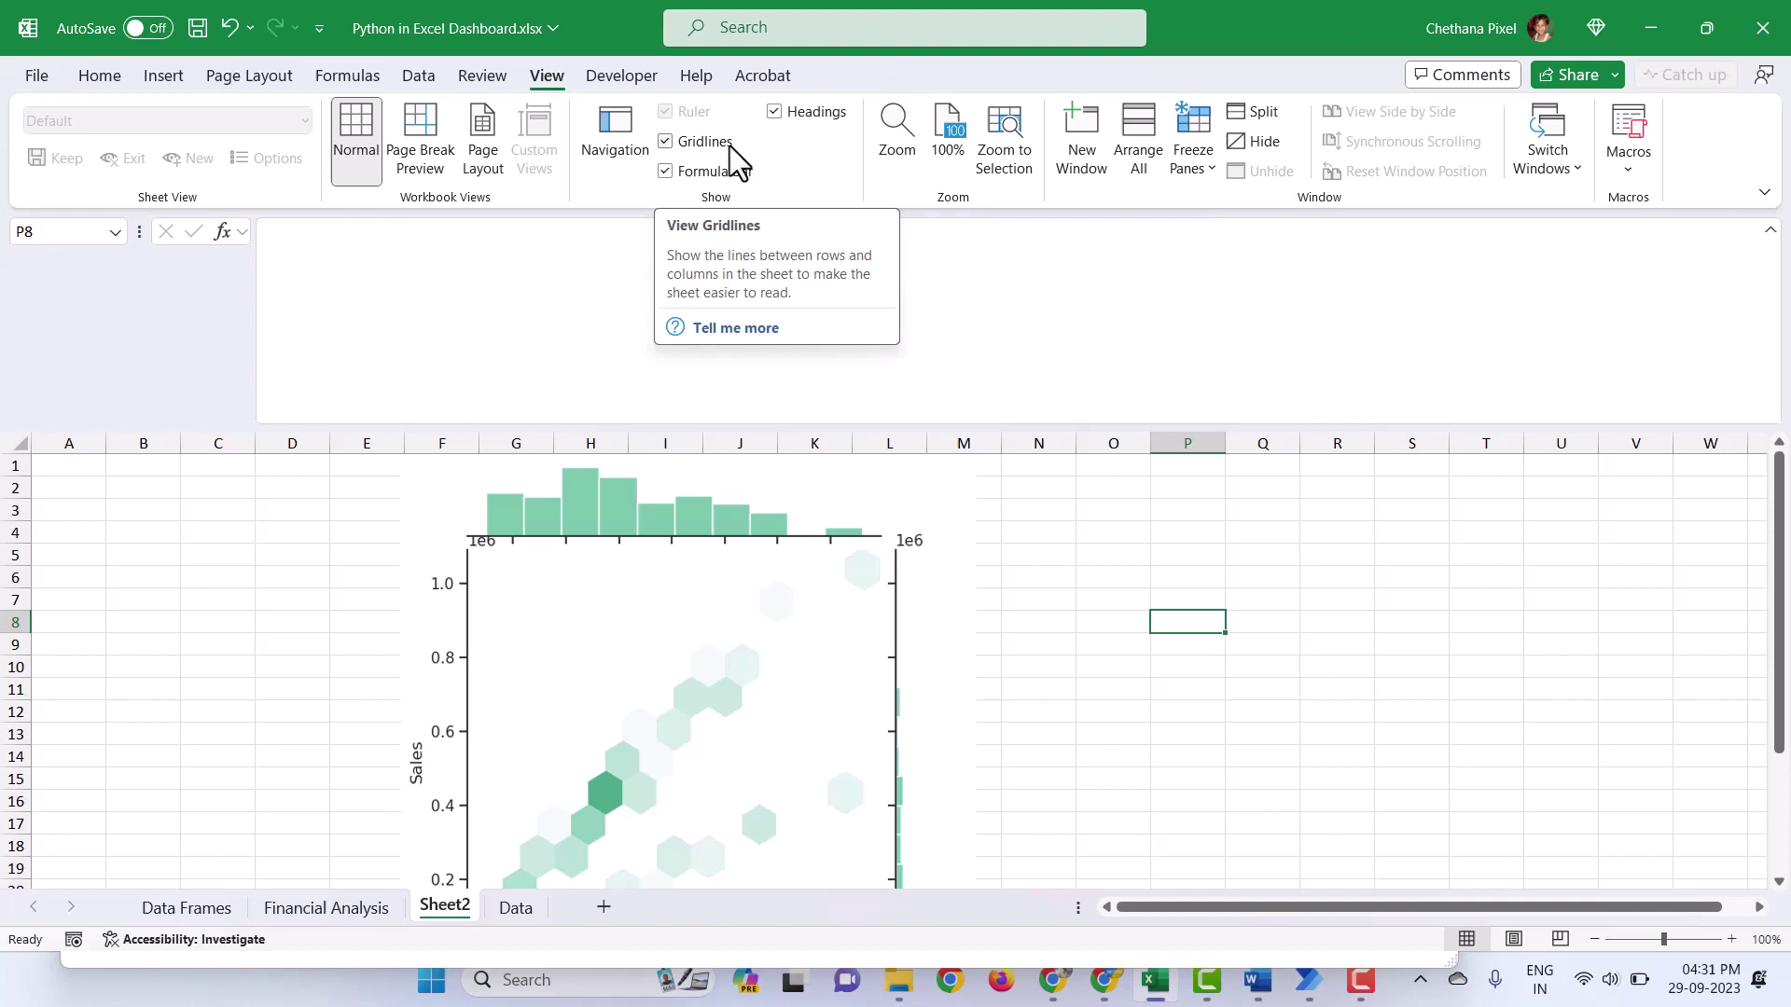
pyautogui.click(724, 143)
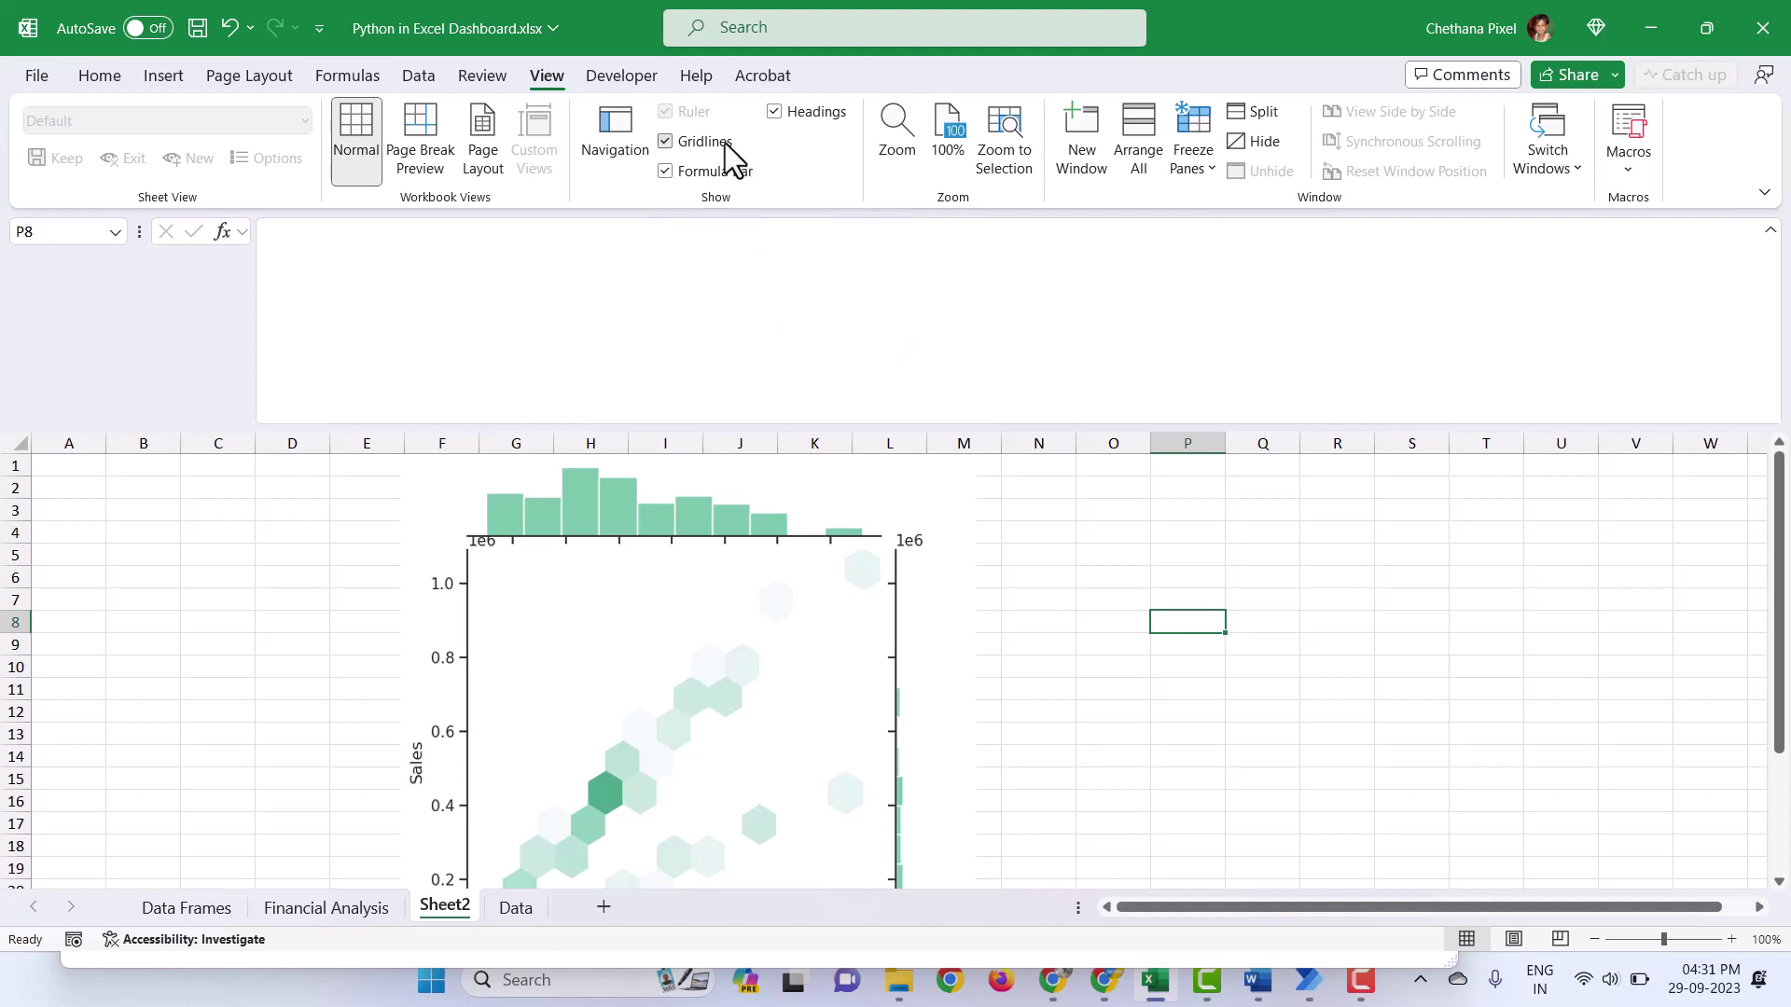
pyautogui.click(427, 494)
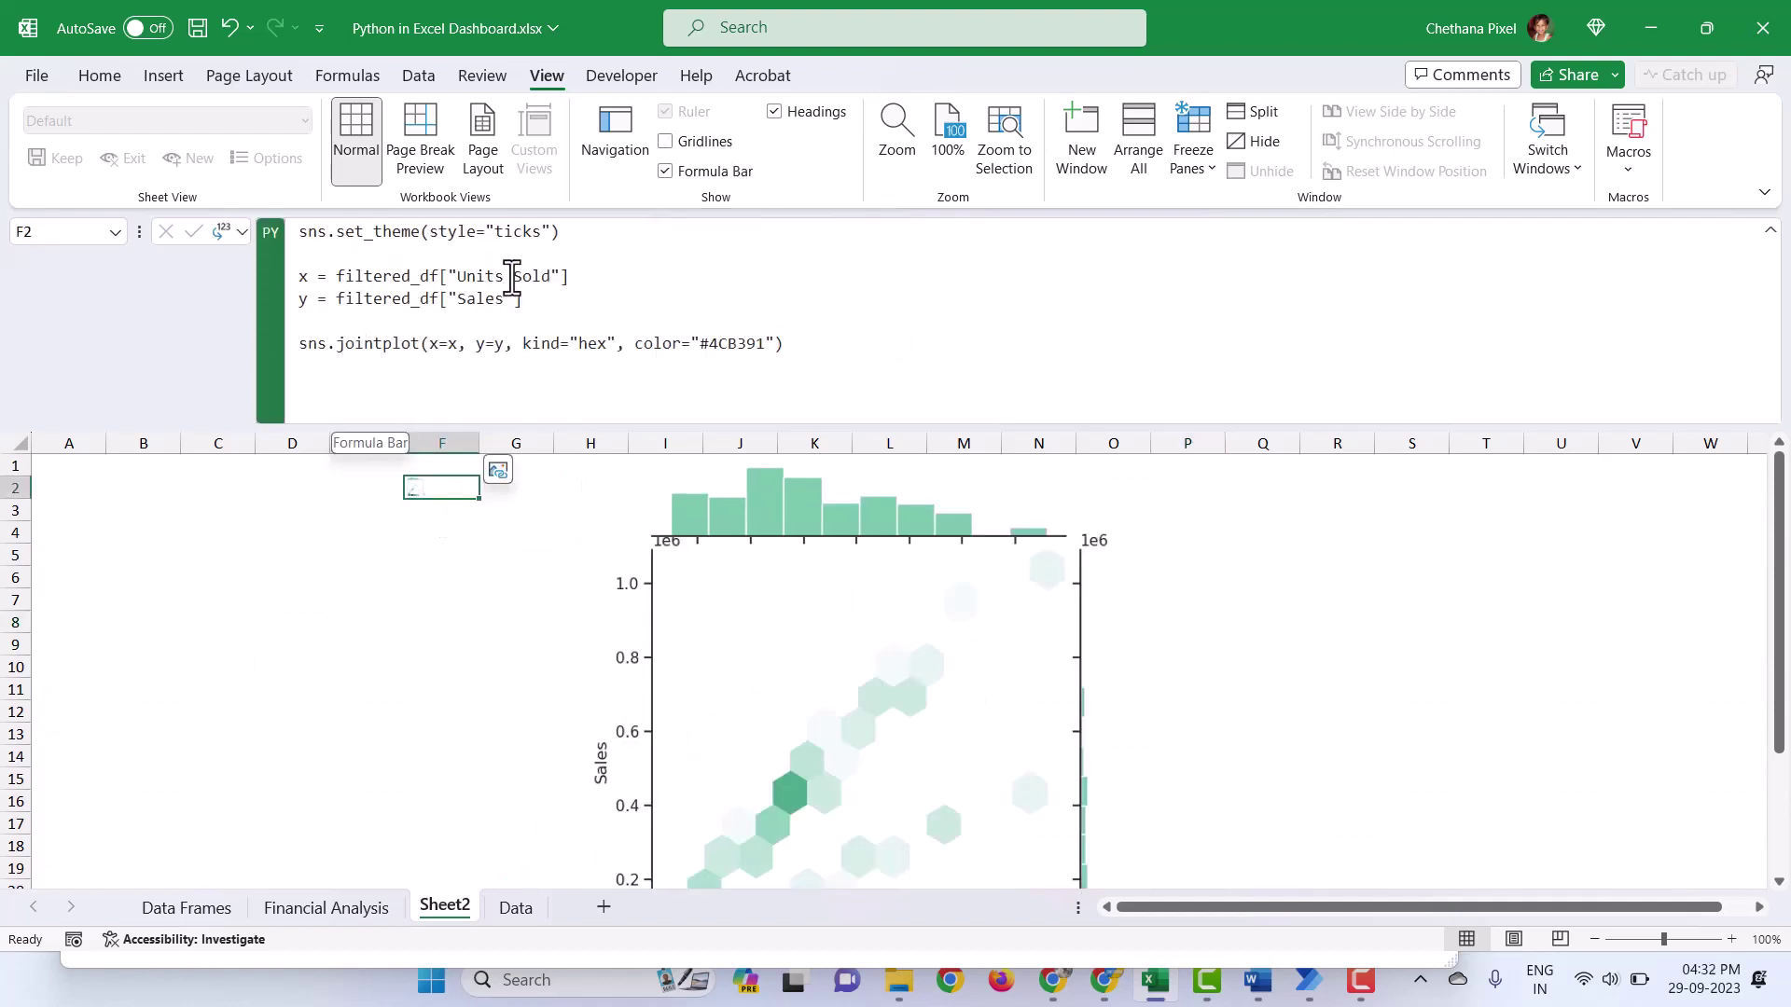
pyautogui.moveTo(460, 280); pyautogui.dragTo(503, 303)
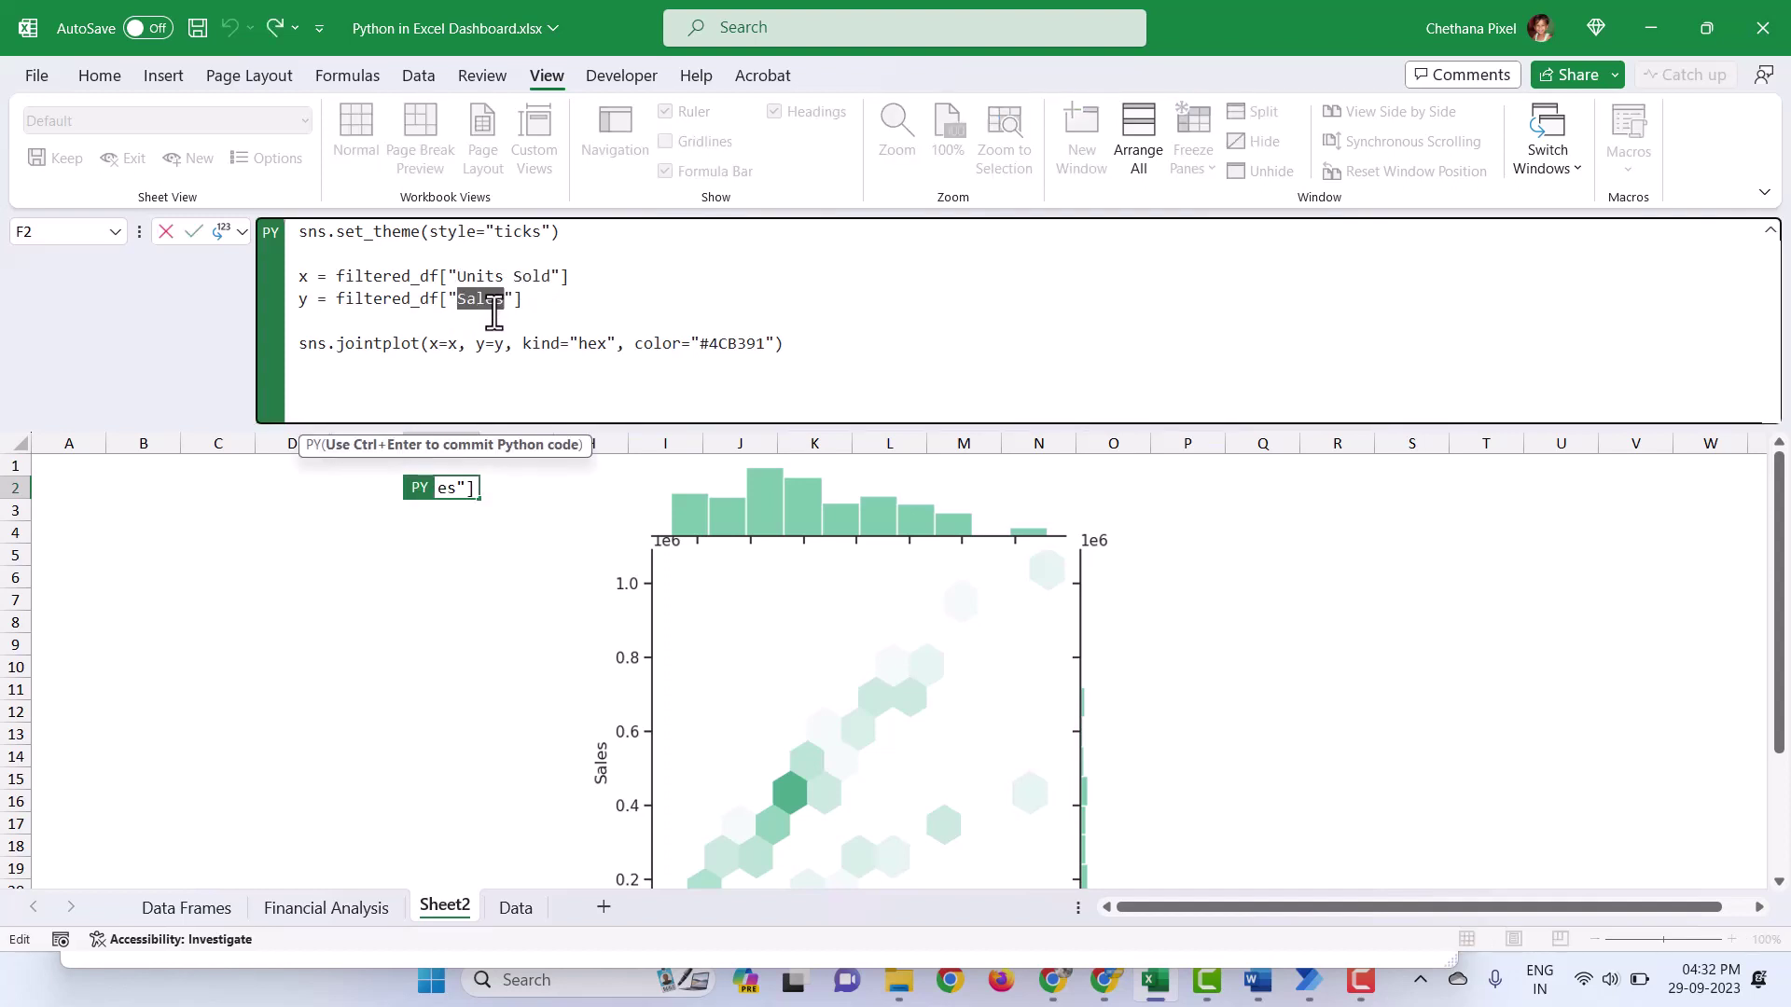
pyautogui.hotkey('ctrl', 'Return')
pyautogui.click(233, 509)
pyautogui.hotkey('alt', 'd')
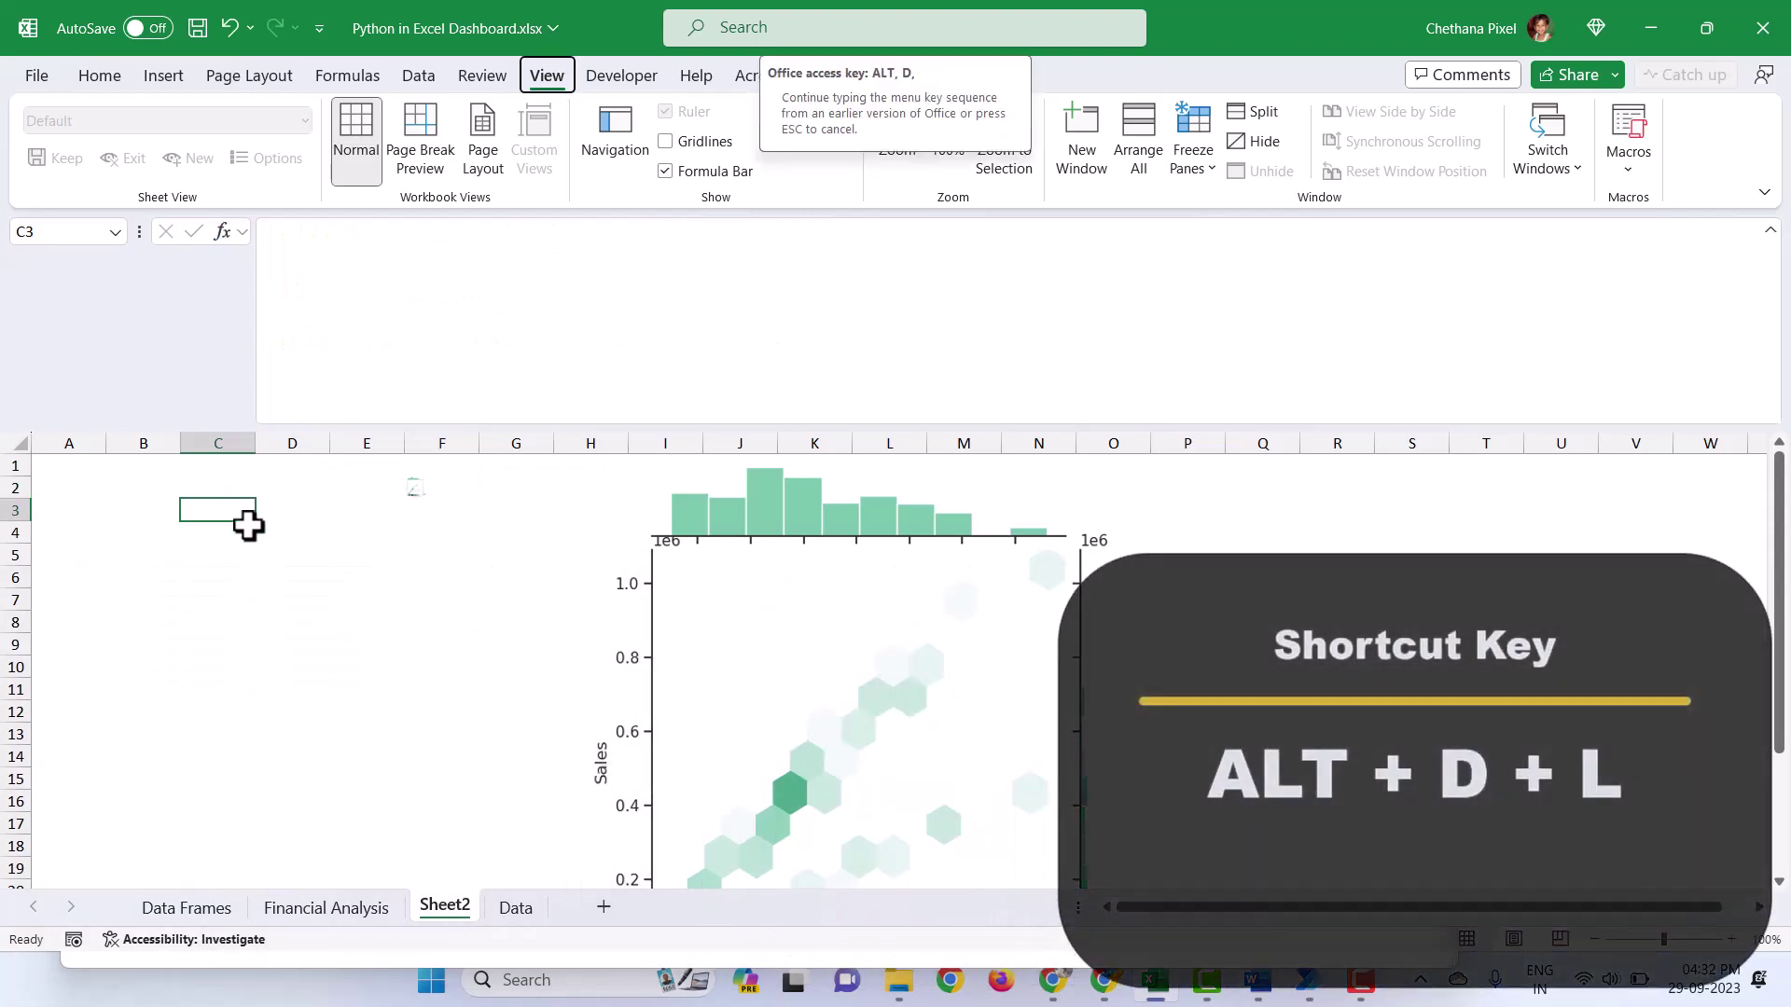
# Step: Give C3 List validation with source =Data!$A$1:$N$1, the Data sheet header row
pyautogui.press('l')
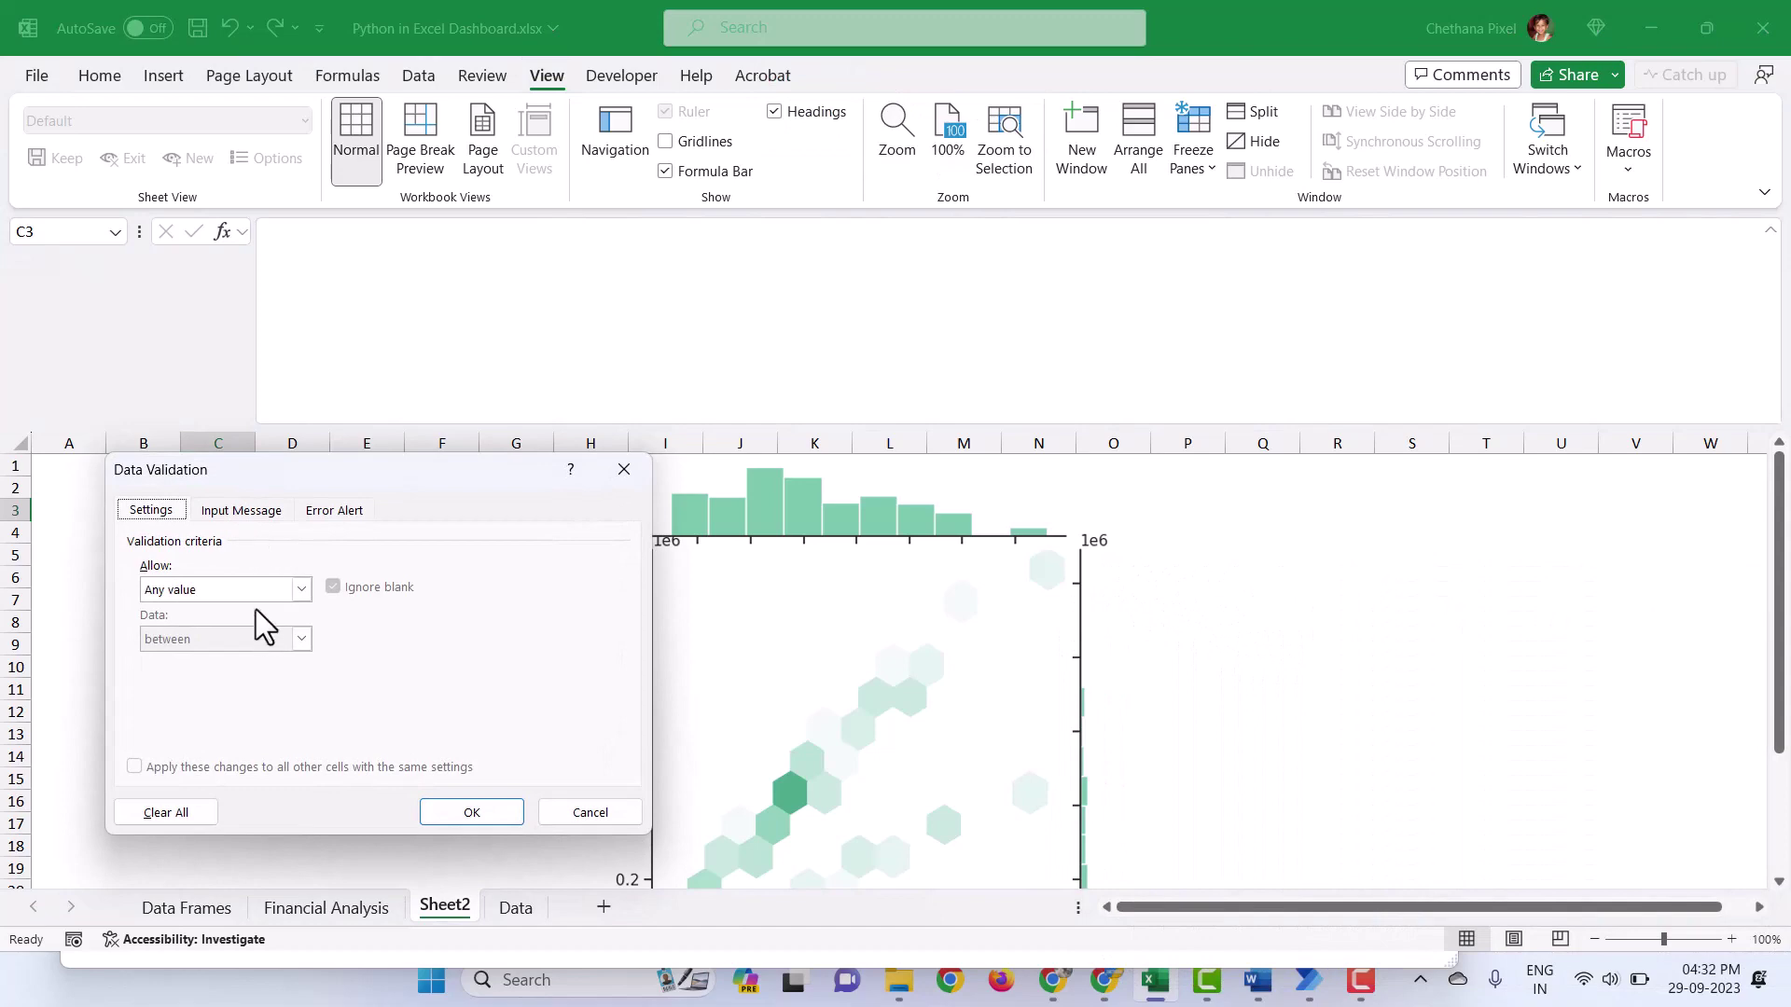
pyautogui.click(254, 591)
pyautogui.click(200, 659)
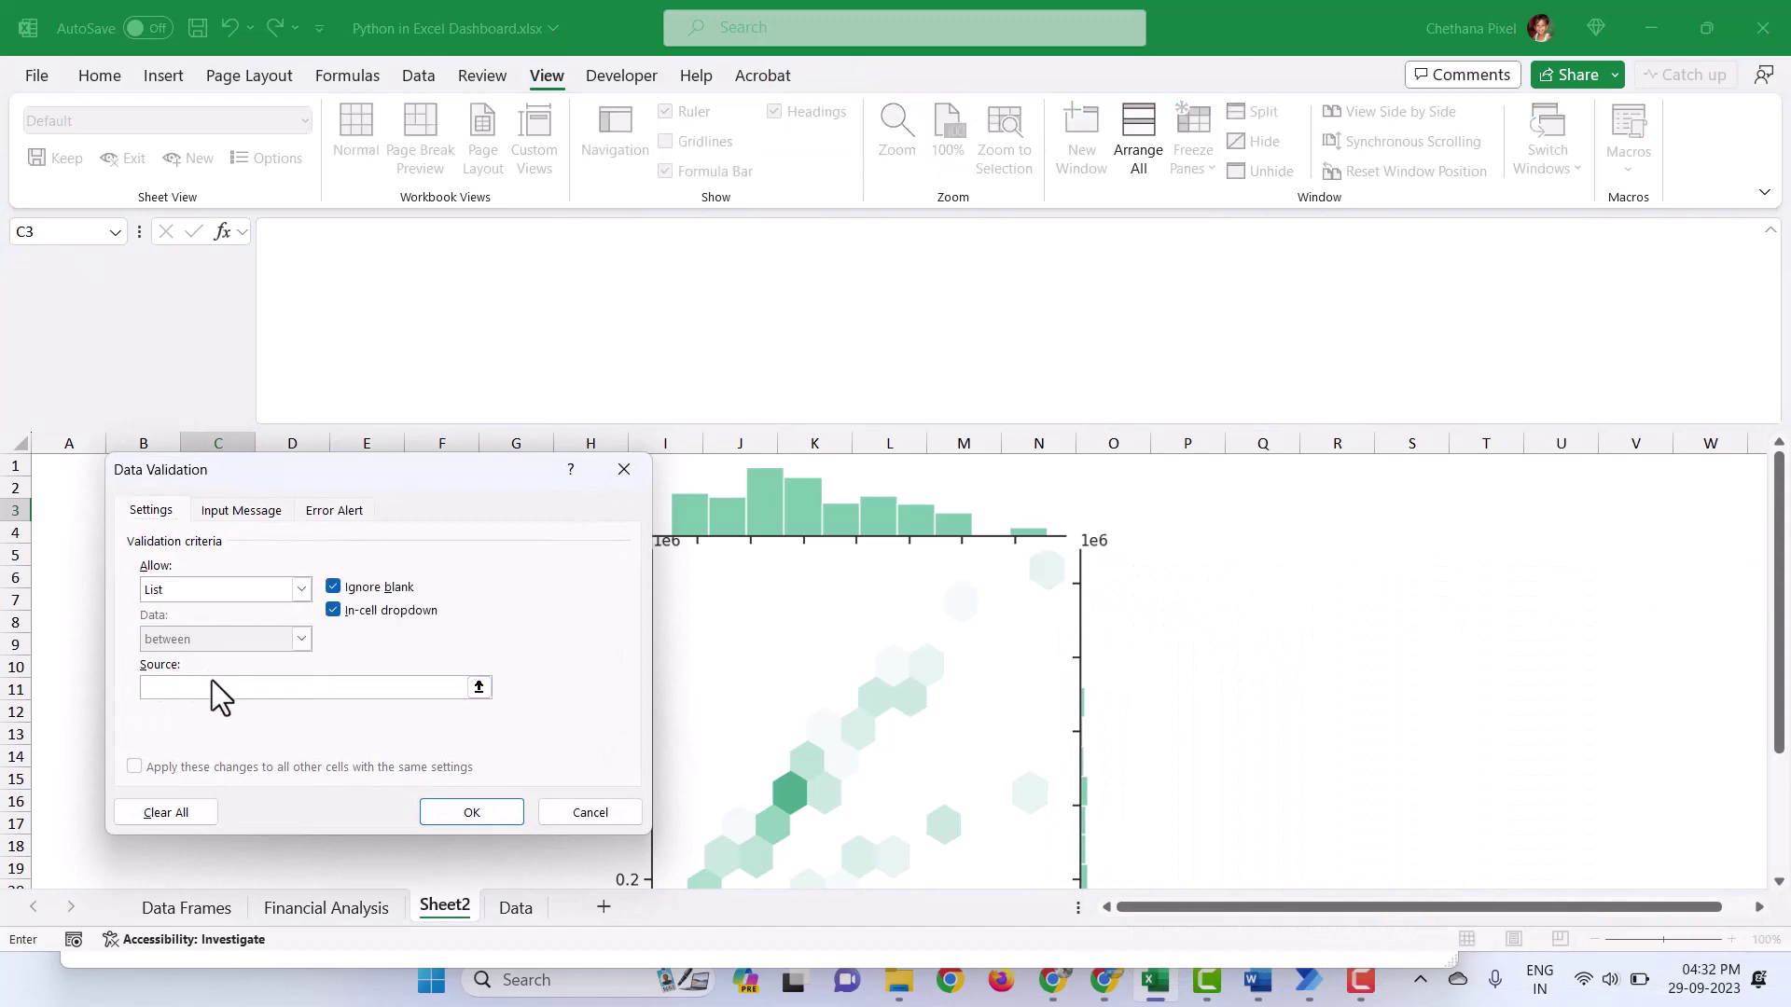
pyautogui.click(522, 910)
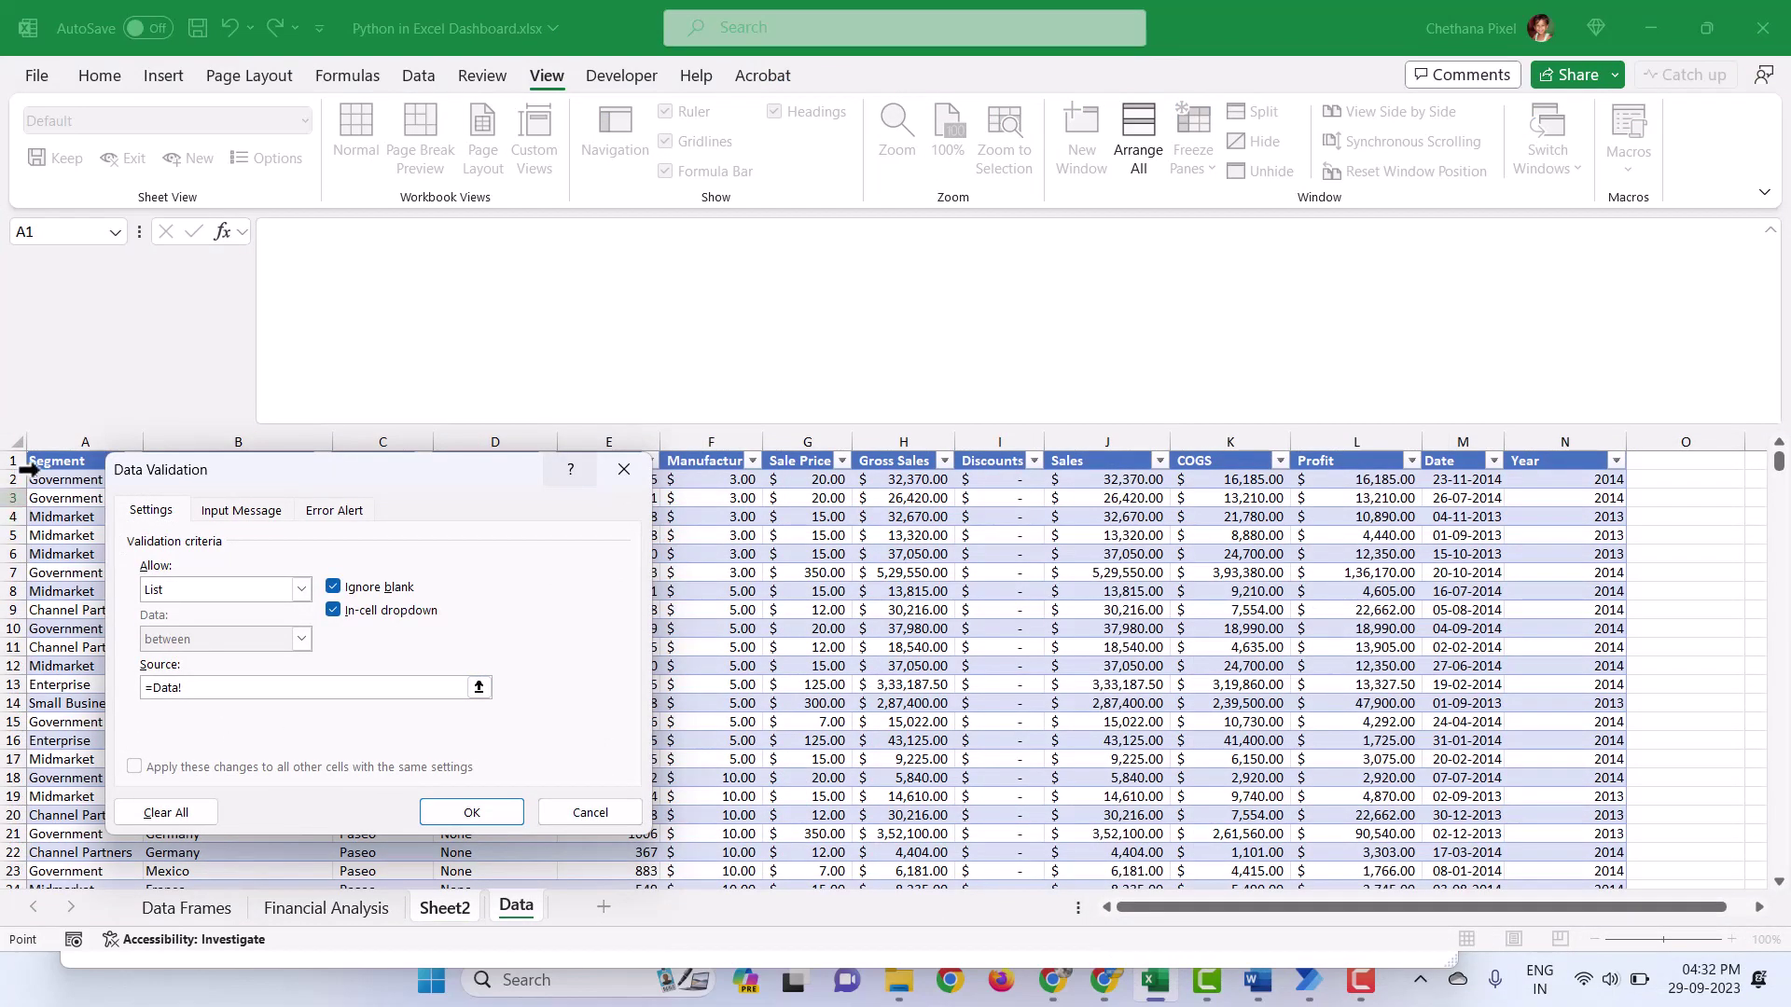
pyautogui.click(18, 464)
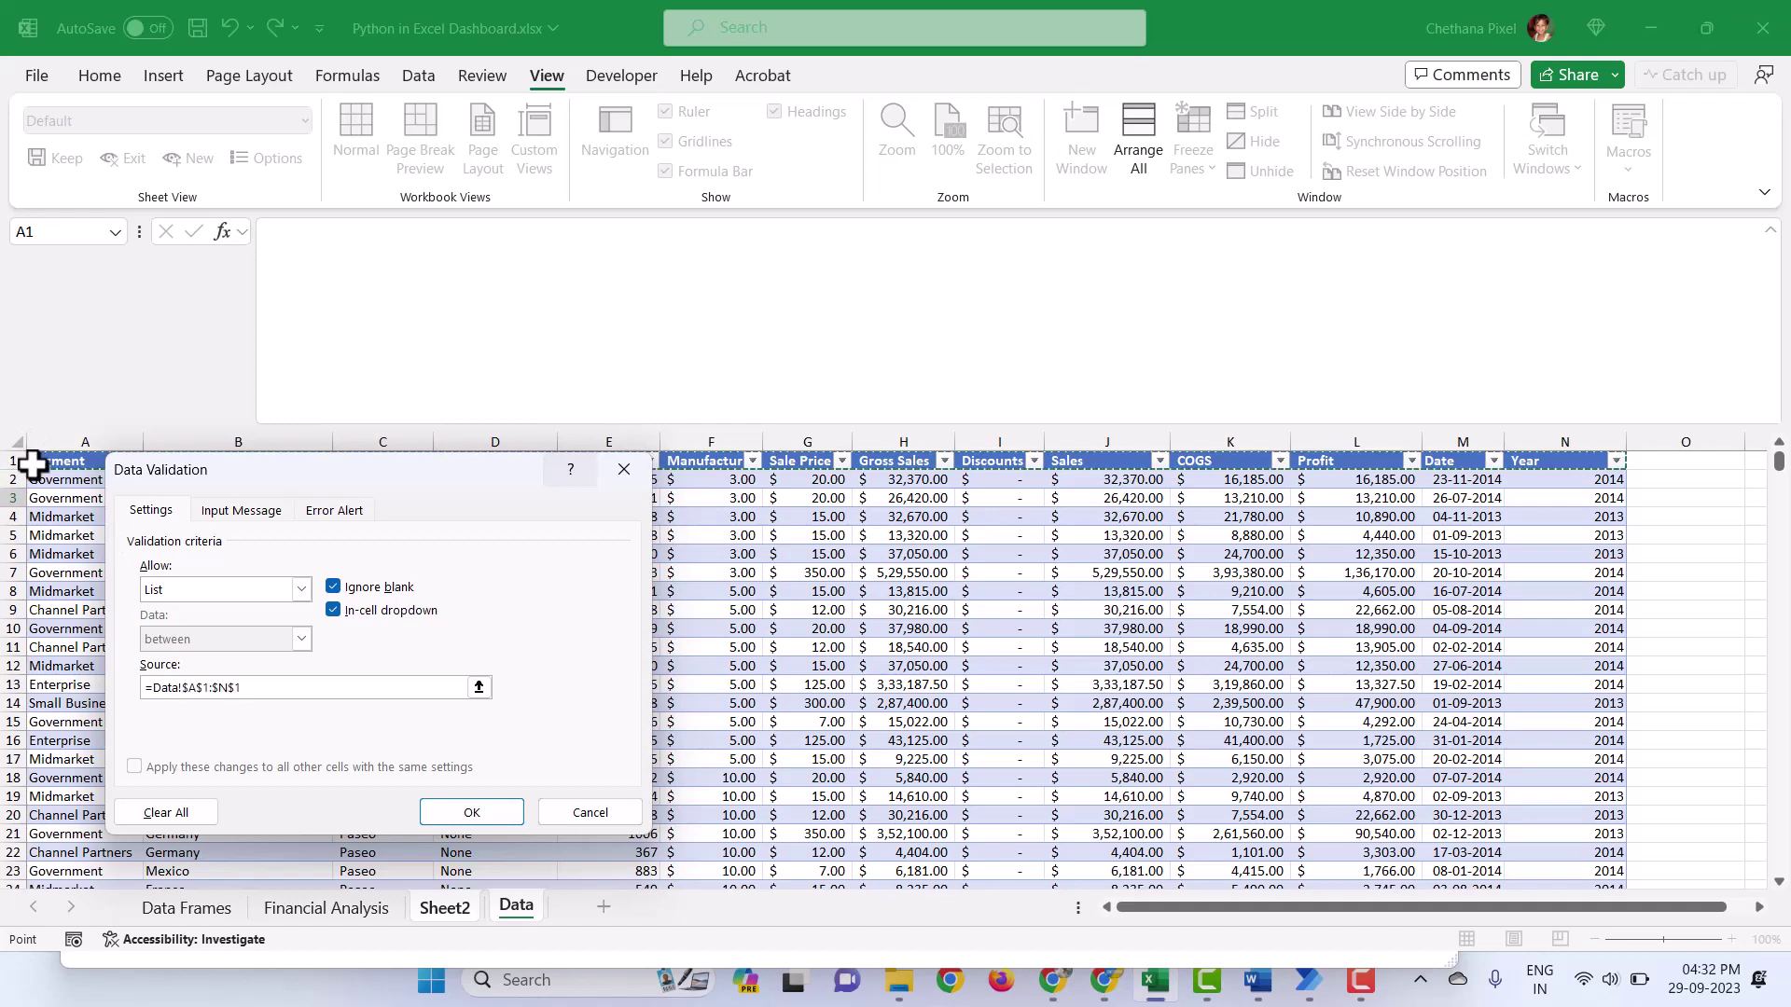
pyautogui.click(475, 821)
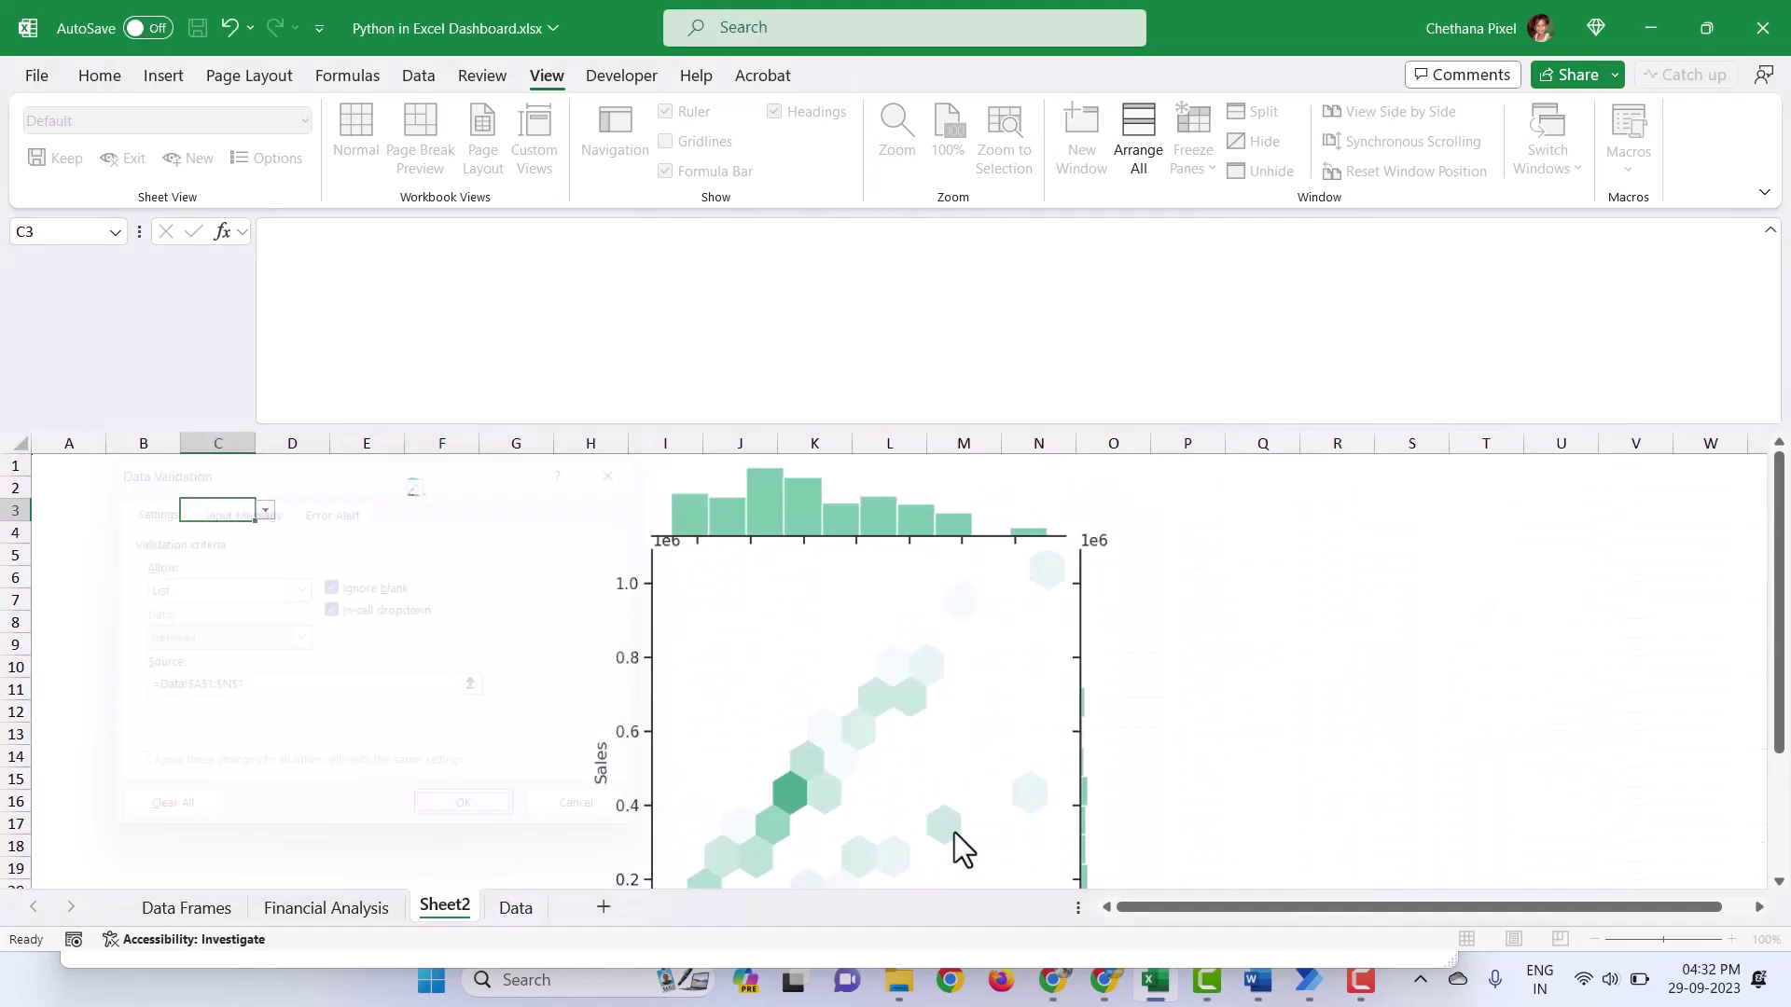
# Step: Copy the dropdown into C4 and label B3 'x-axis' and B4 'y-axis'
pyautogui.click(221, 540)
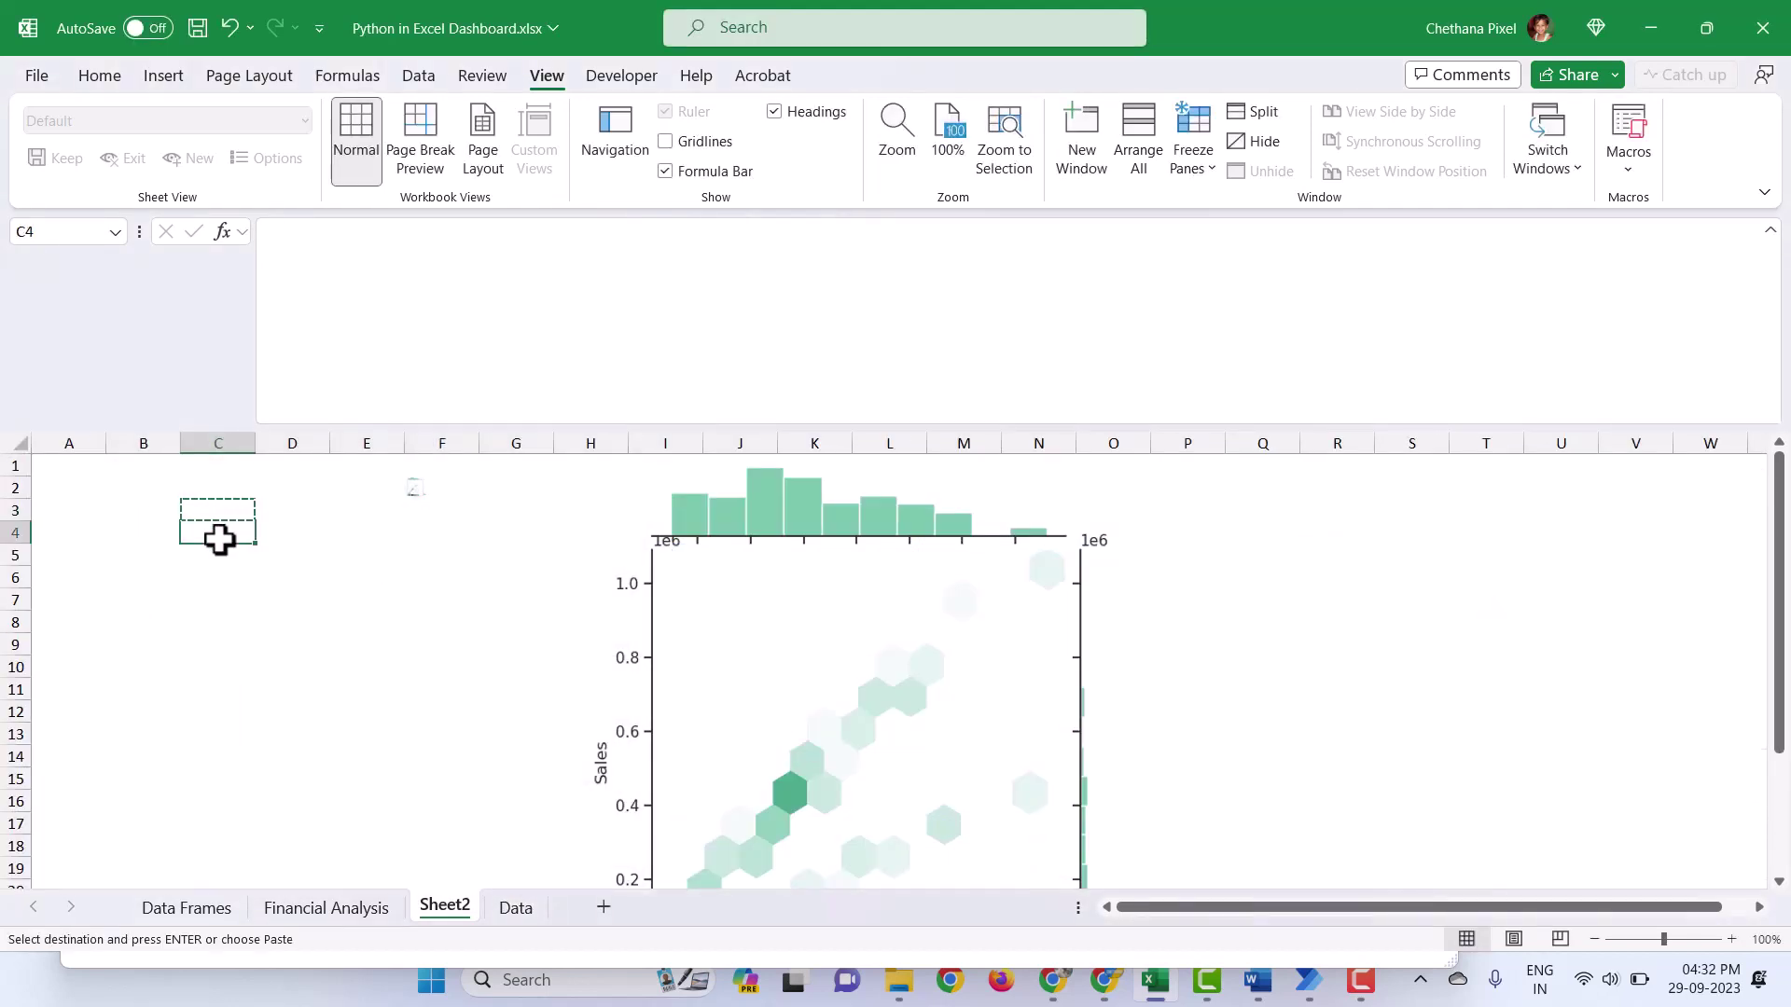
pyautogui.click(154, 511)
pyautogui.write('x-axis')
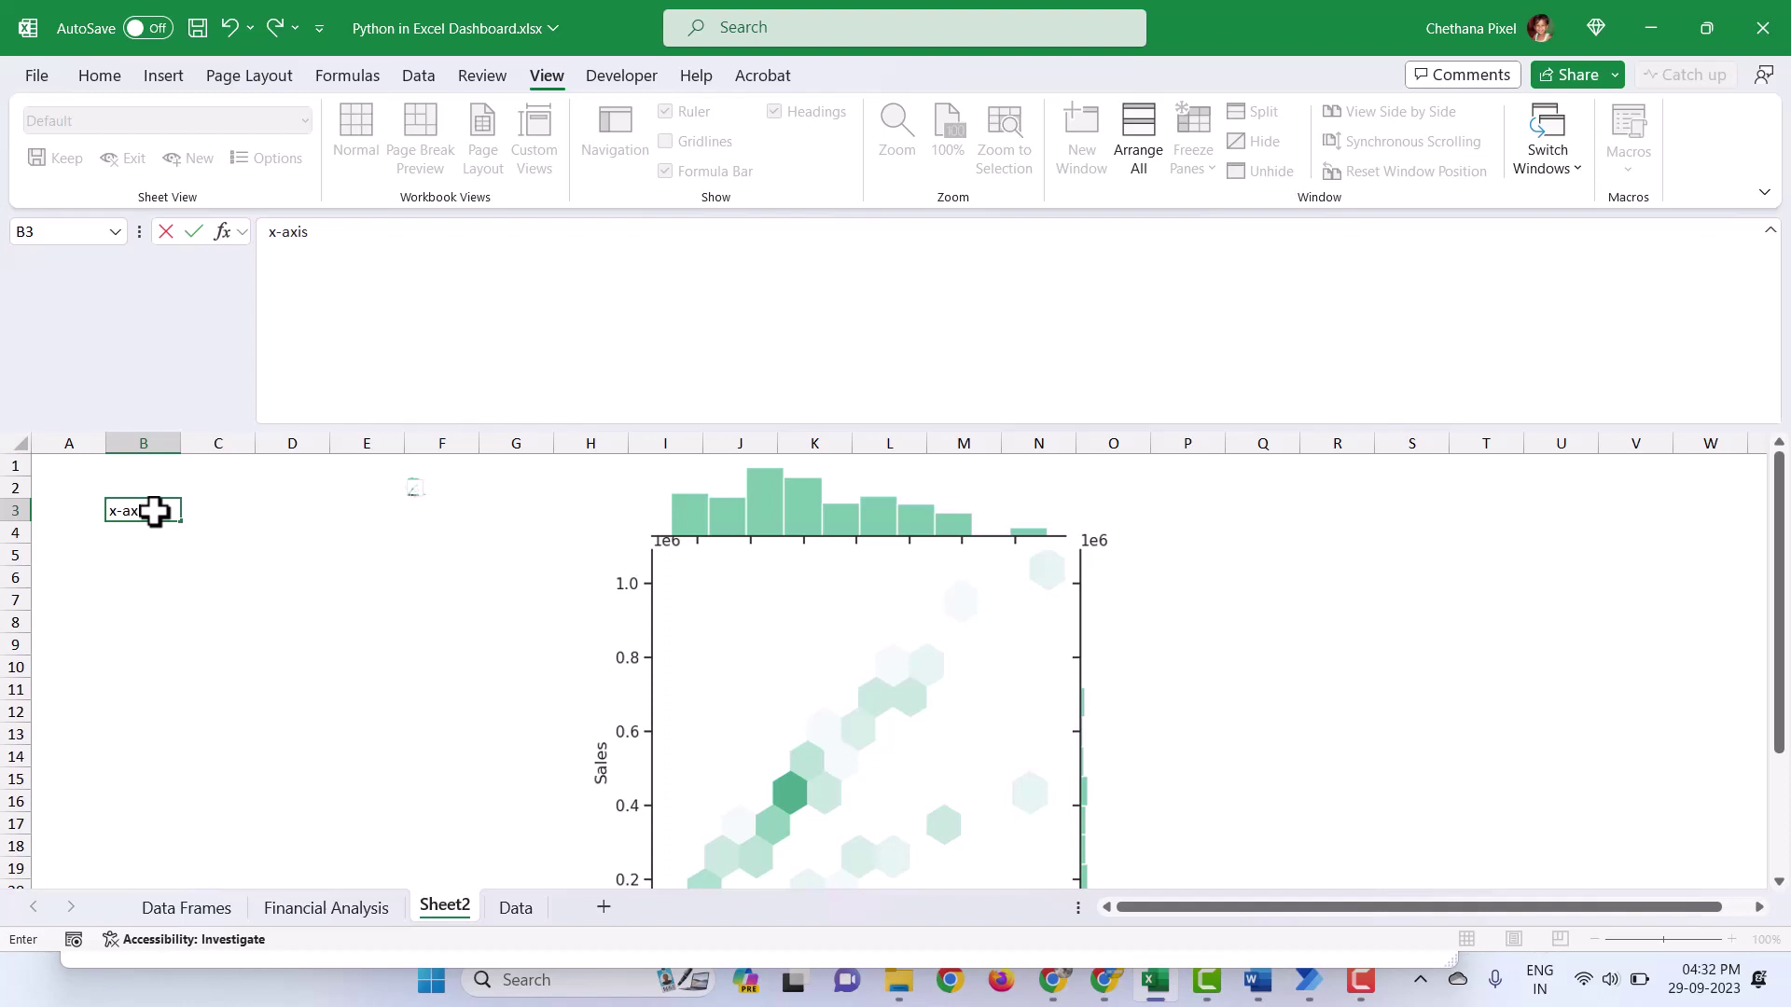
pyautogui.press('Return')
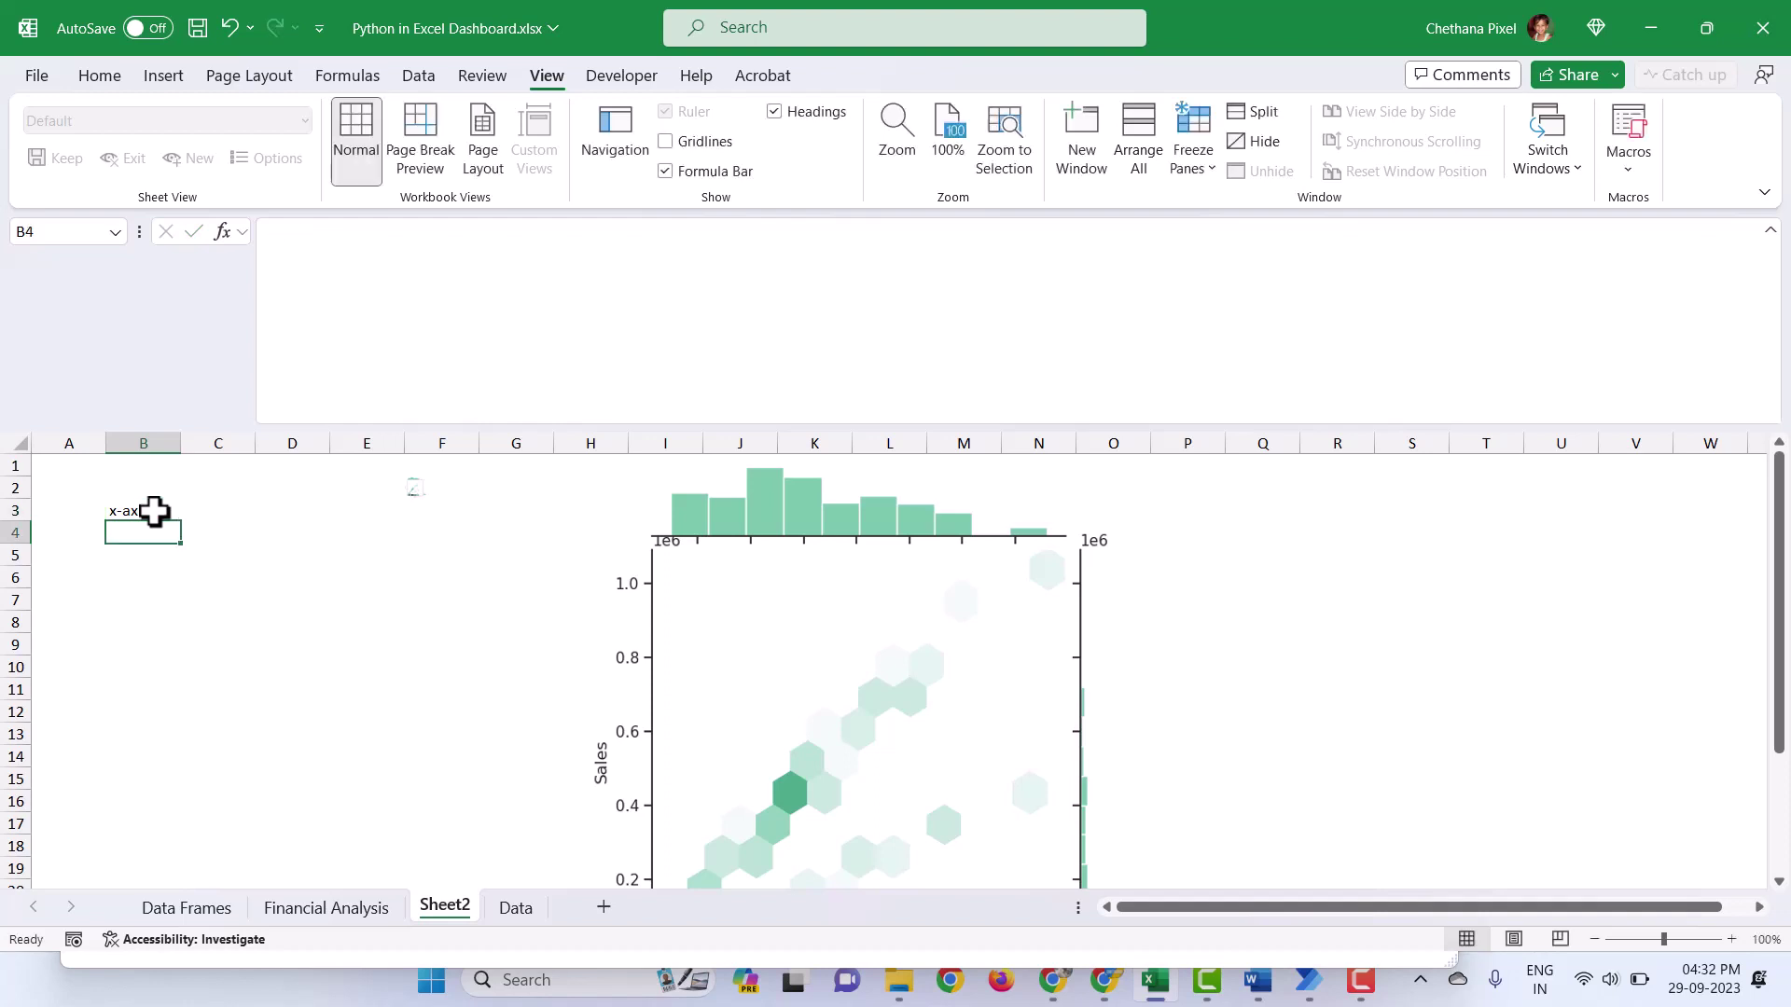
pyautogui.write('y-axis')
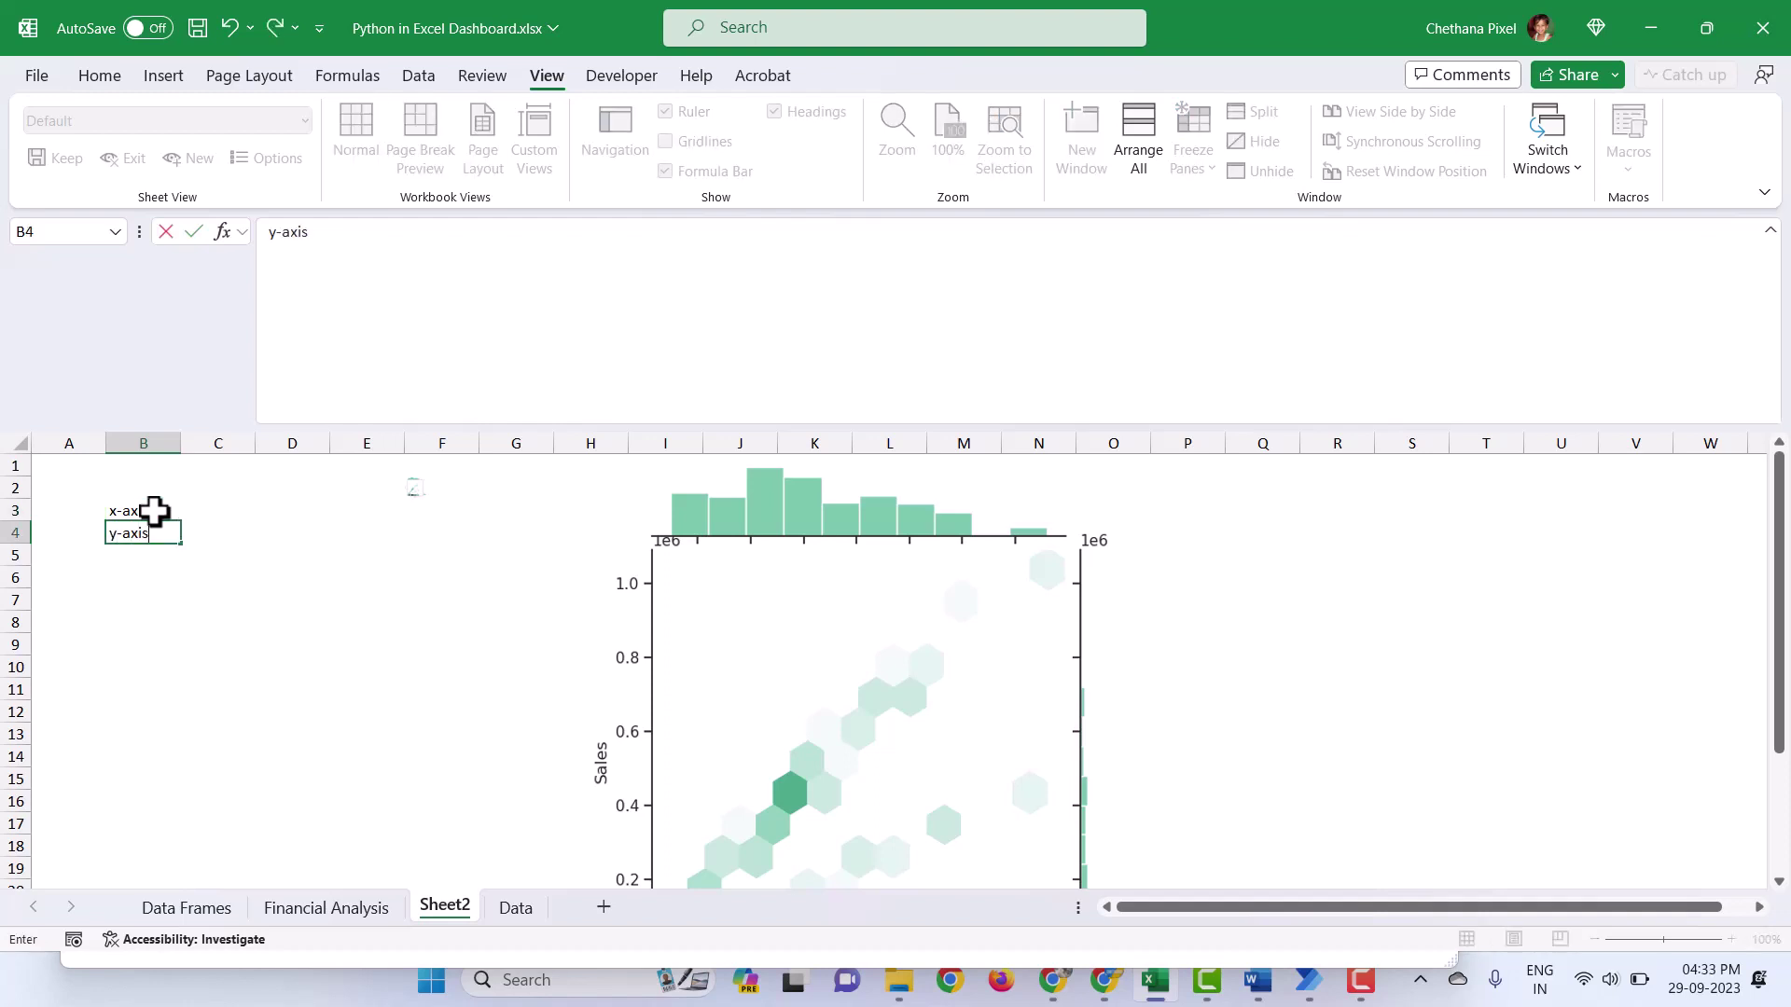
pyautogui.click(200, 510)
# Step: Pick Units Sold in C3's dropdown and Sales in C4's dropdown
pyautogui.click(266, 510)
pyautogui.scroll(-1, 322, 662)
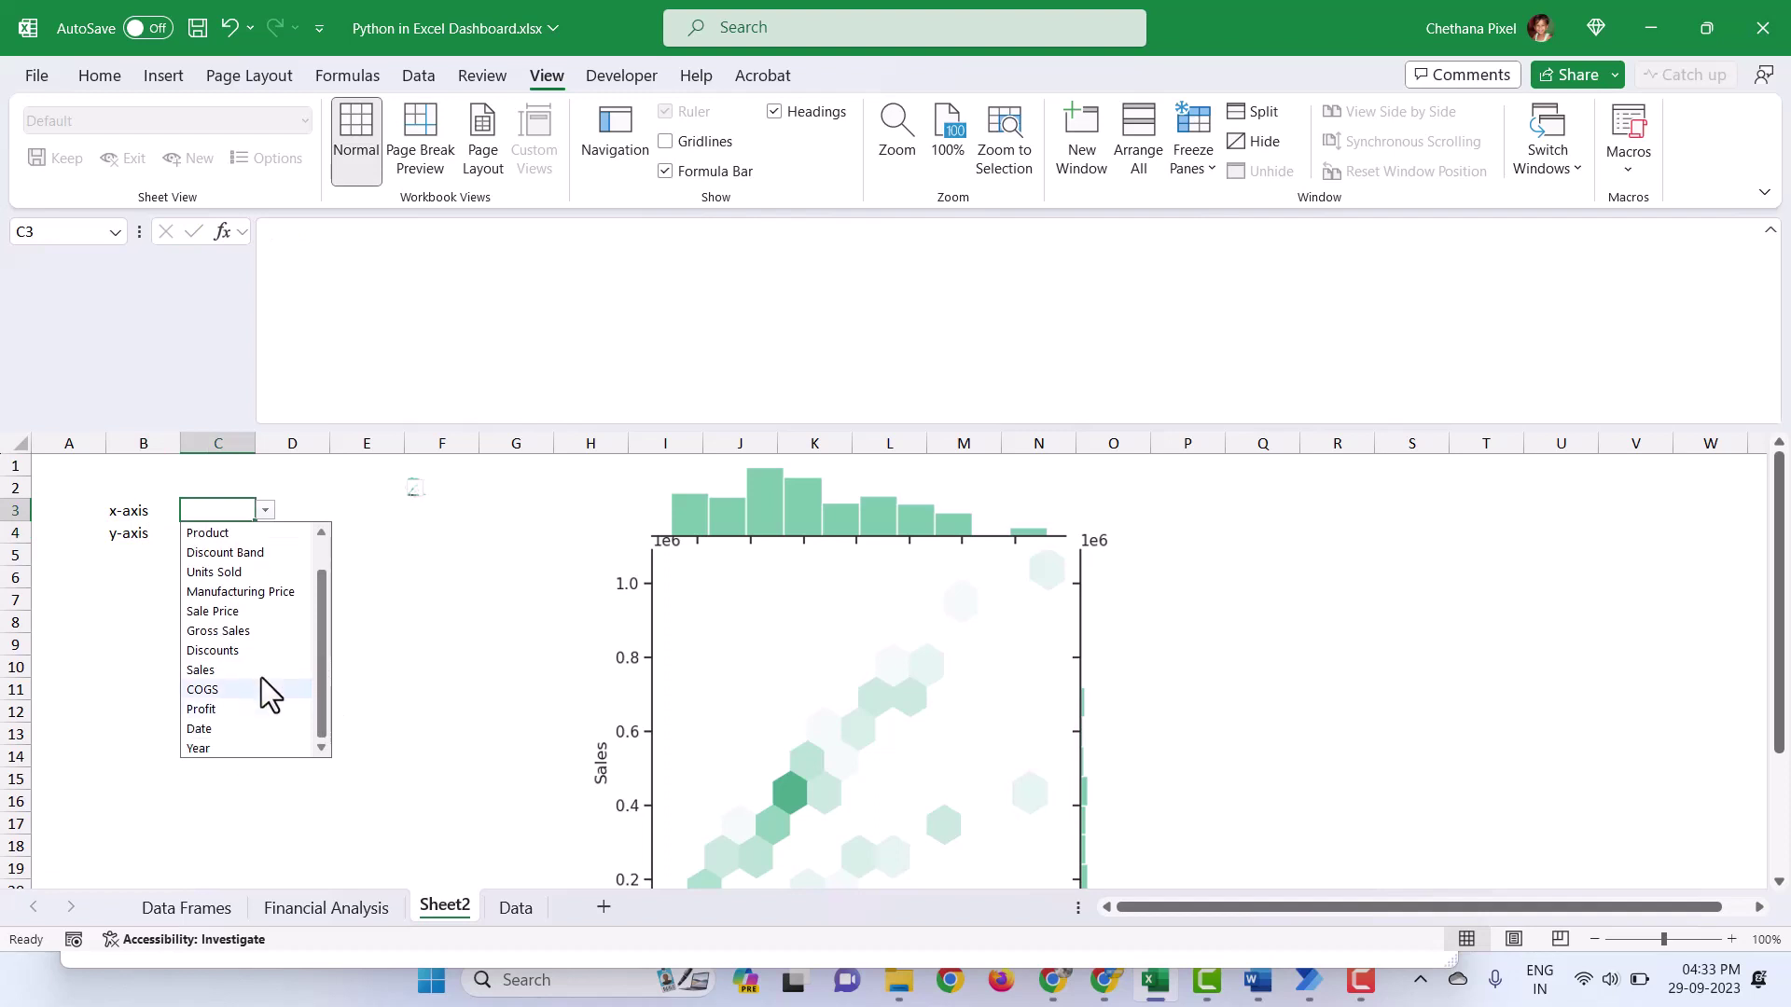
pyautogui.click(241, 572)
pyautogui.click(219, 532)
pyautogui.click(266, 533)
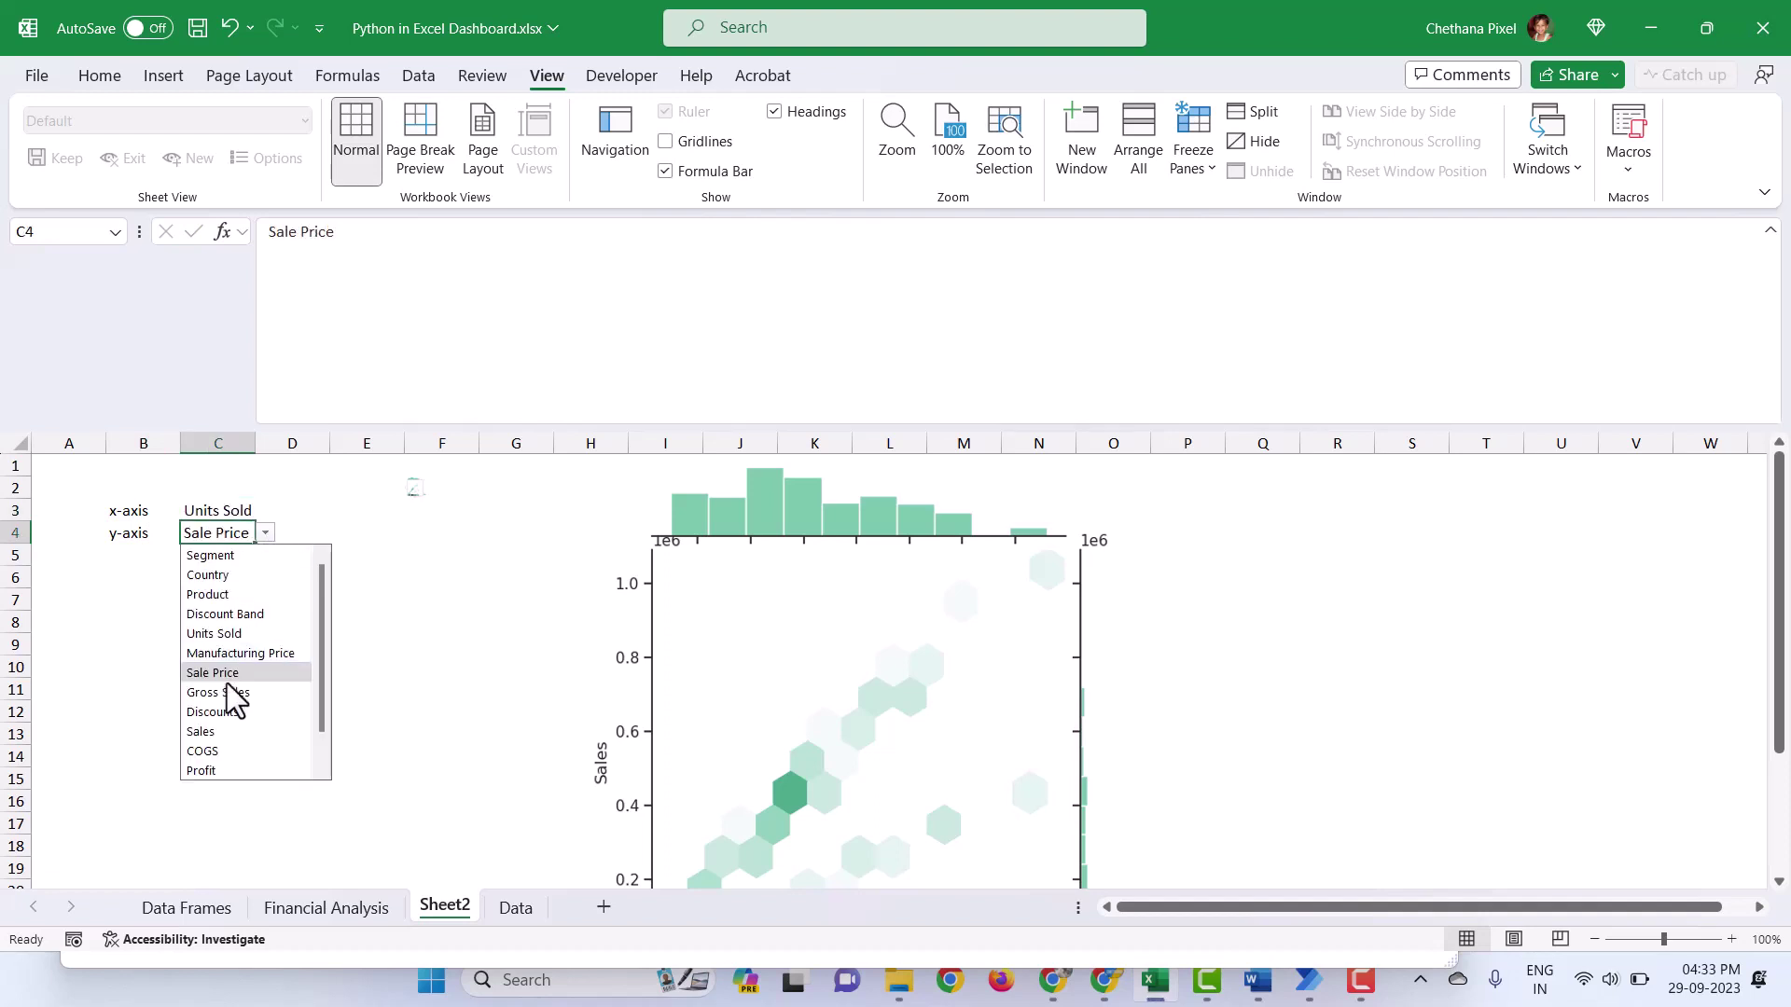
pyautogui.click(207, 735)
pyautogui.click(403, 637)
# Step: Check the axis cells C3:C4, then open F2's Python code for editing
pyautogui.click(410, 487)
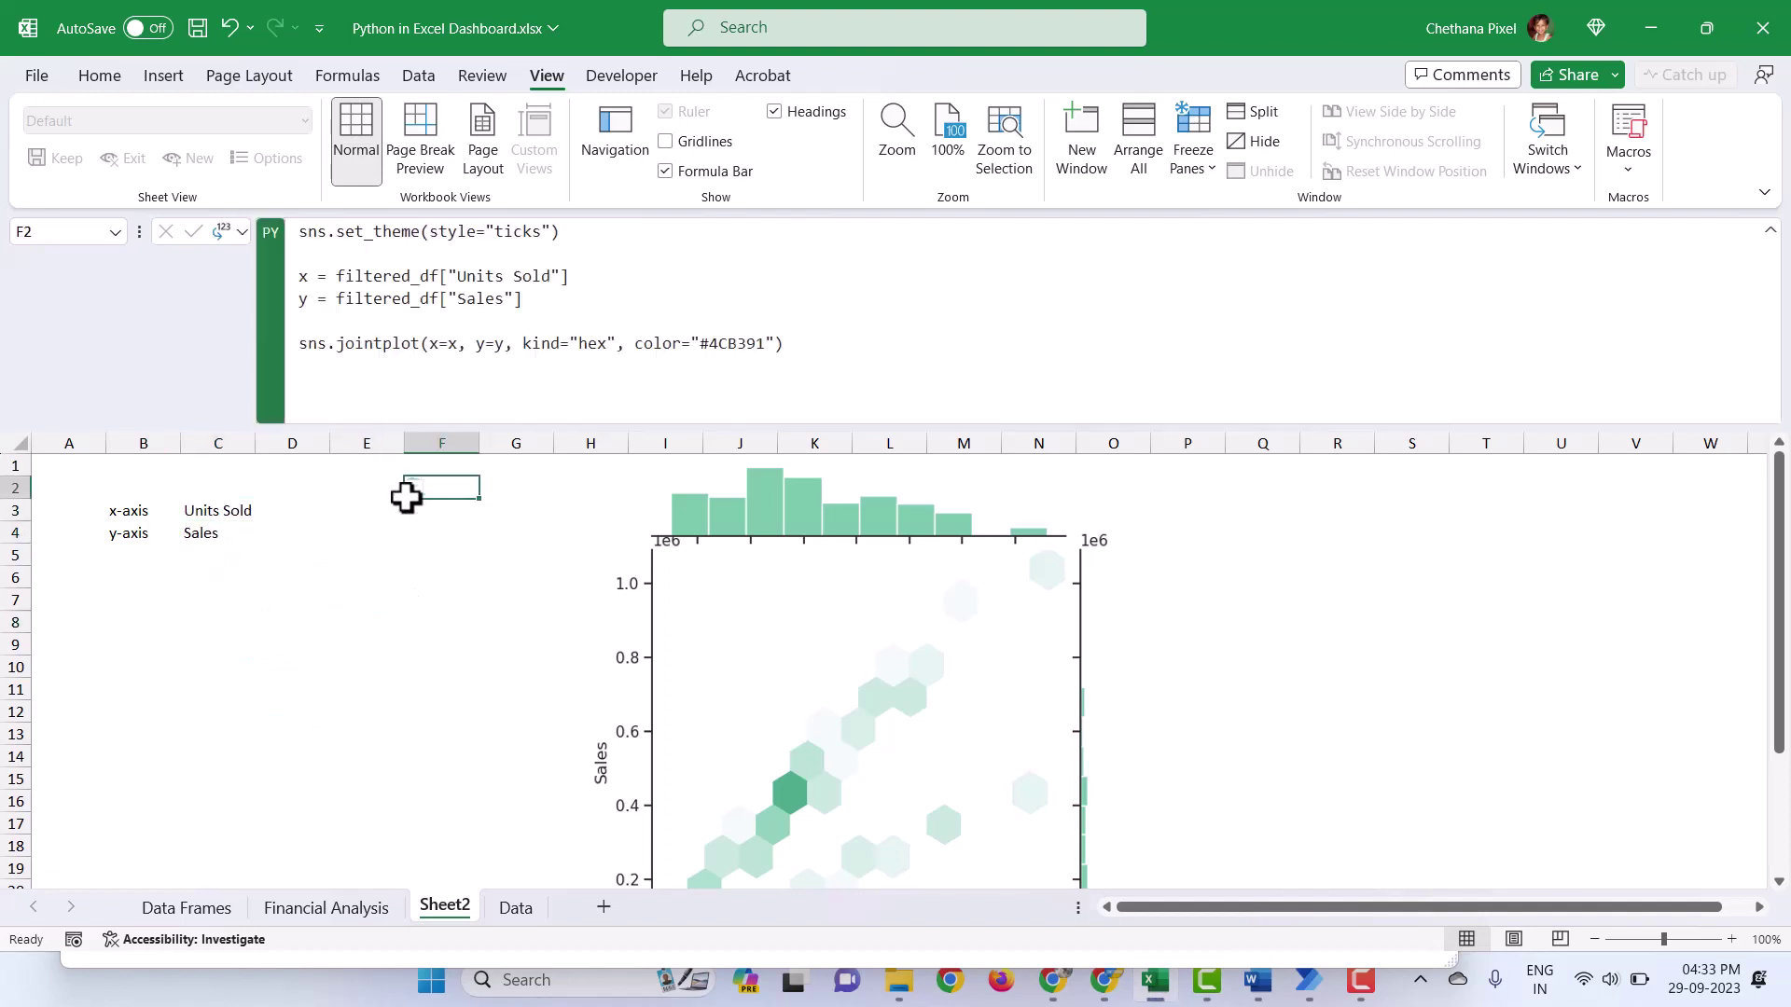
pyautogui.click(501, 279)
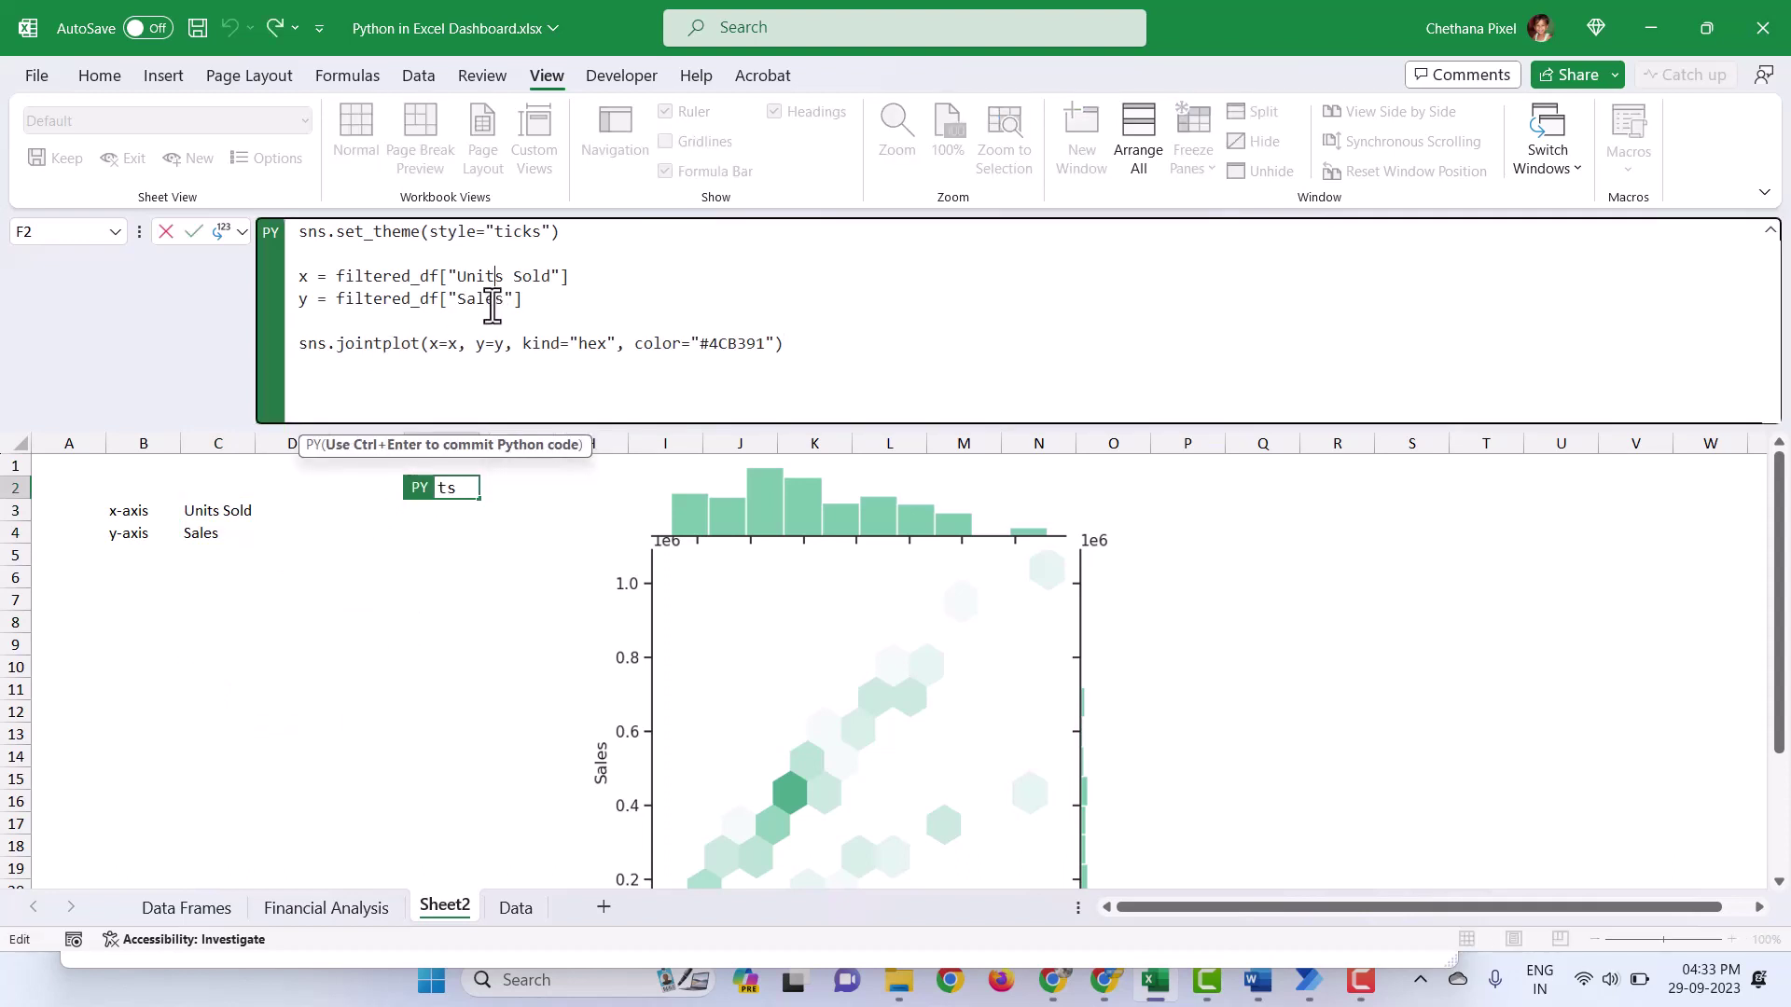
pyautogui.press('Escape')
pyautogui.moveTo(216, 511); pyautogui.dragTo(213, 538)
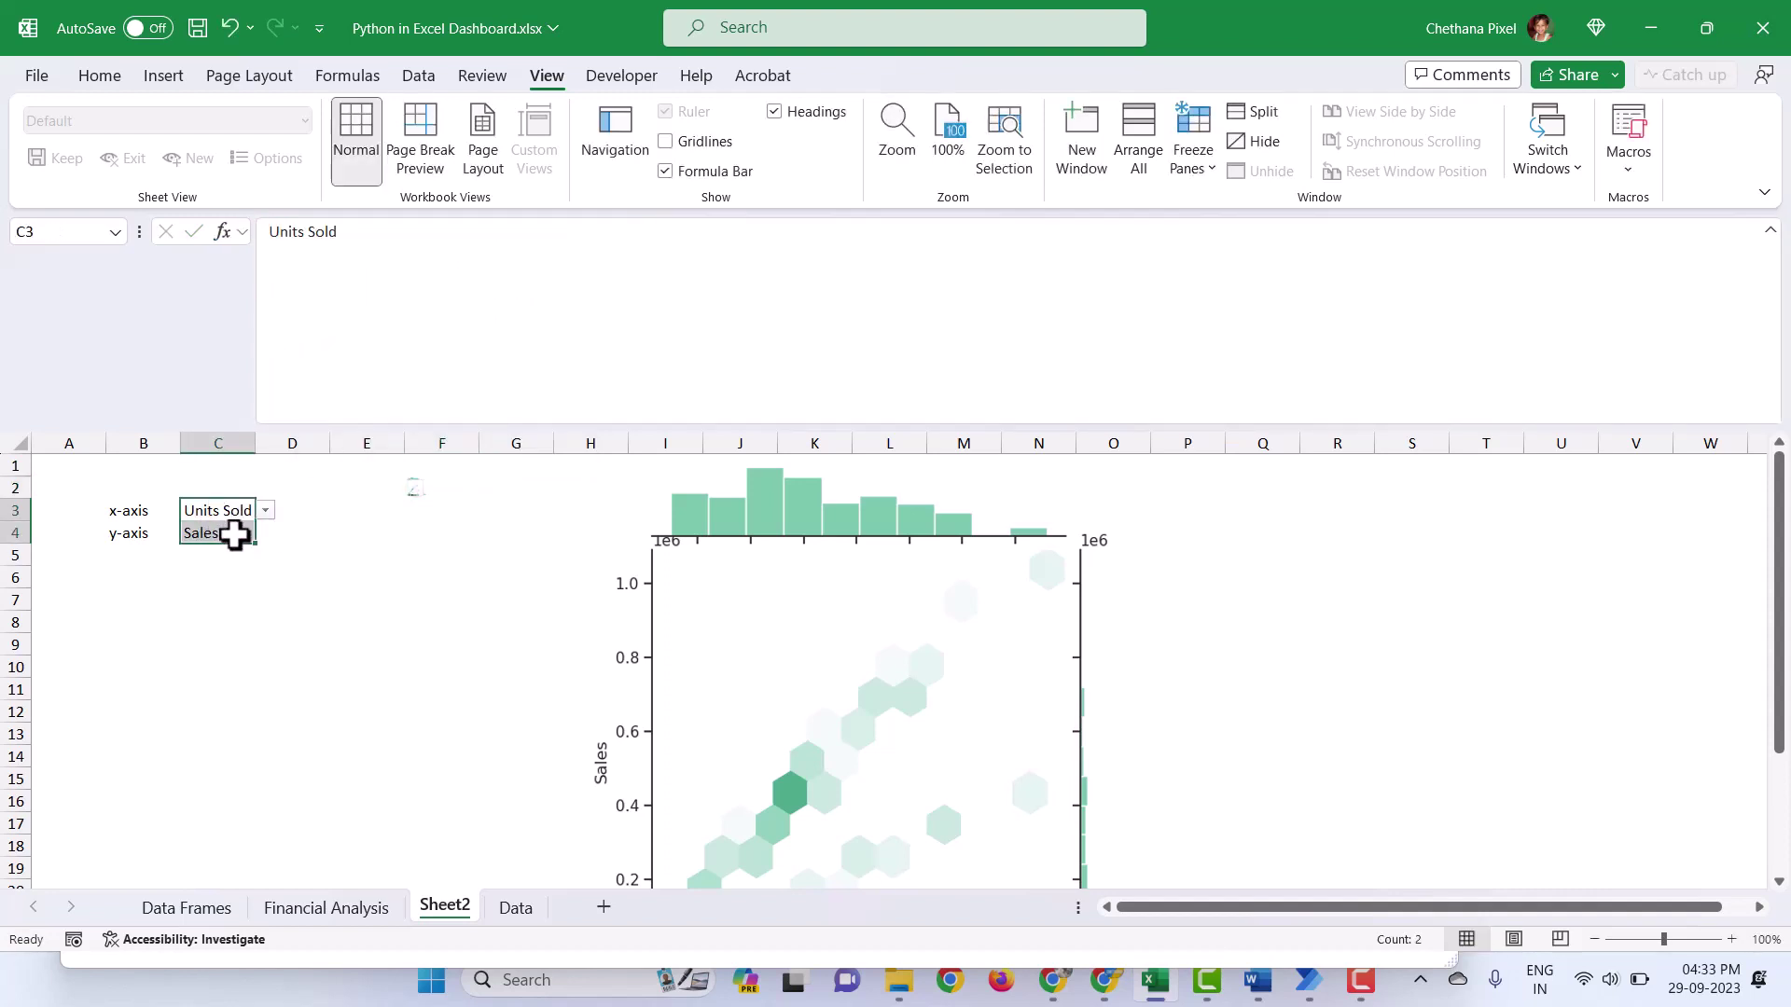
pyautogui.click(244, 512)
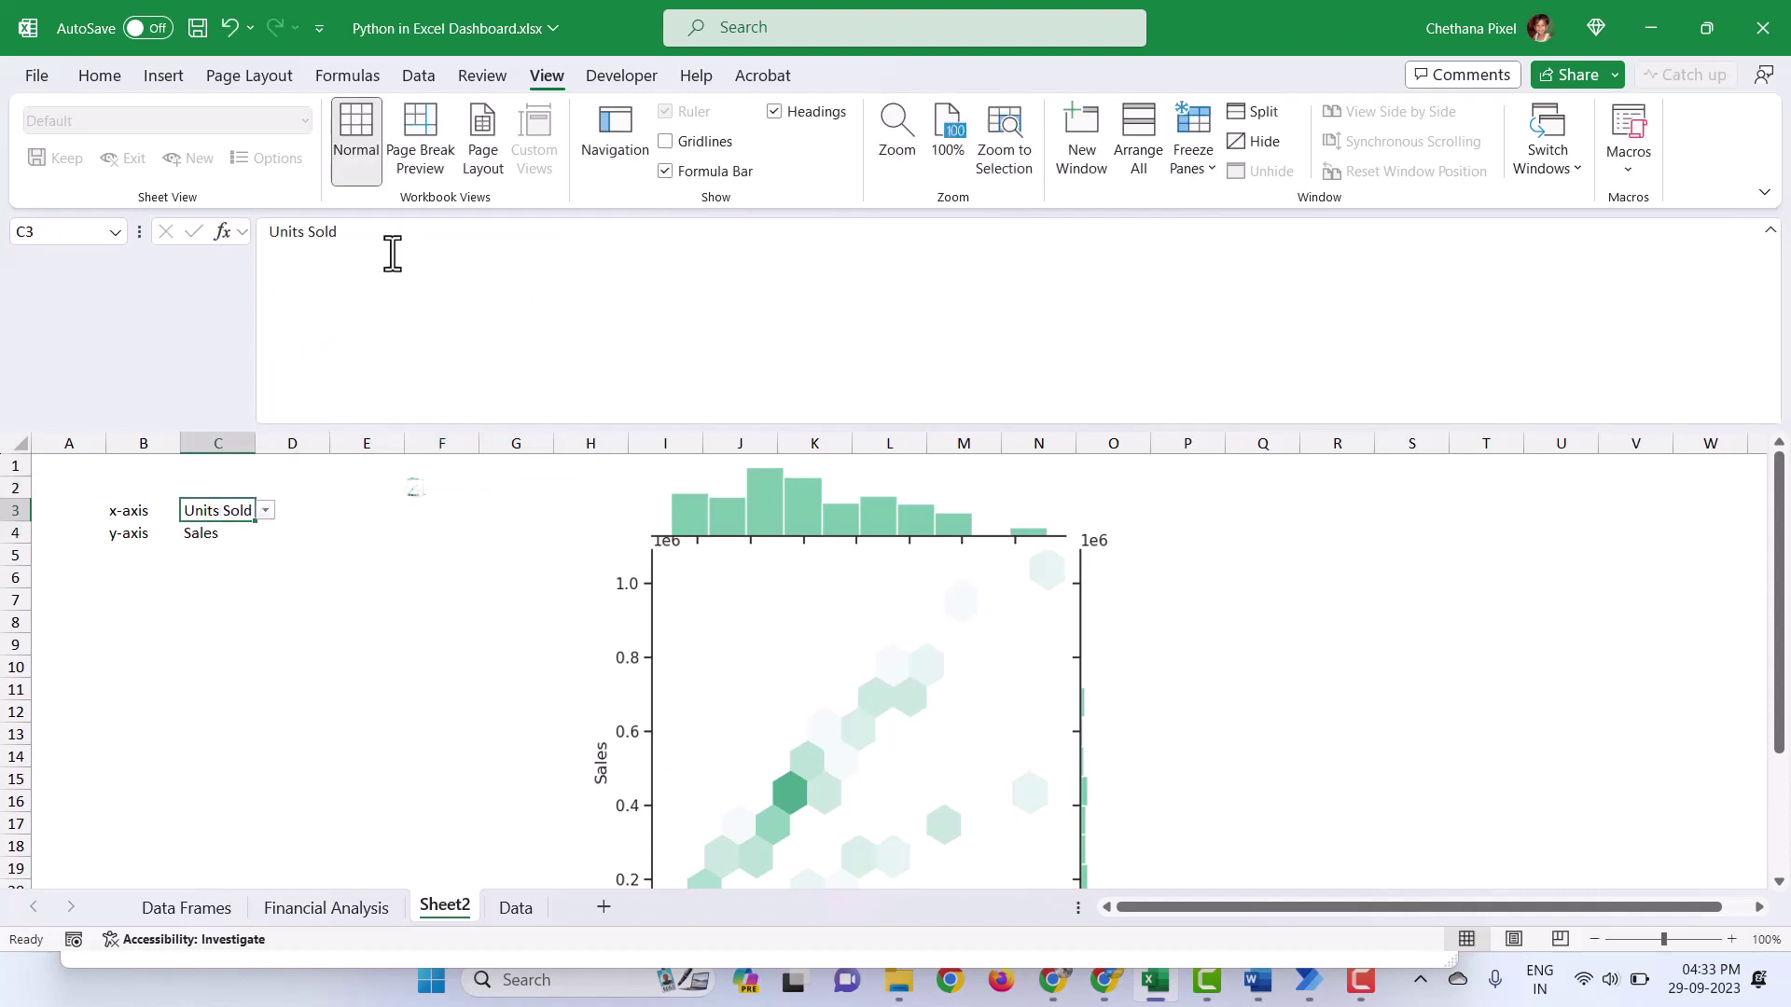
pyautogui.click(442, 487)
pyautogui.click(494, 343)
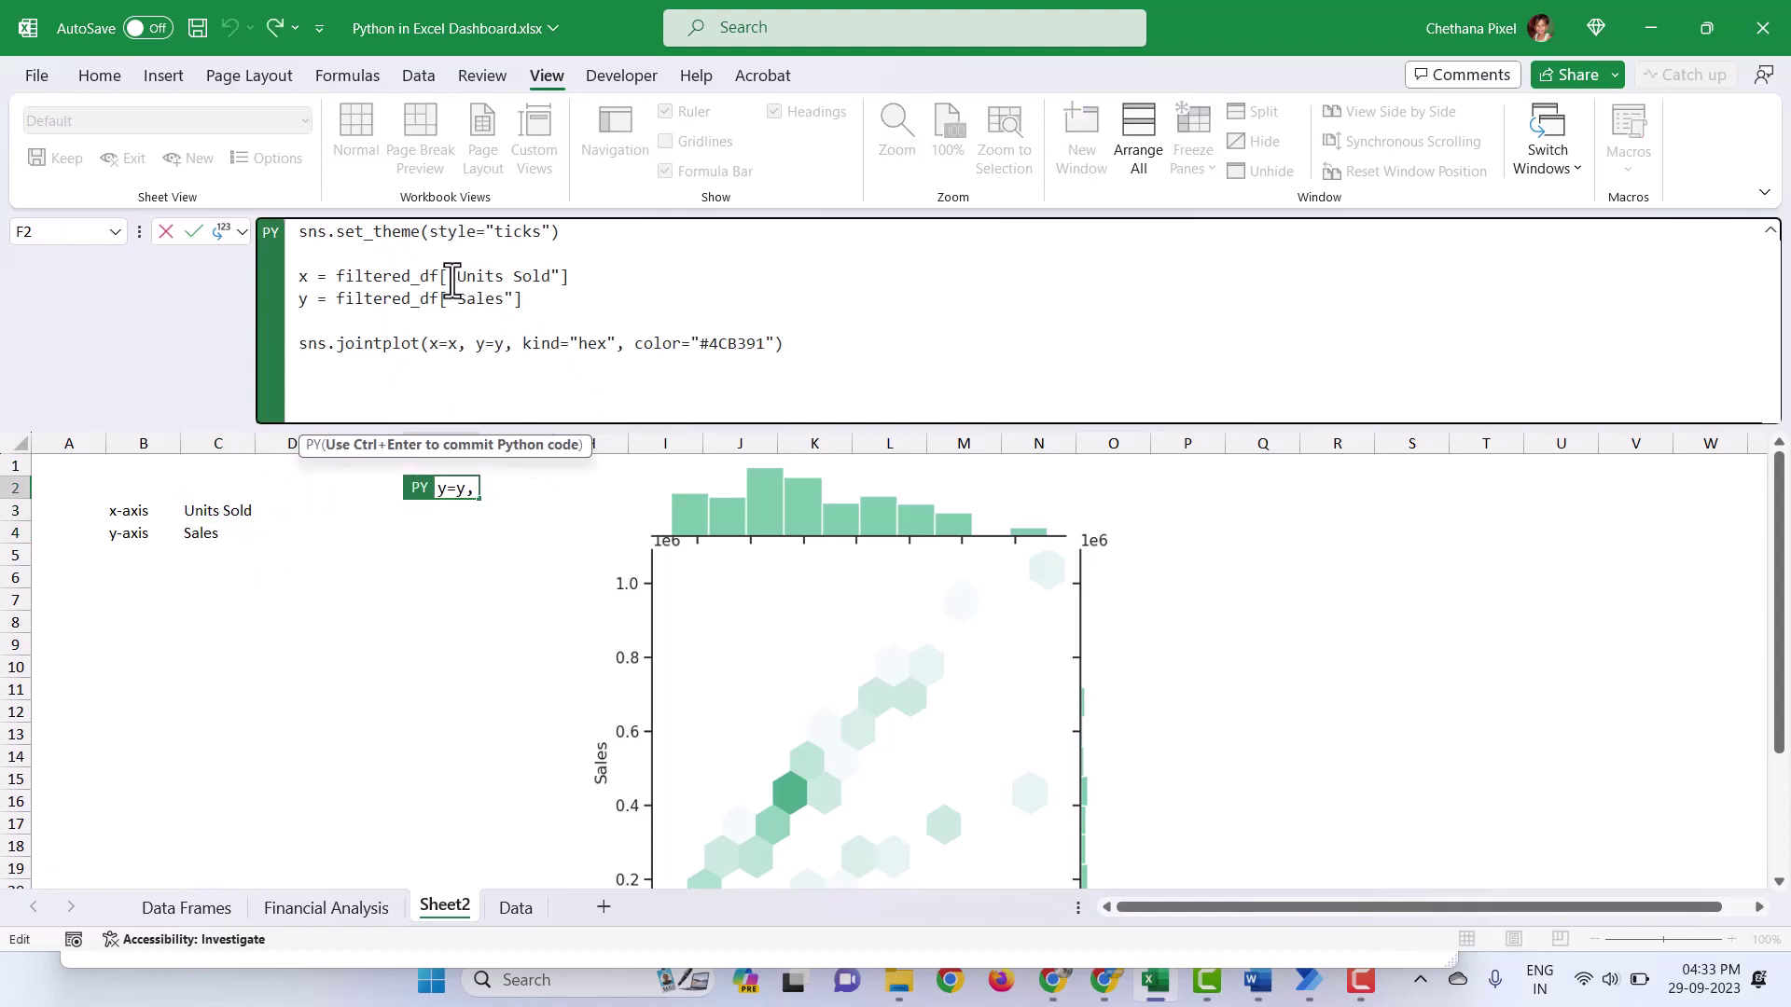
# Step: Replace "Units Sold" with xl("C3") and "Sales" with xl("C4") and commit the code
pyautogui.moveTo(449, 277); pyautogui.dragTo(556, 277)
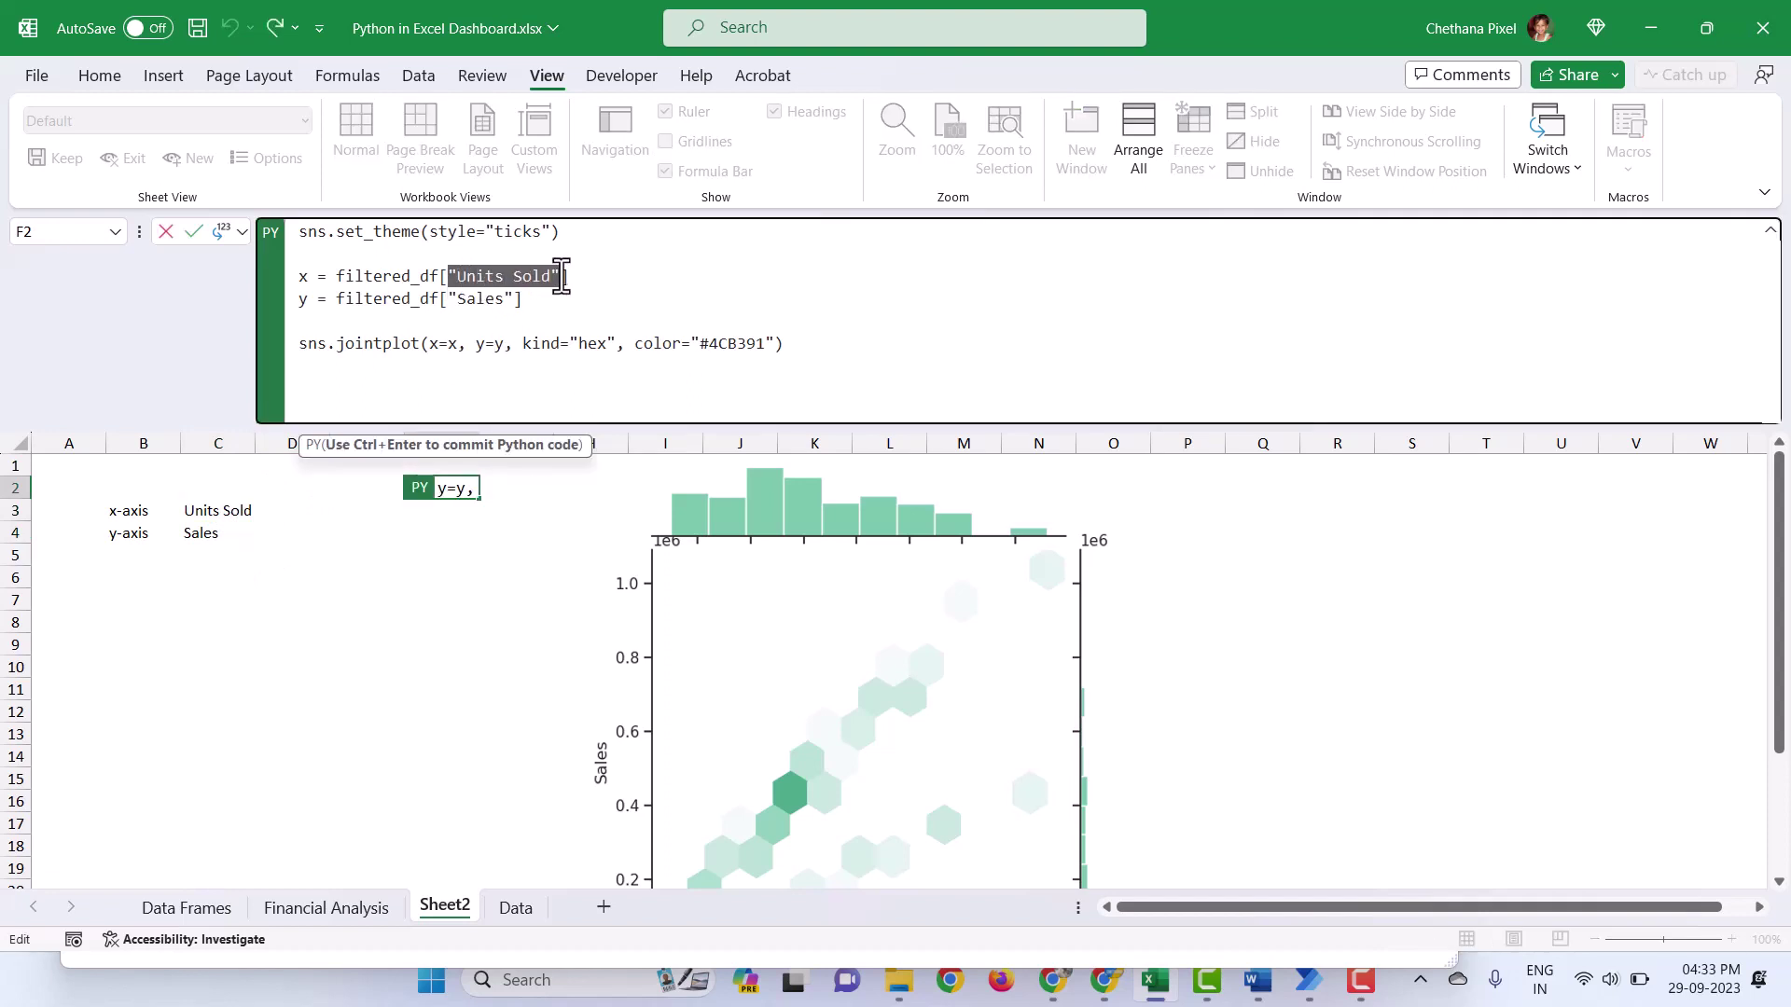
pyautogui.press('BackSpace')
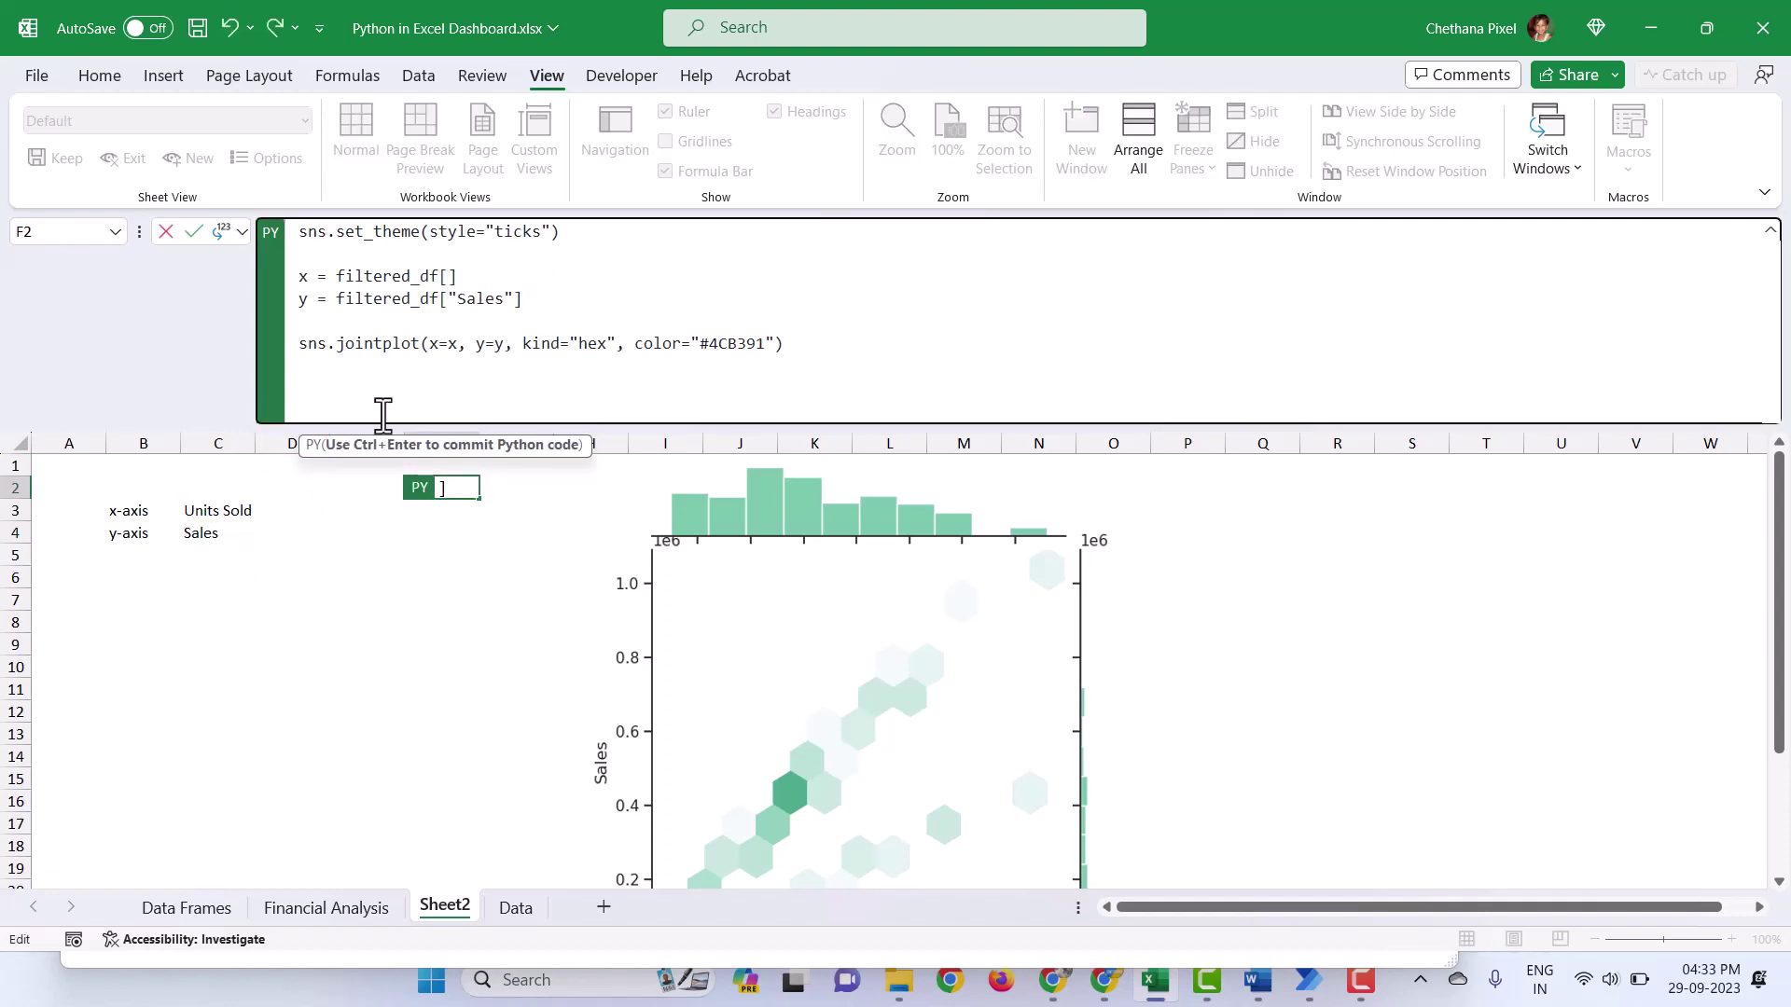
pyautogui.click(193, 507)
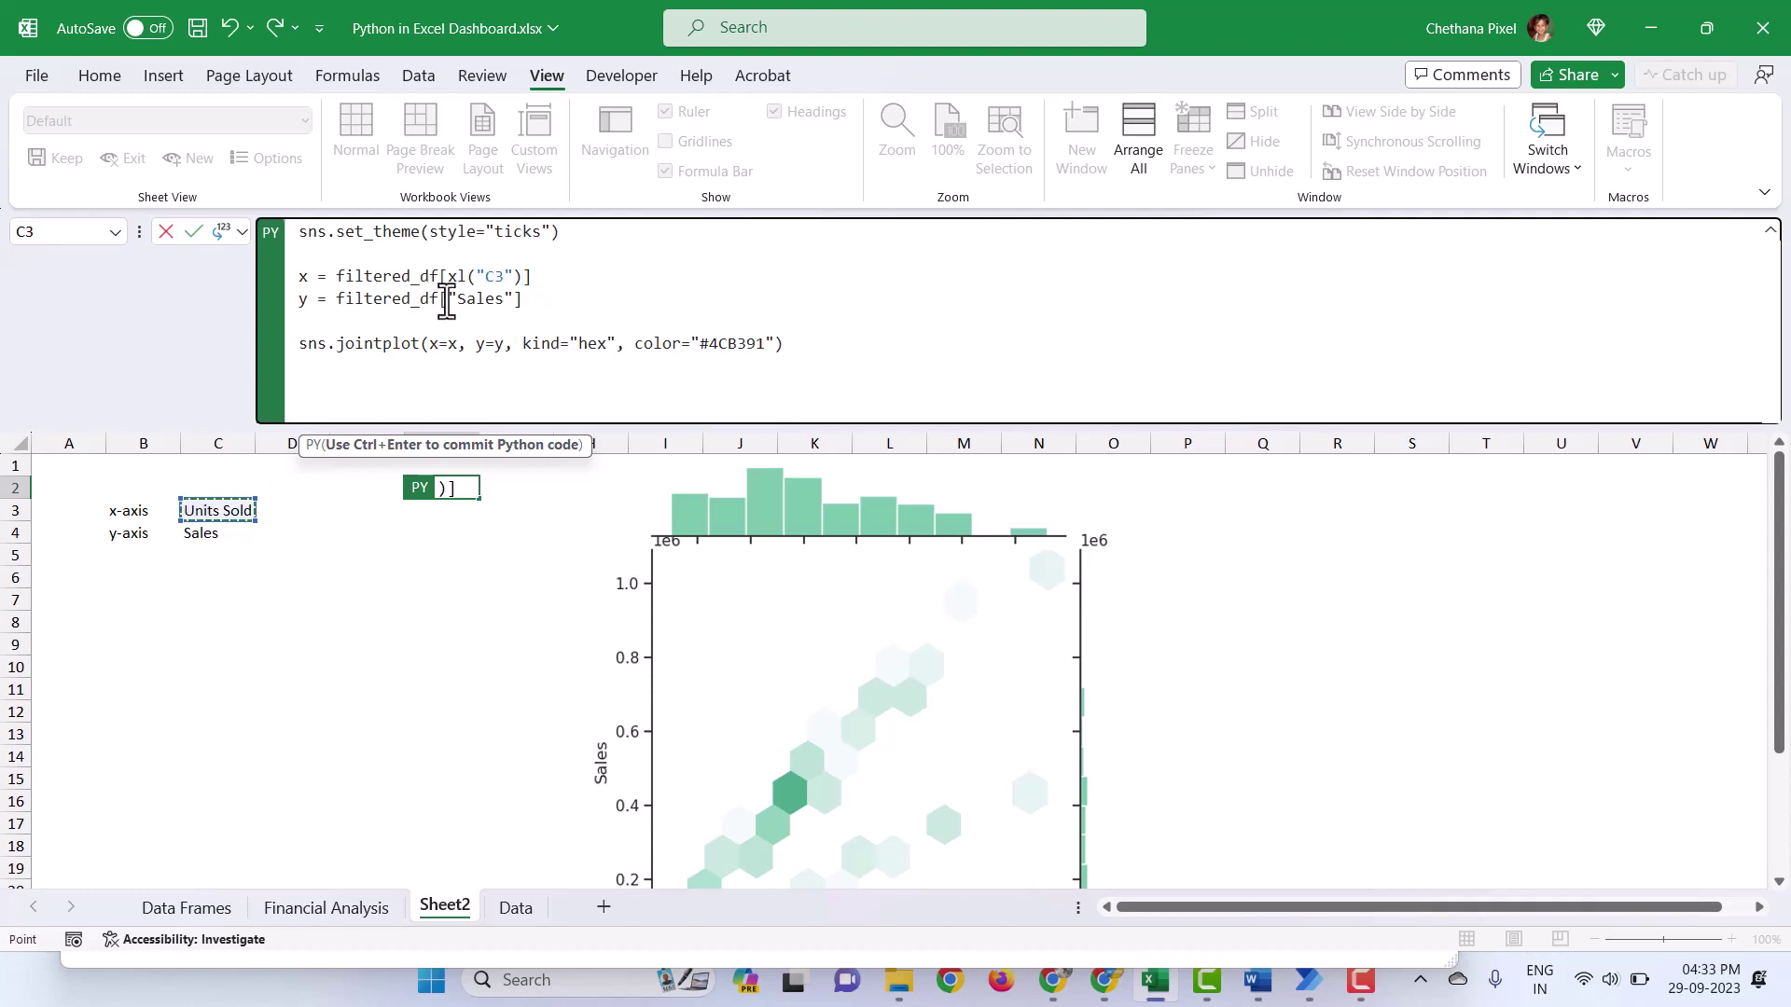
pyautogui.moveTo(439, 298); pyautogui.dragTo(511, 300)
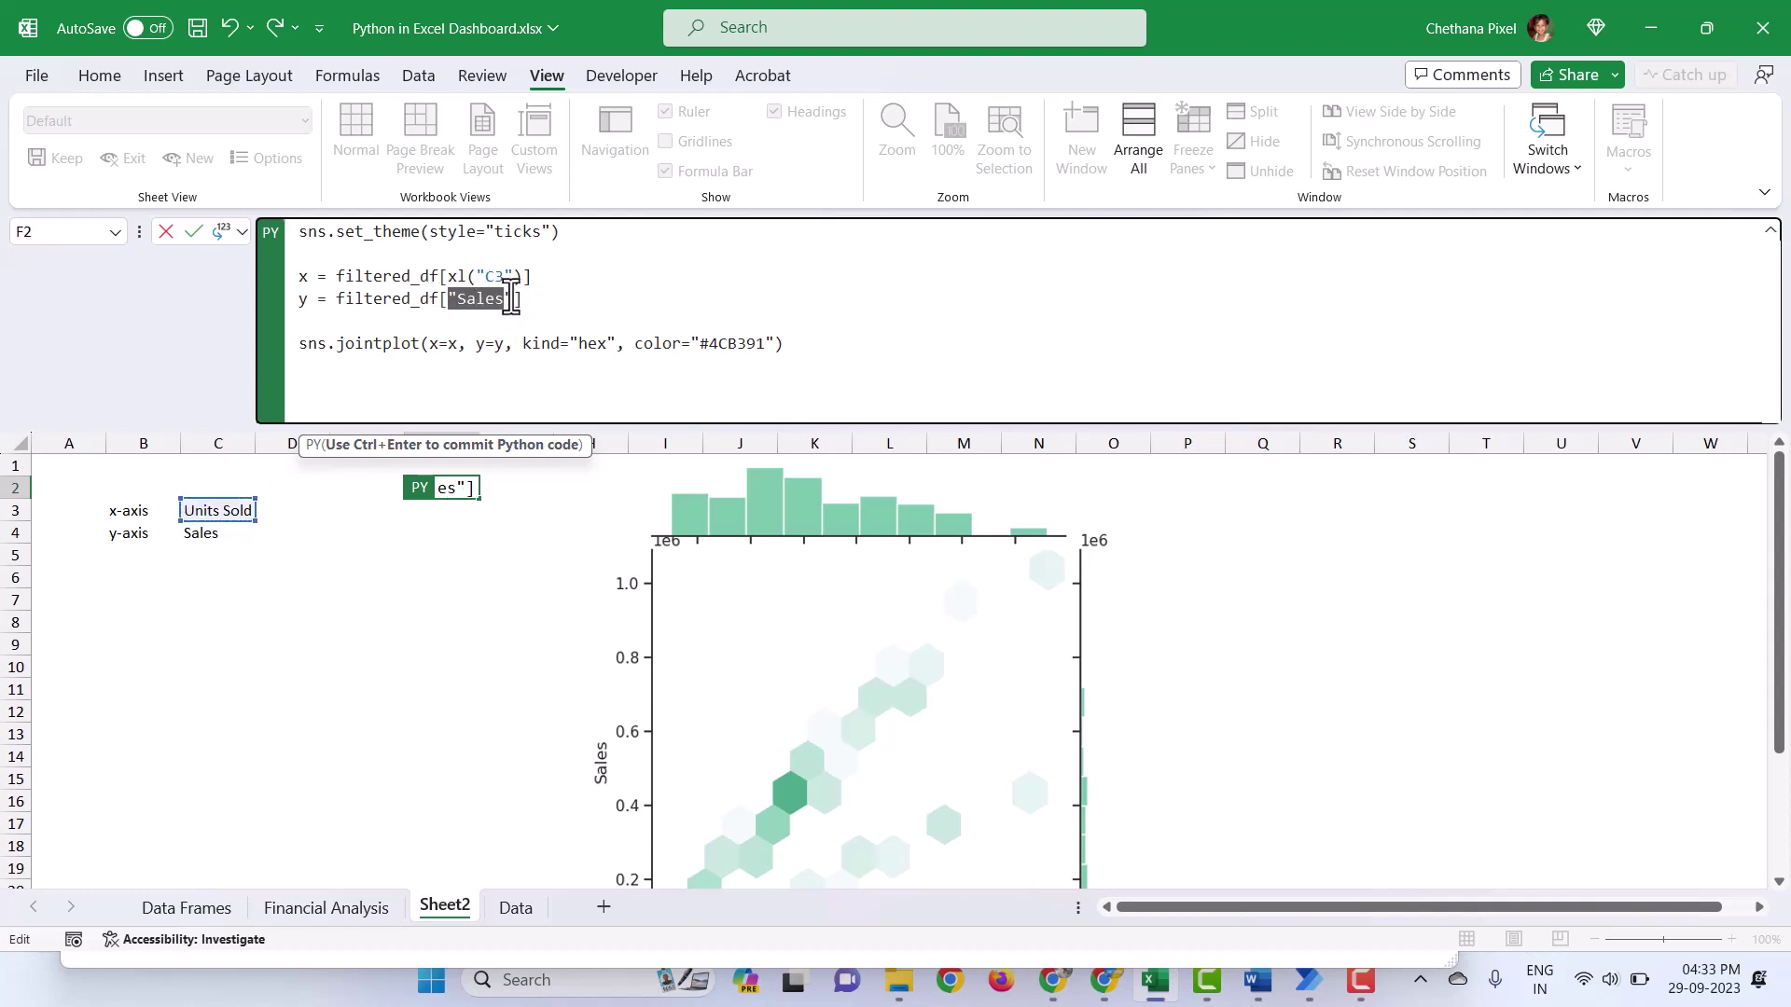
pyautogui.click(200, 535)
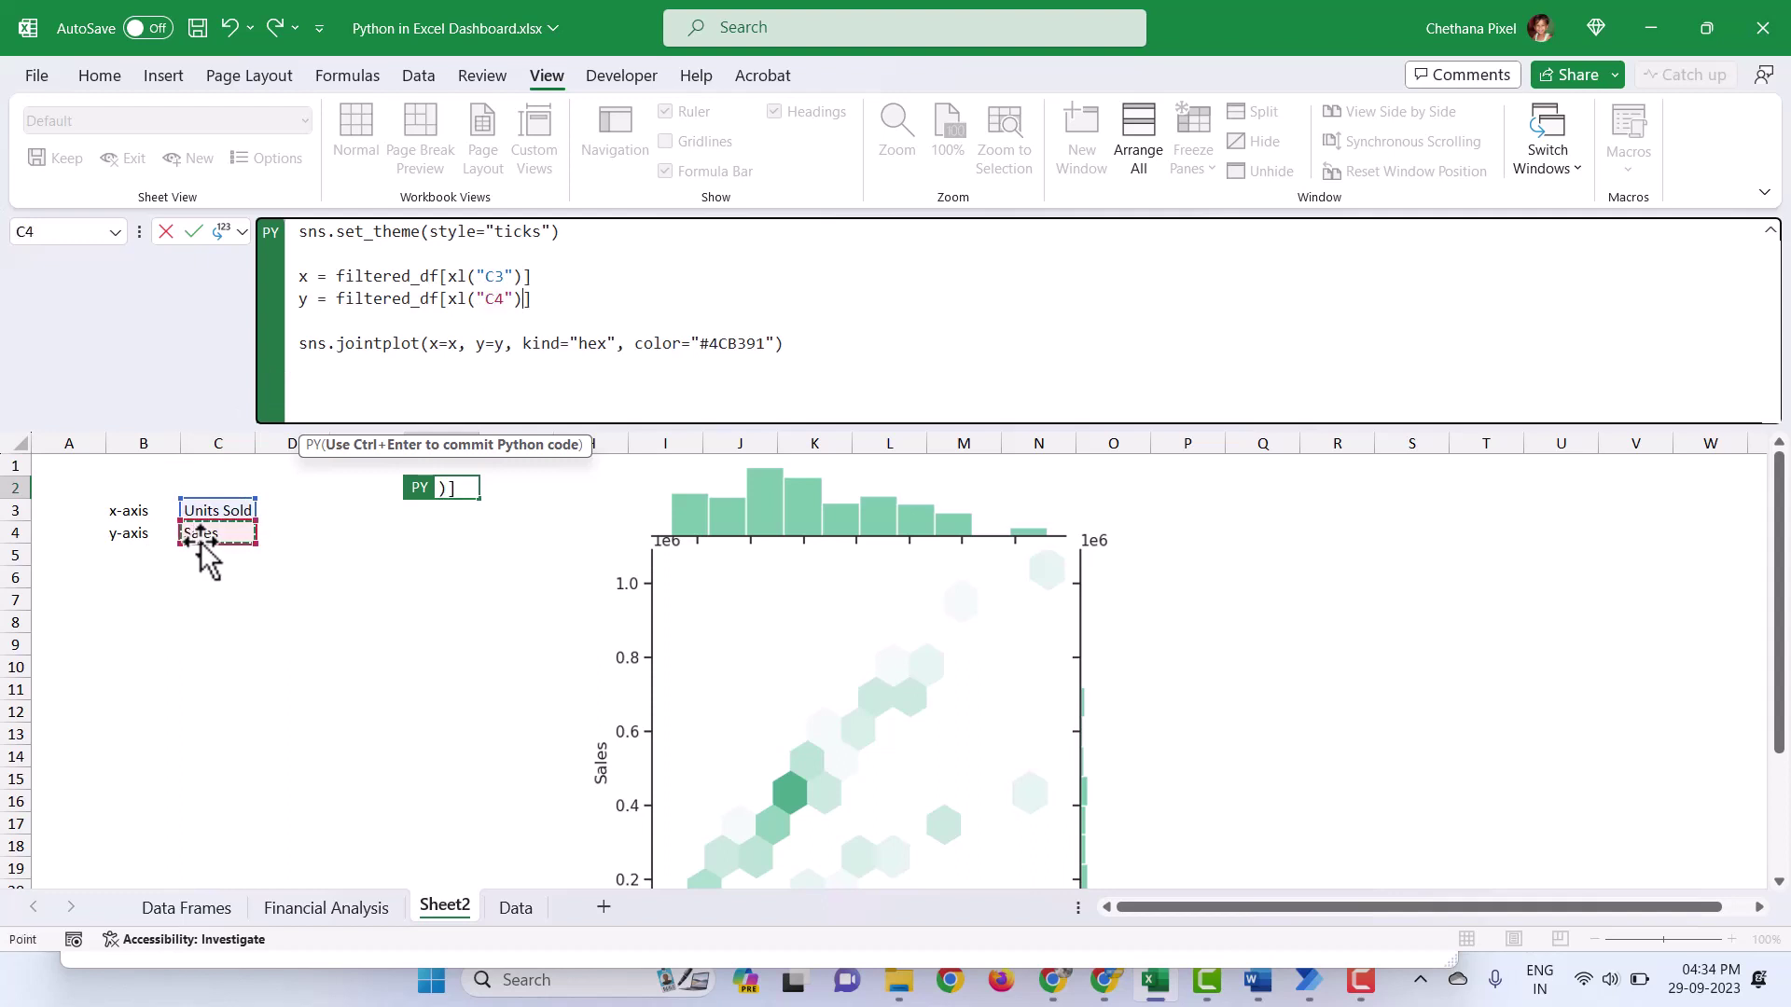
pyautogui.hotkey('ctrl', 'Return')
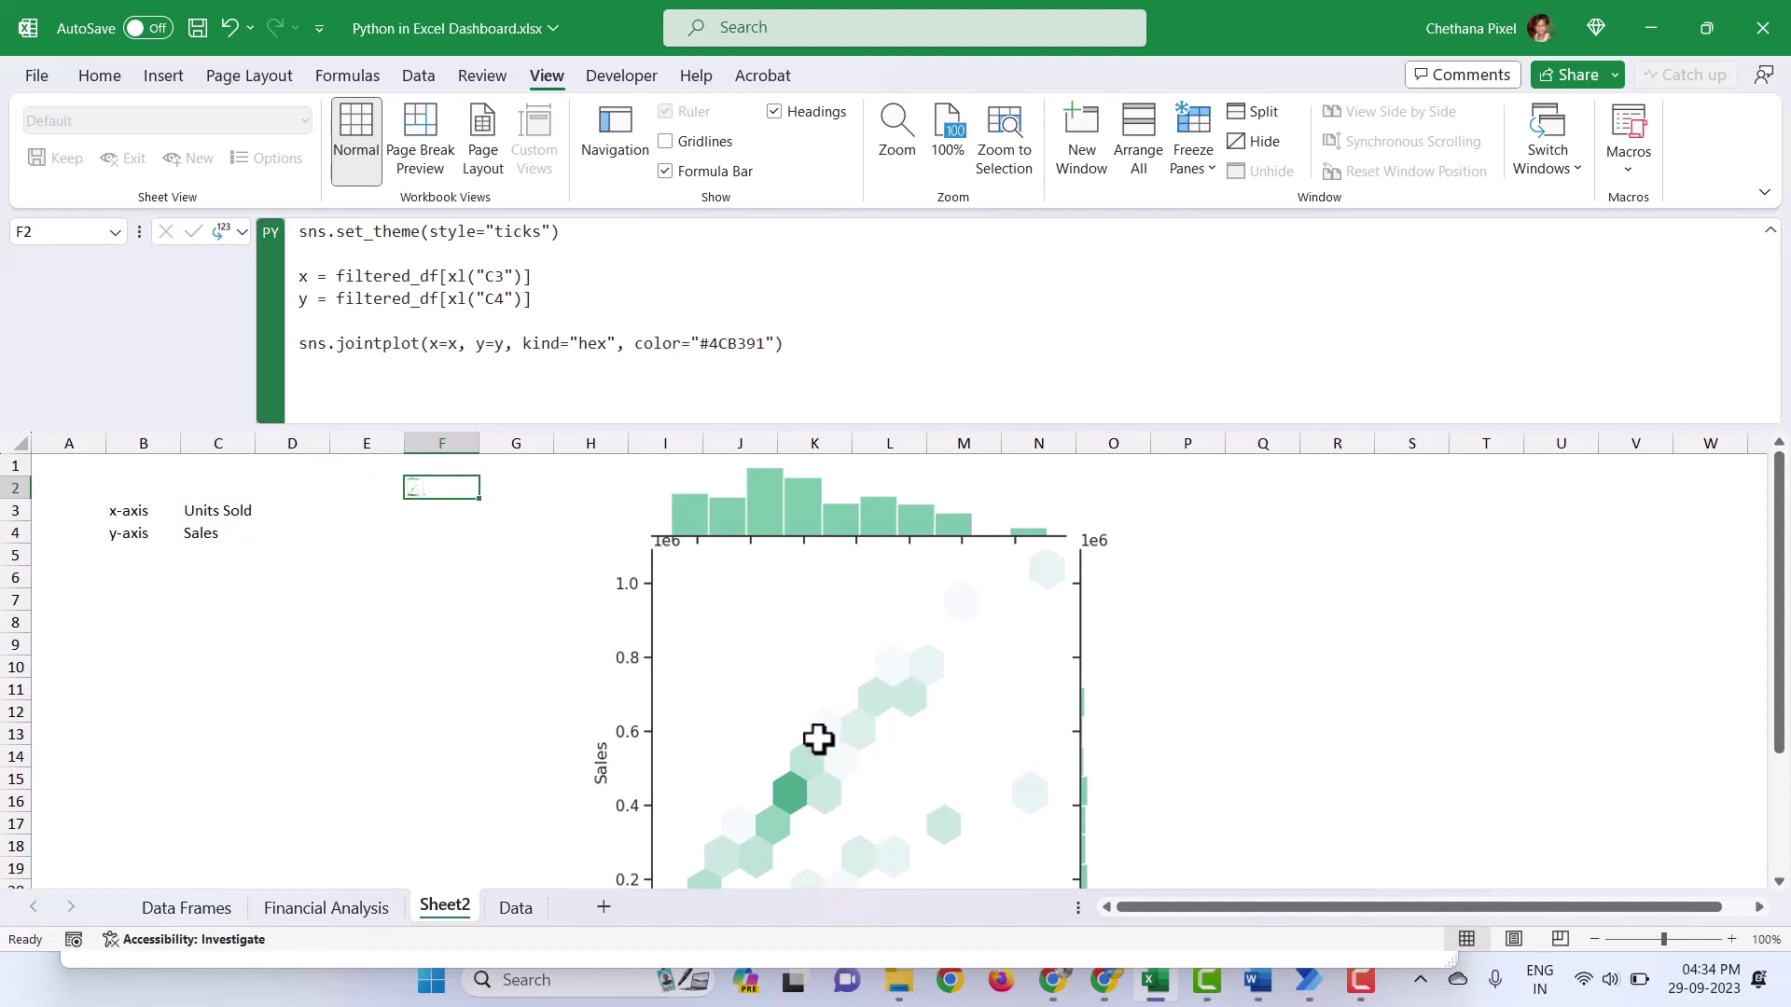
# Step: Resize and reposition the chart picture, then set the x-axis cell C3 to Profit
pyautogui.click(914, 694)
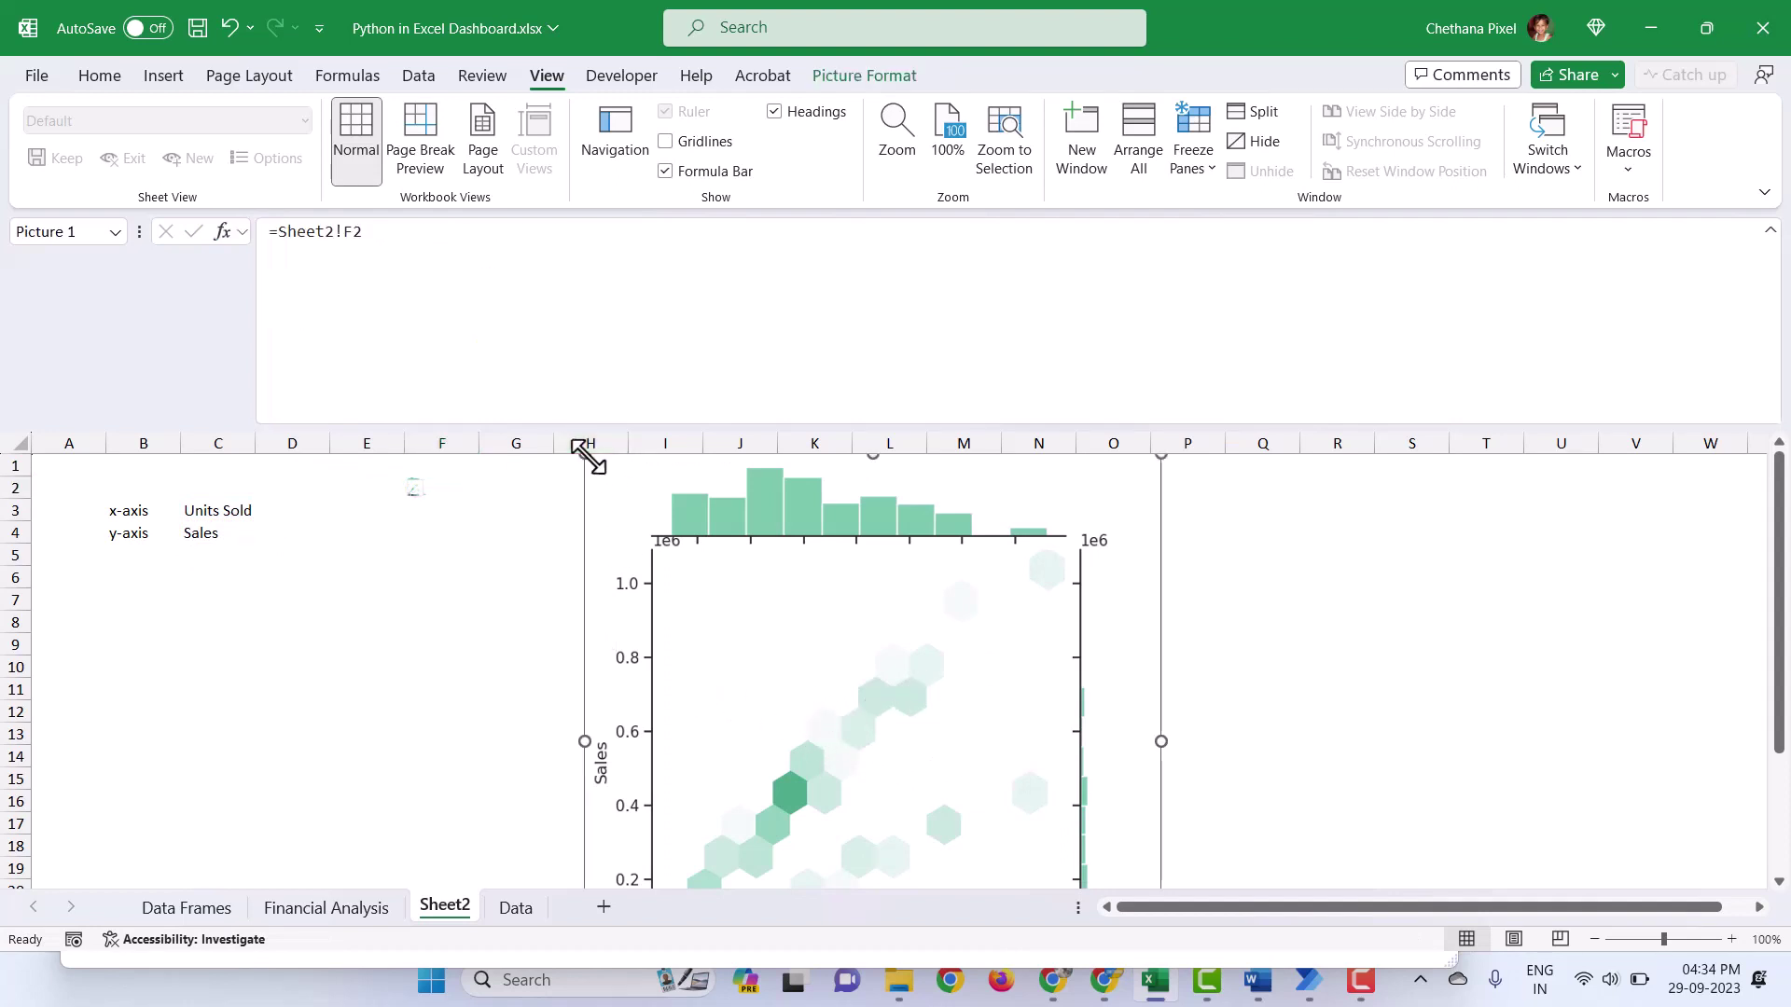
pyautogui.moveTo(584, 454); pyautogui.dragTo(603, 608)
pyautogui.moveTo(827, 687); pyautogui.dragTo(799, 640)
pyautogui.click(224, 504)
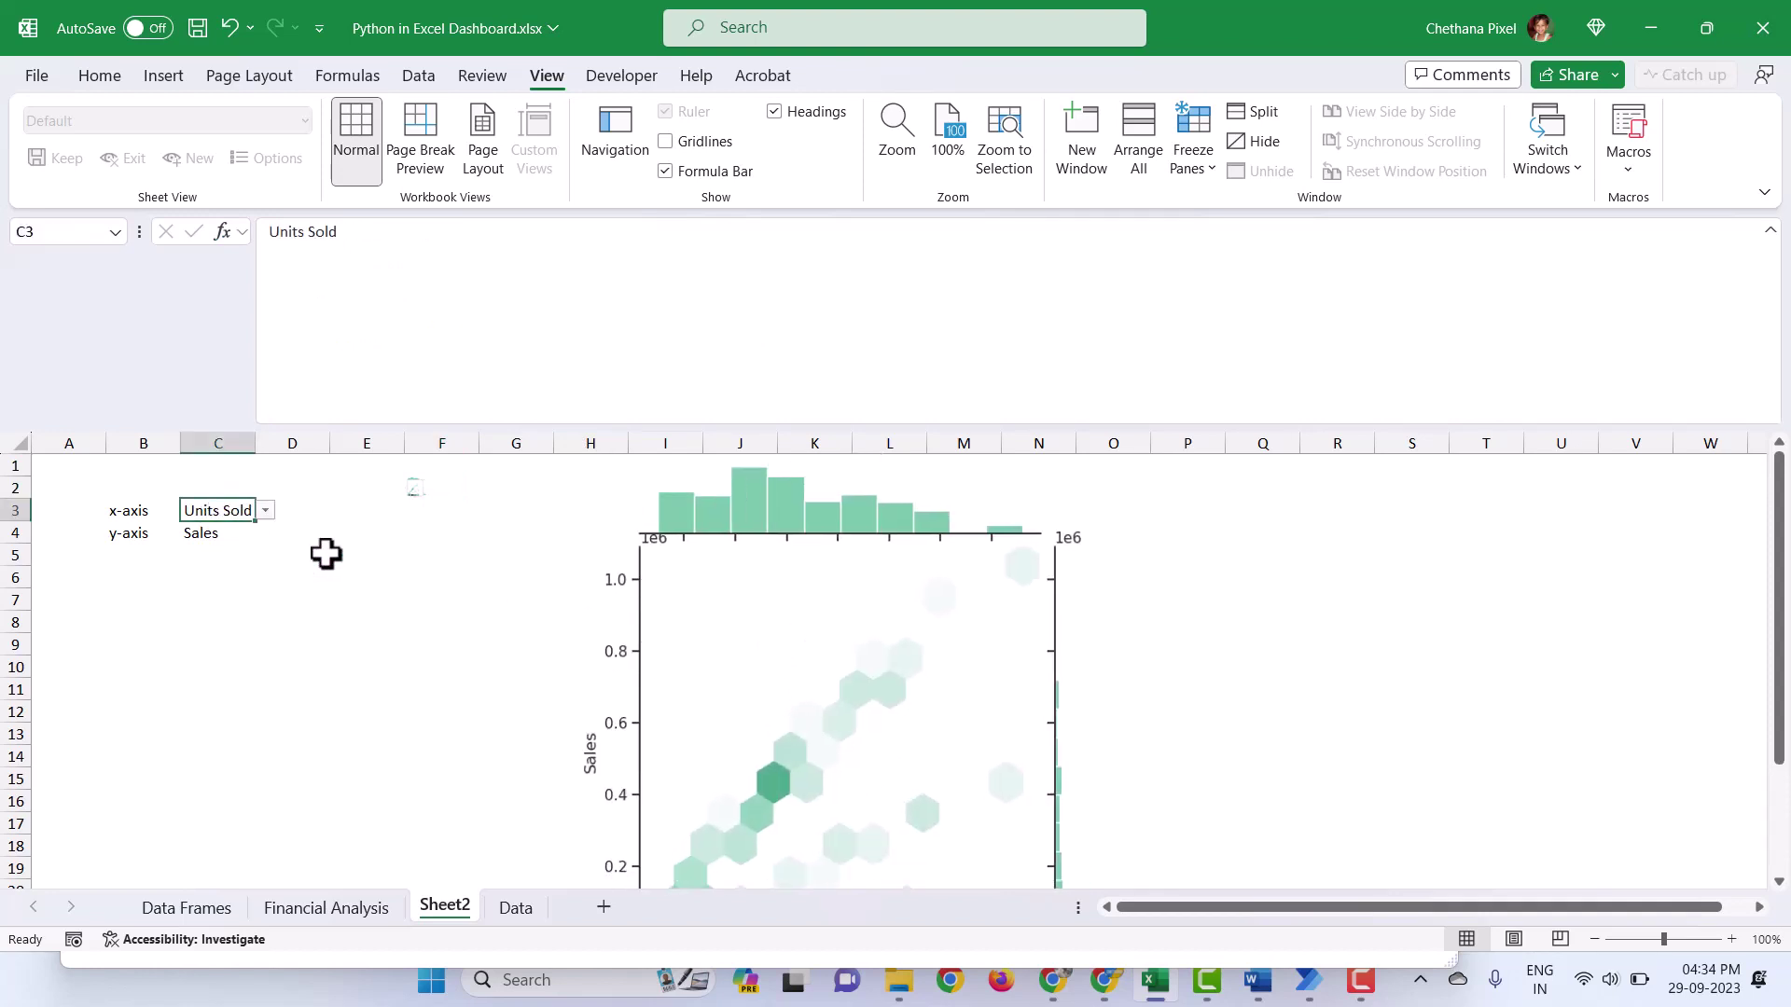
pyautogui.click(268, 510)
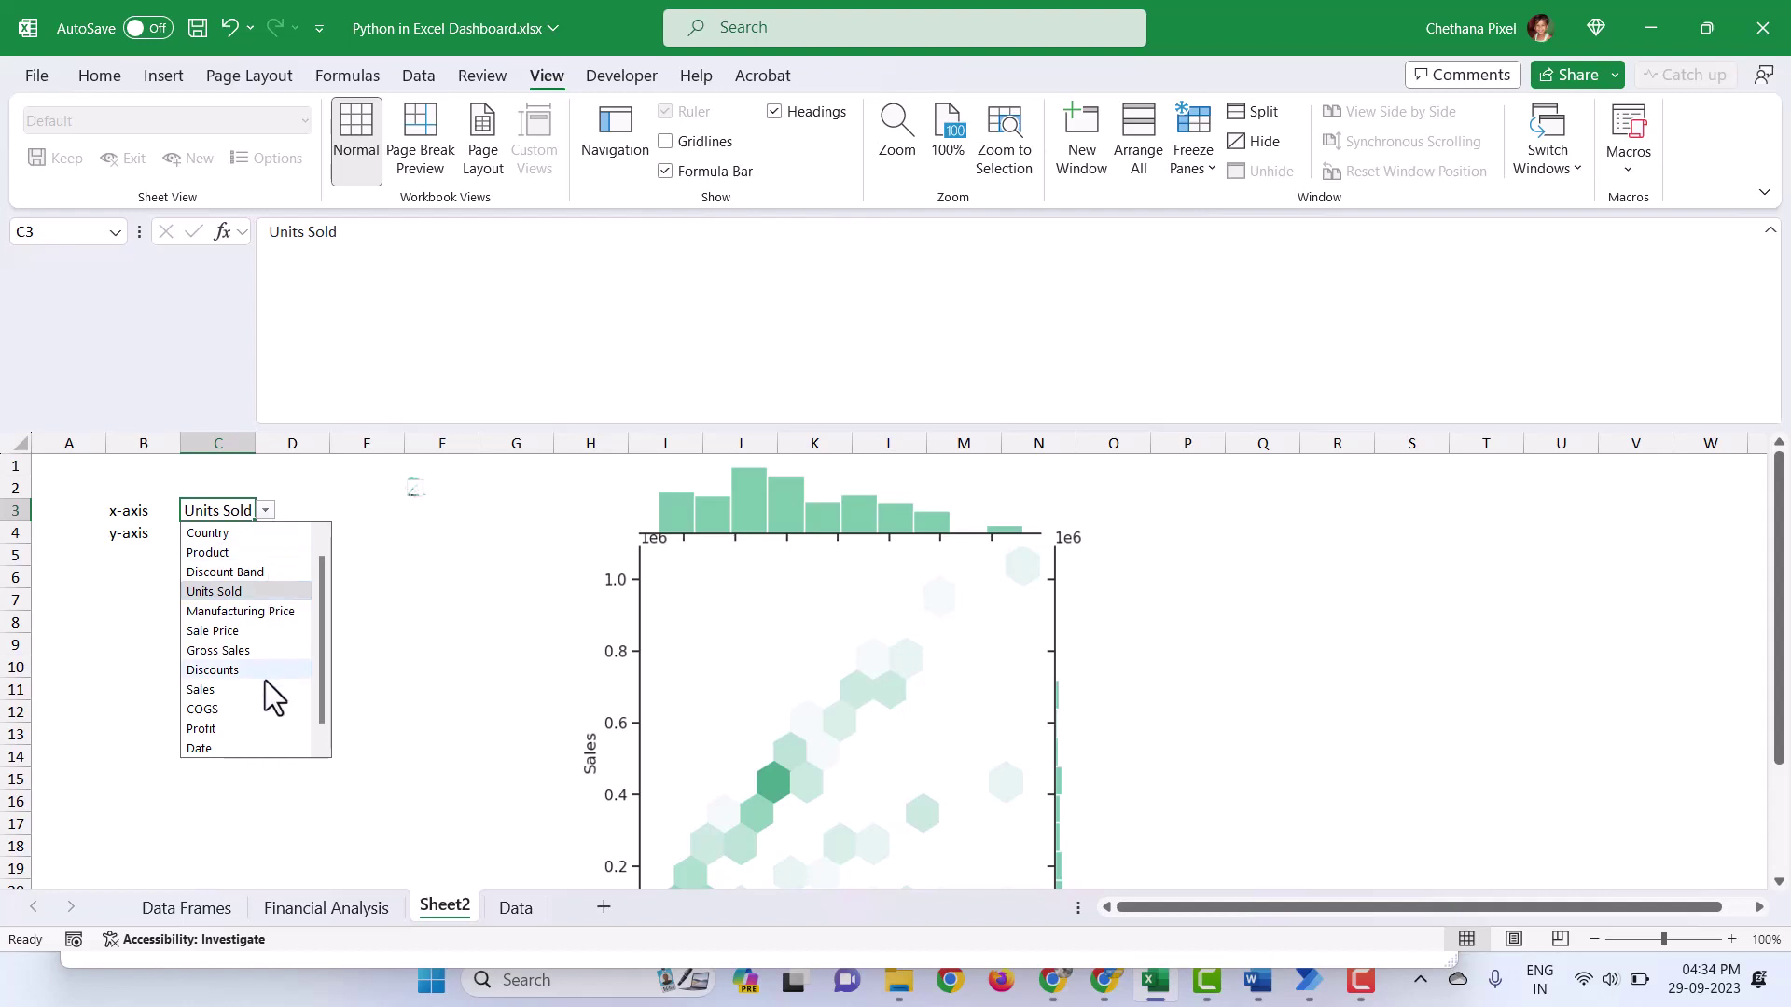
pyautogui.click(222, 727)
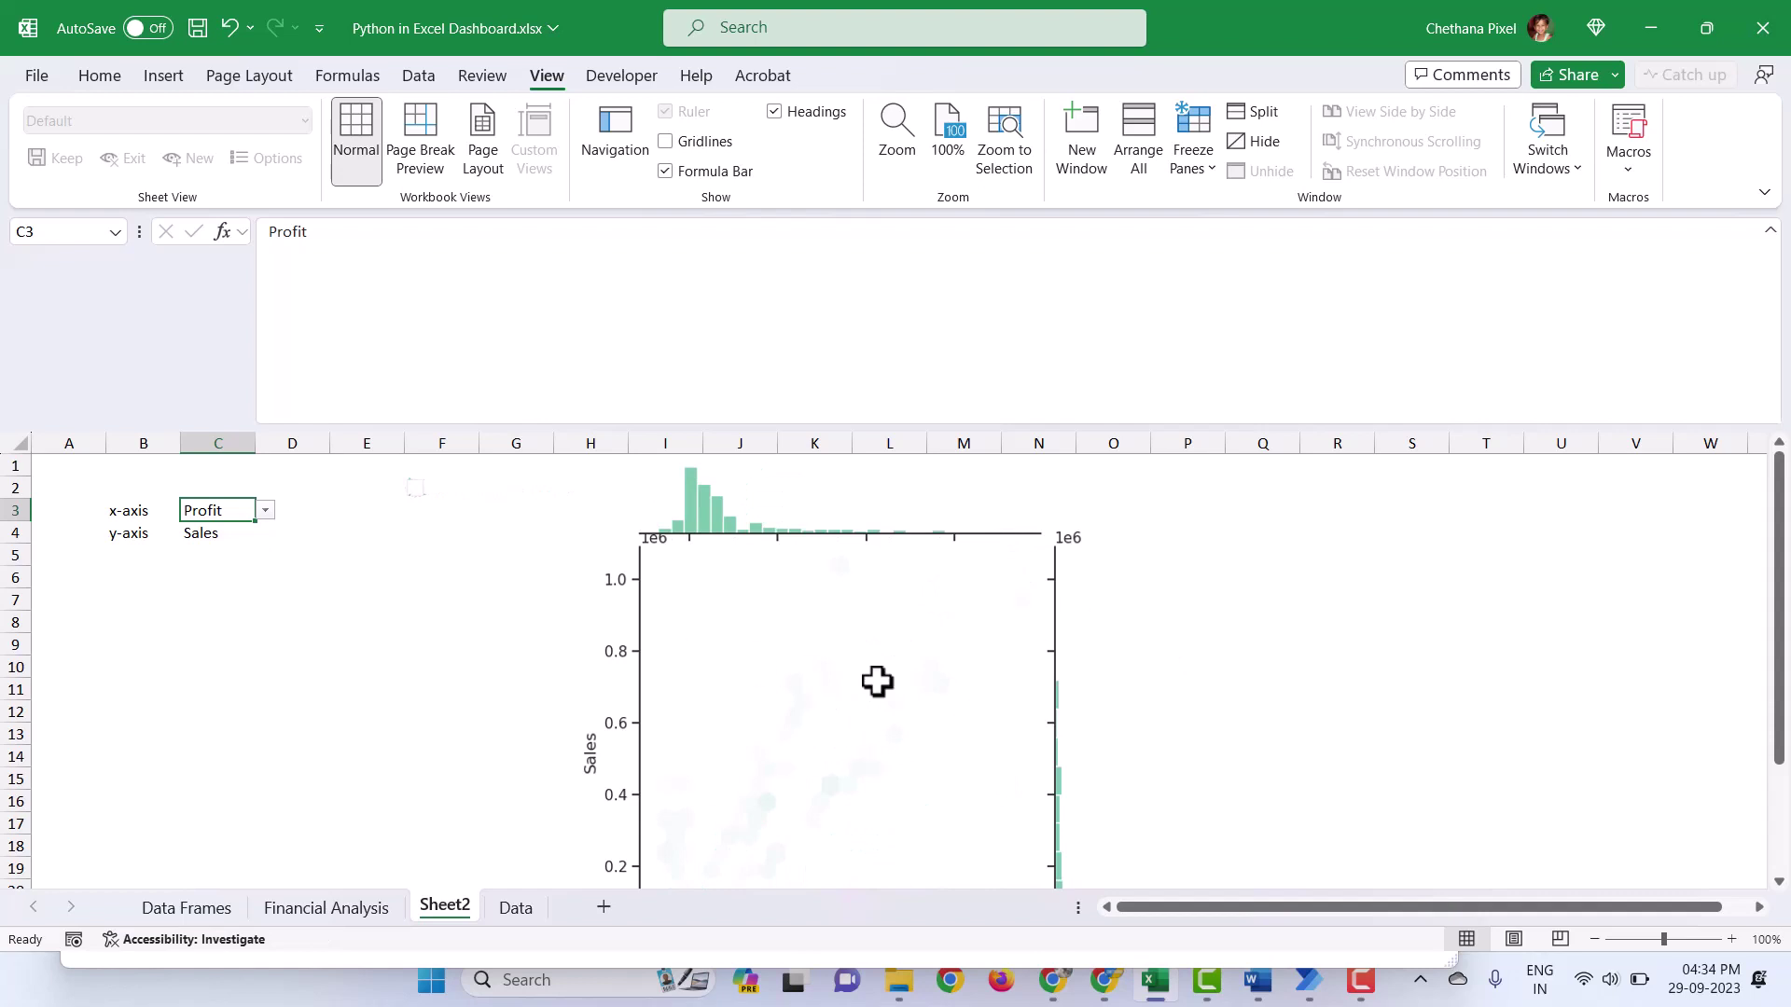
# Step: Move the chart further left and set the y-axis cell C4 to Gross Sales
pyautogui.moveTo(863, 728); pyautogui.dragTo(799, 708)
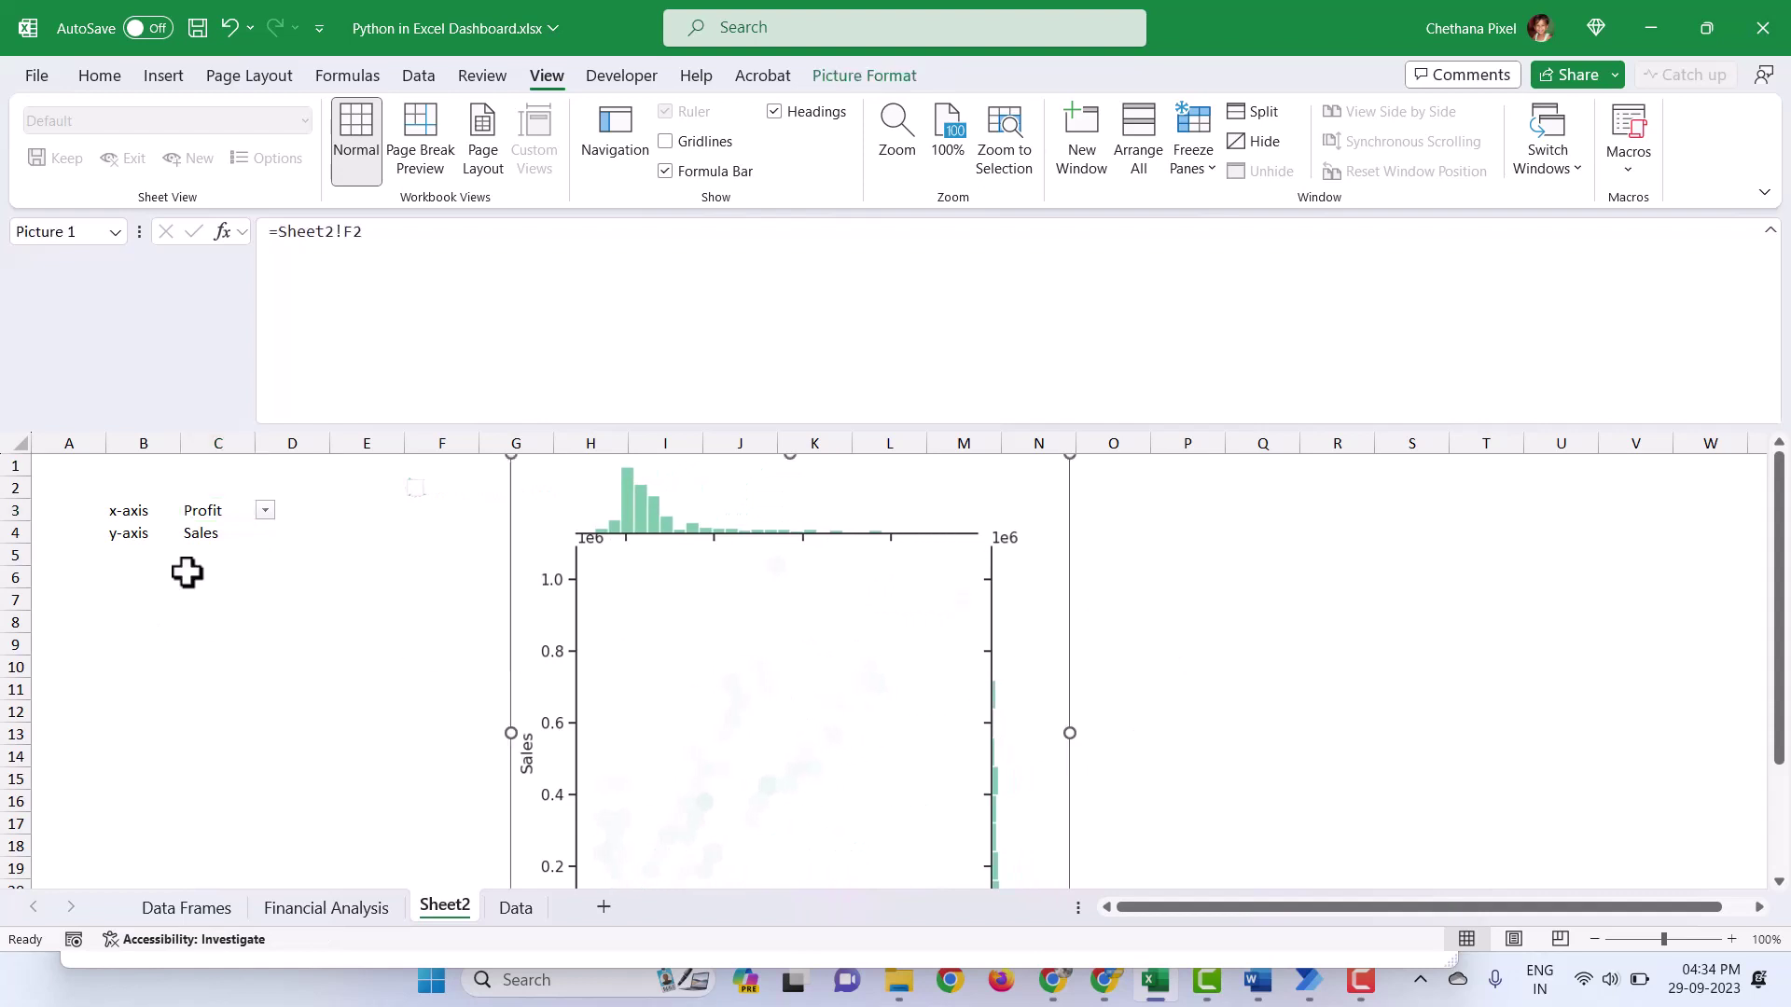
pyautogui.click(201, 536)
pyautogui.click(268, 536)
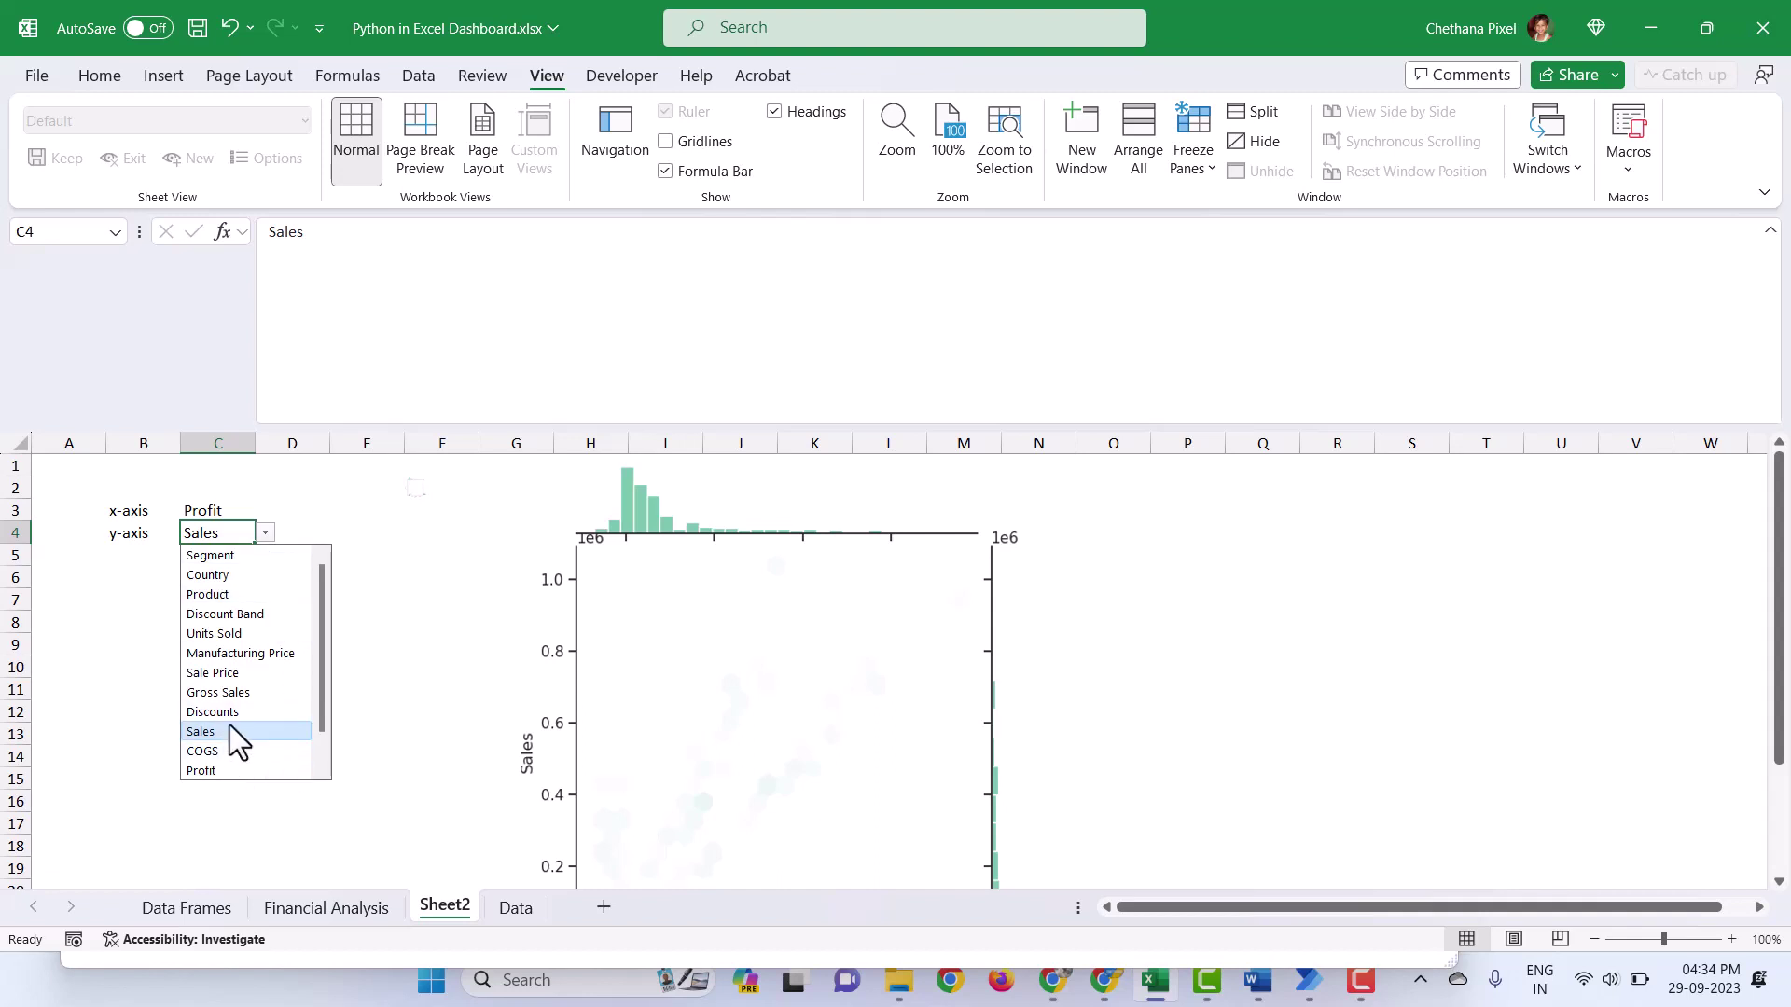
pyautogui.click(241, 692)
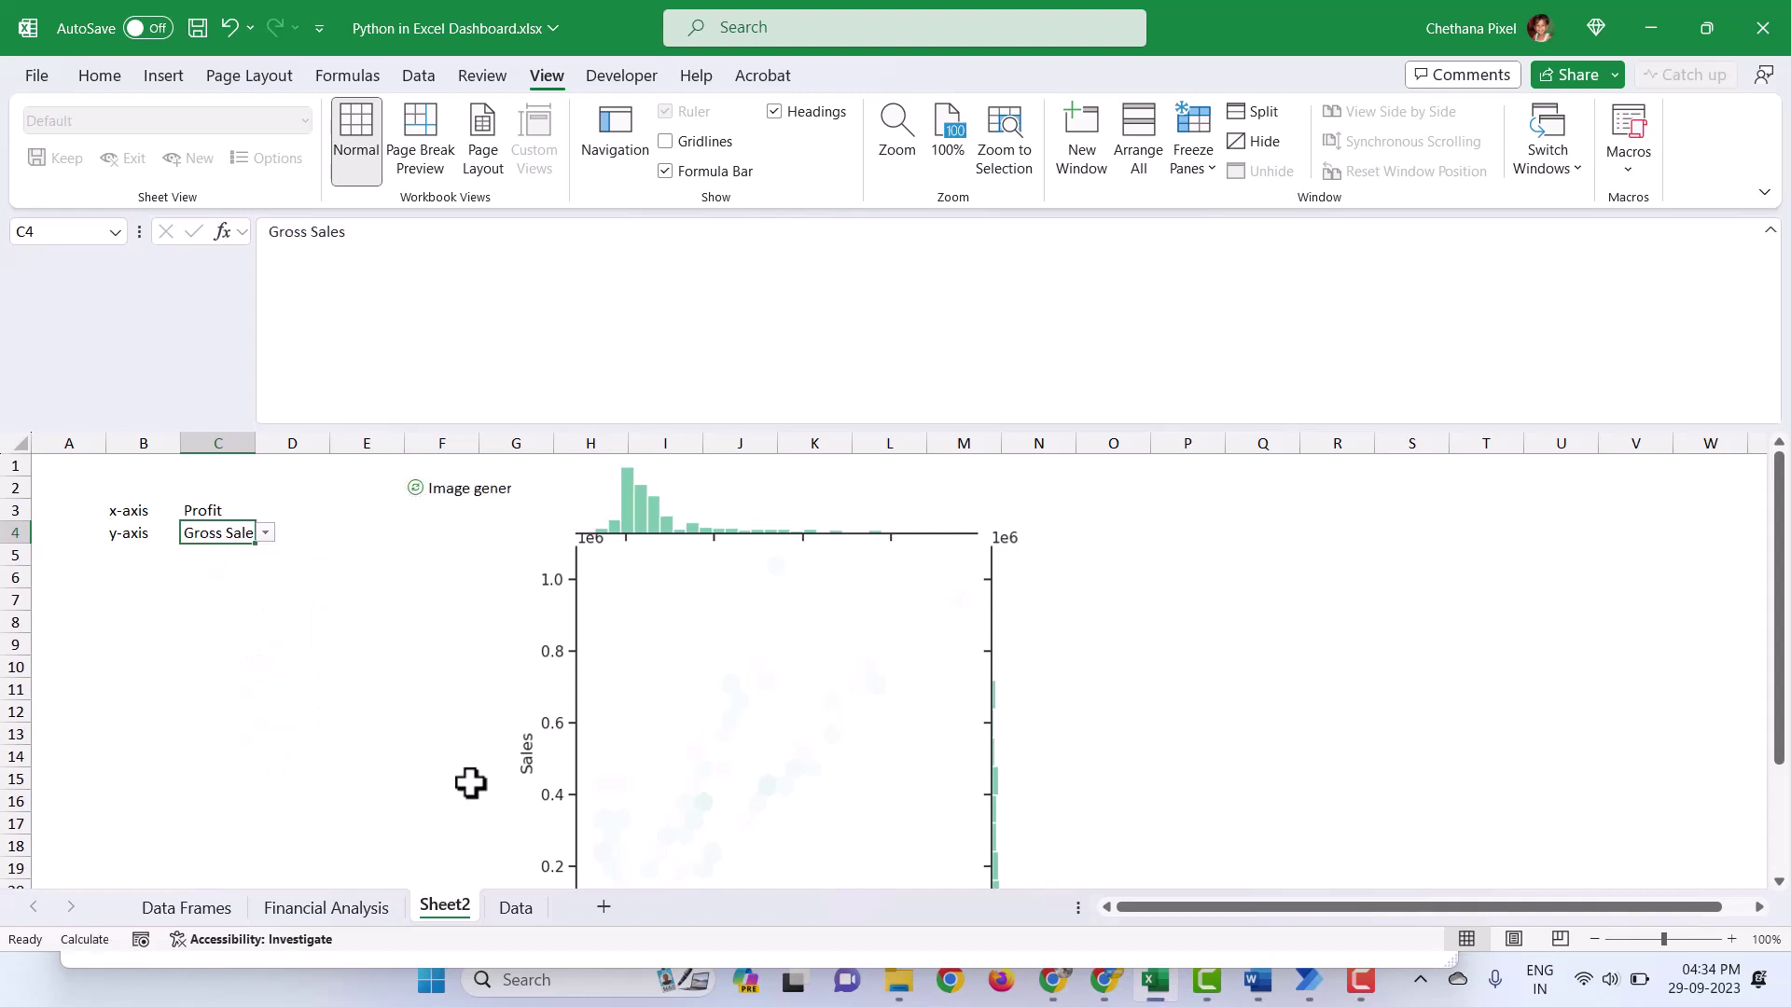